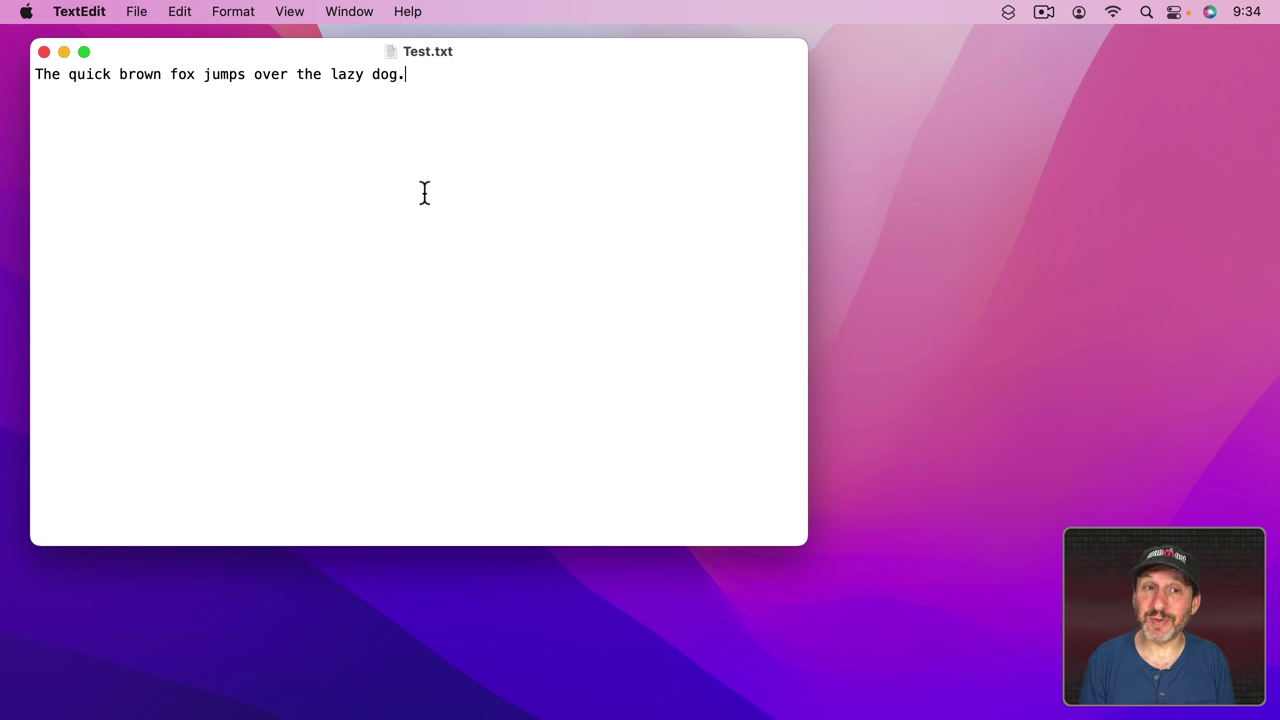
pyautogui.moveTo(118, 72); pyautogui.dragTo(315, 72)
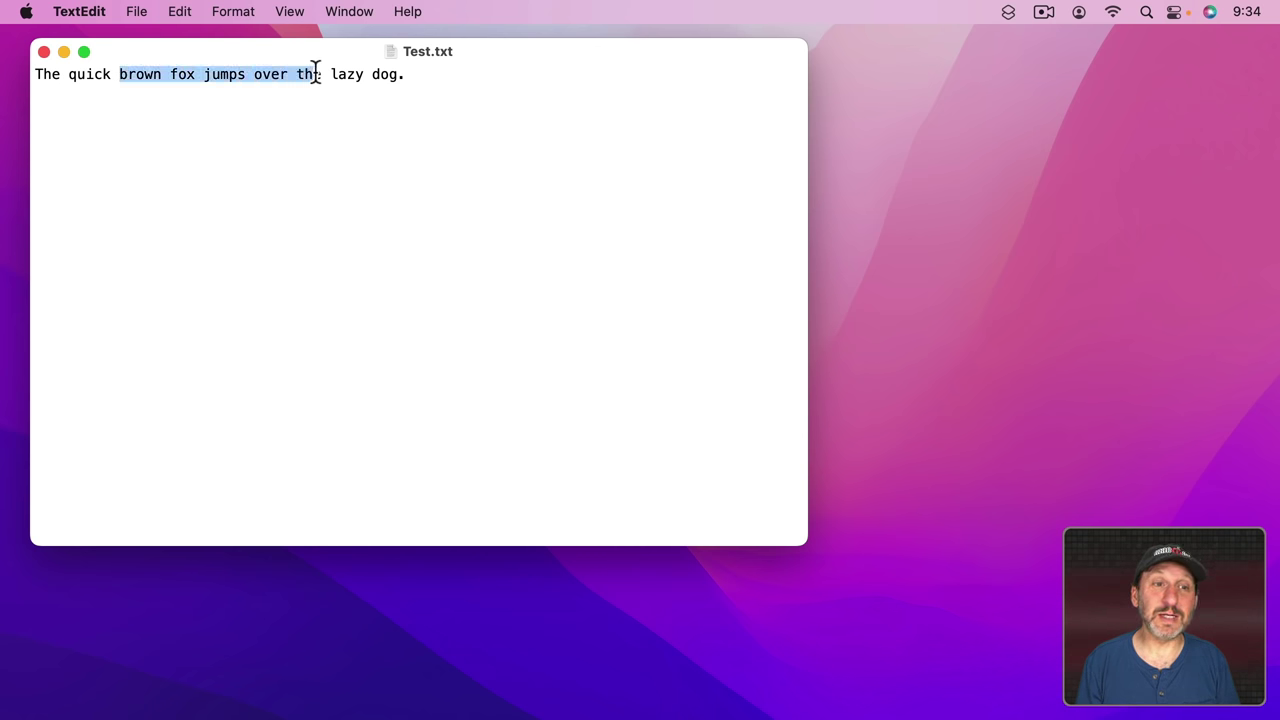
pyautogui.press('BackSpace')
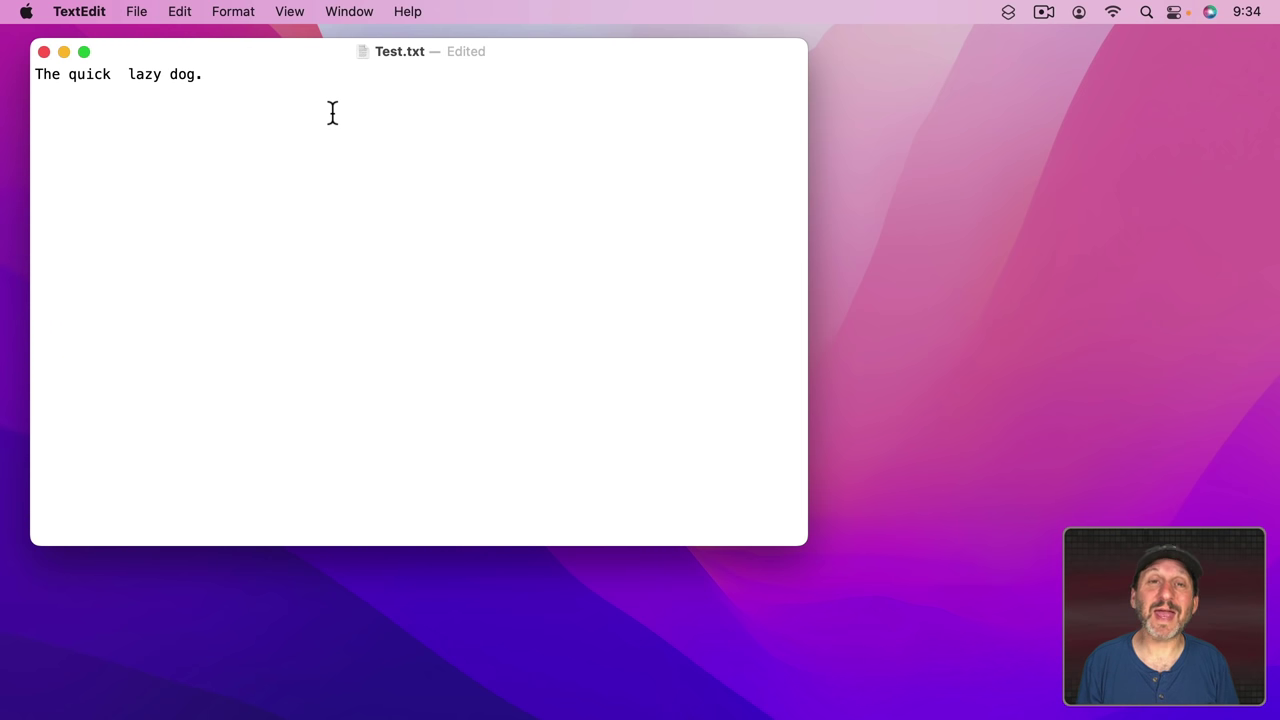
pyautogui.click(186, 14)
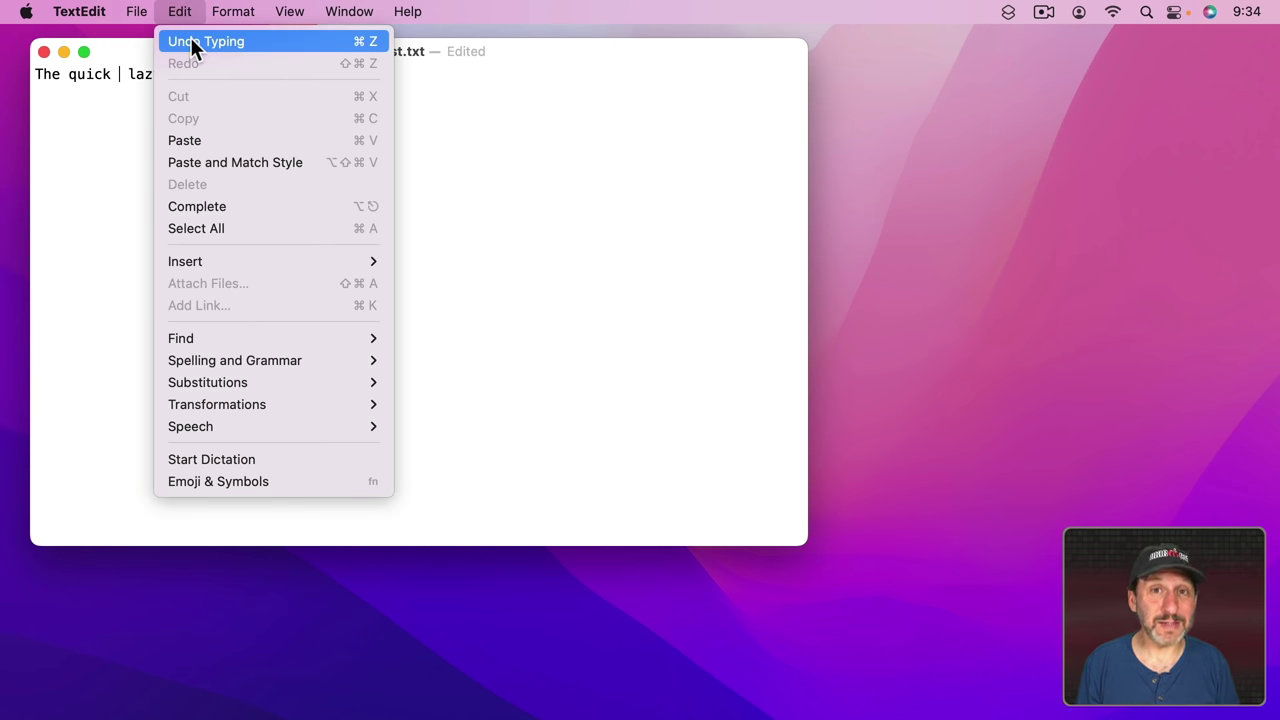
pyautogui.click(193, 42)
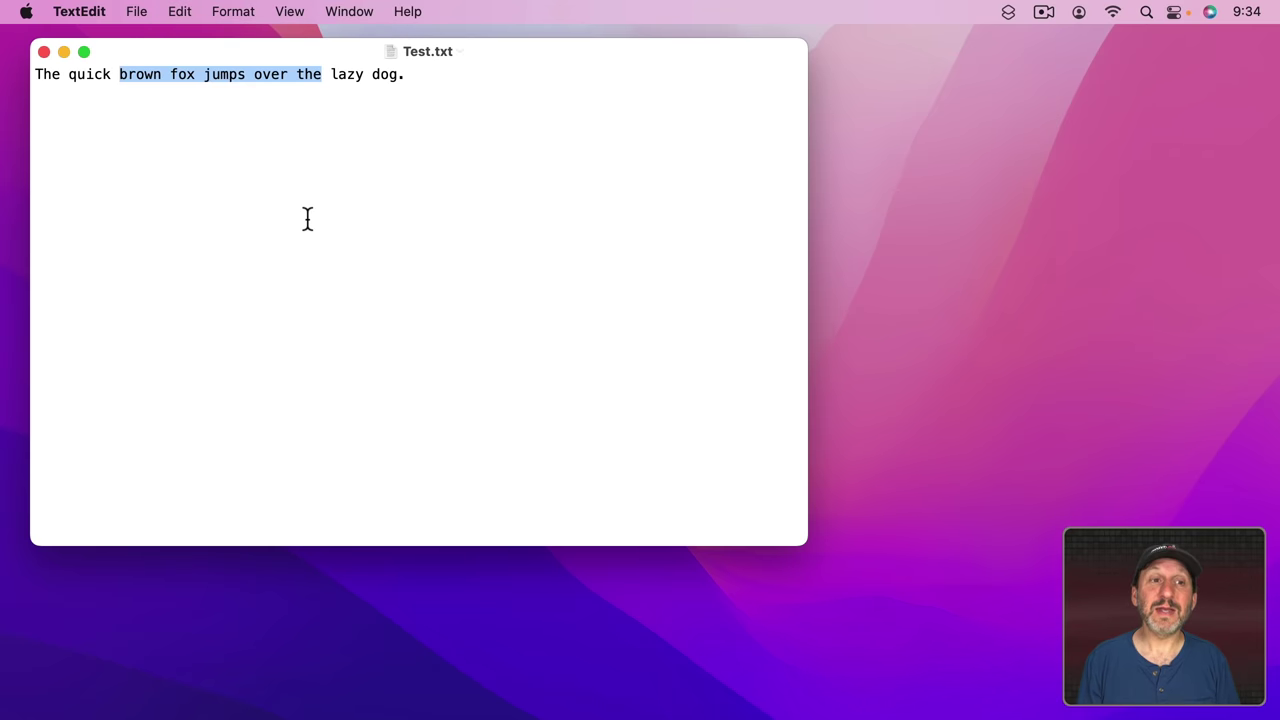
pyautogui.click(230, 138)
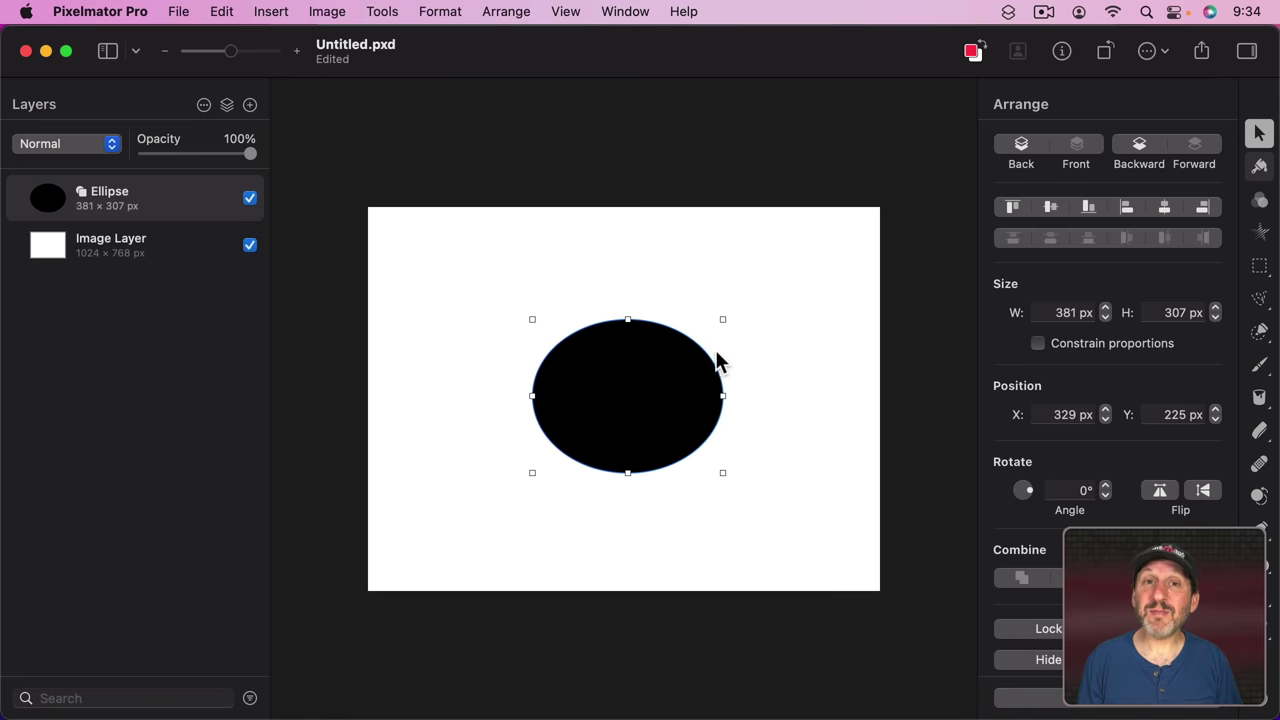
pyautogui.click(600, 274)
pyautogui.click(639, 365)
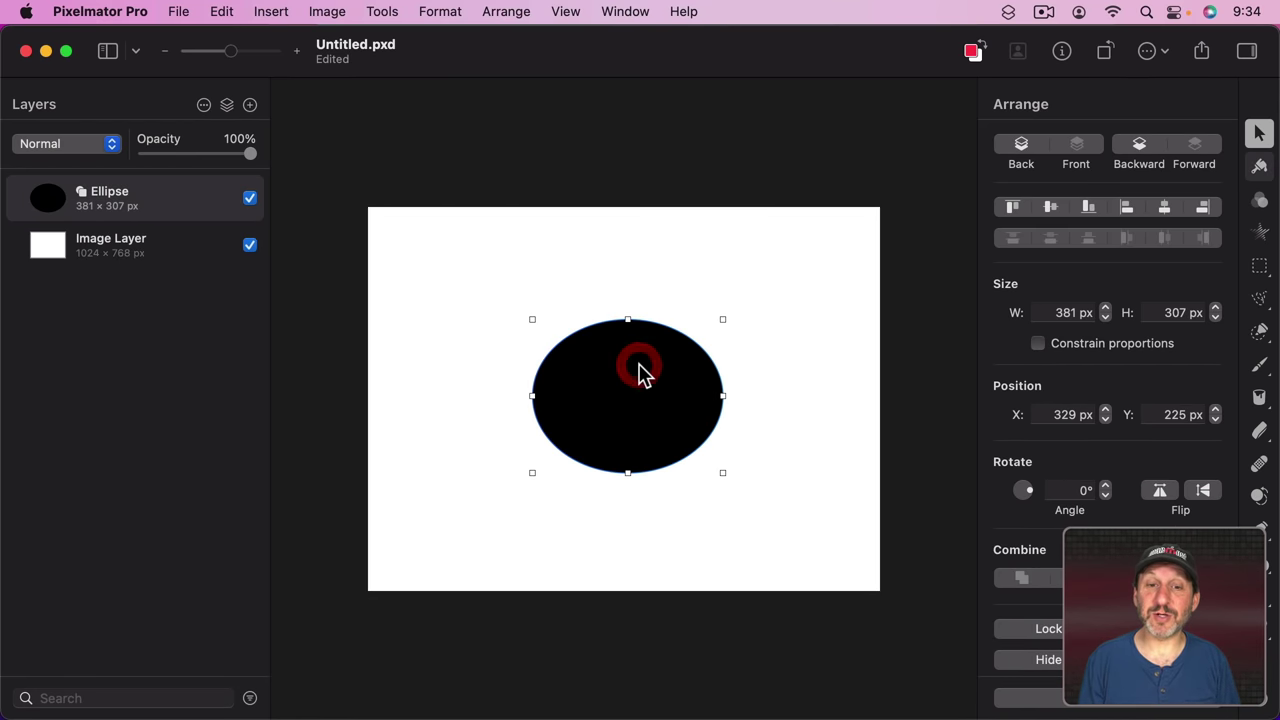
pyautogui.press('BackSpace')
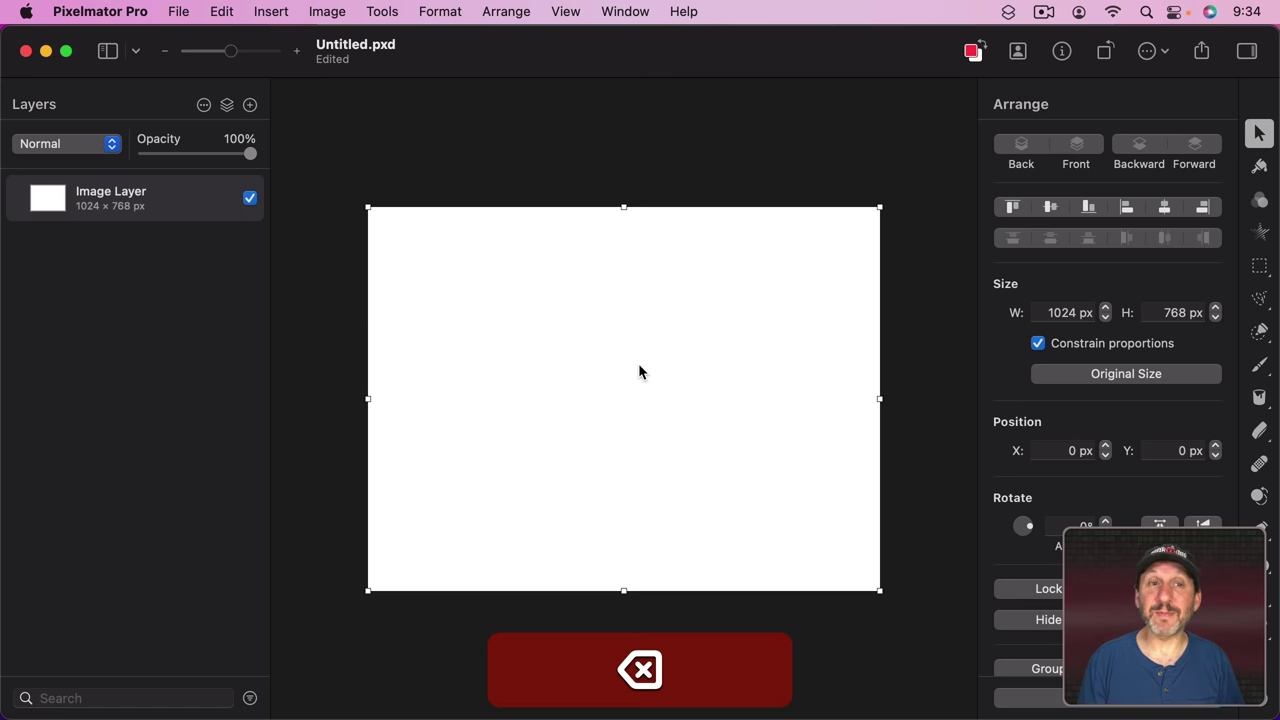
pyautogui.click(236, 12)
pyautogui.click(243, 42)
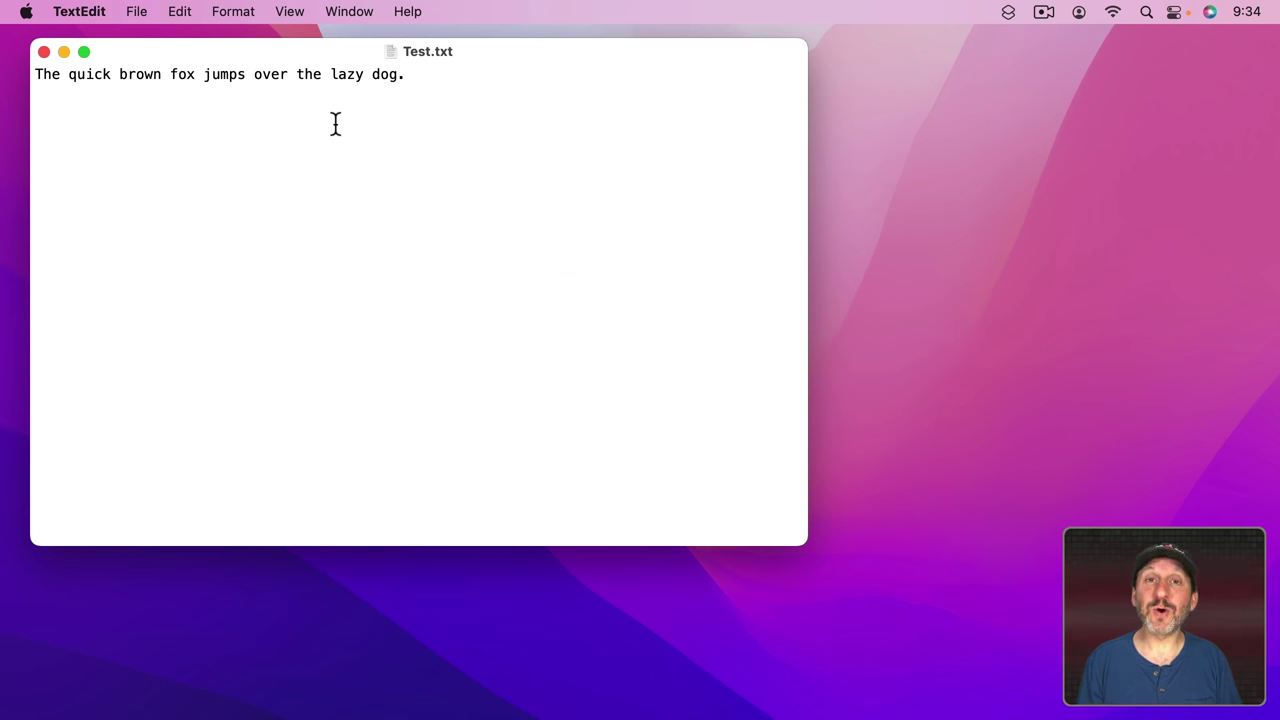
pyautogui.doubleClick(344, 72)
pyautogui.press('BackSpace')
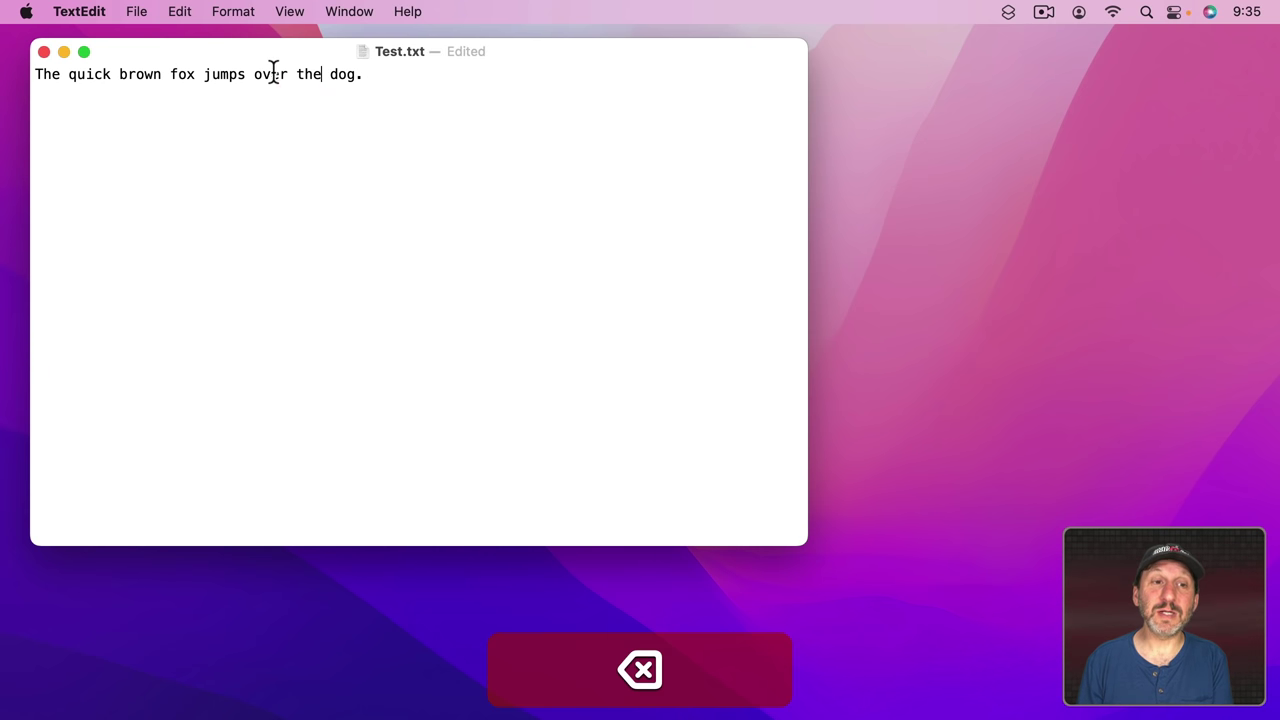
pyautogui.doubleClick(222, 72)
pyautogui.press('BackSpace')
pyautogui.doubleClick(89, 74)
pyautogui.press('BackSpace')
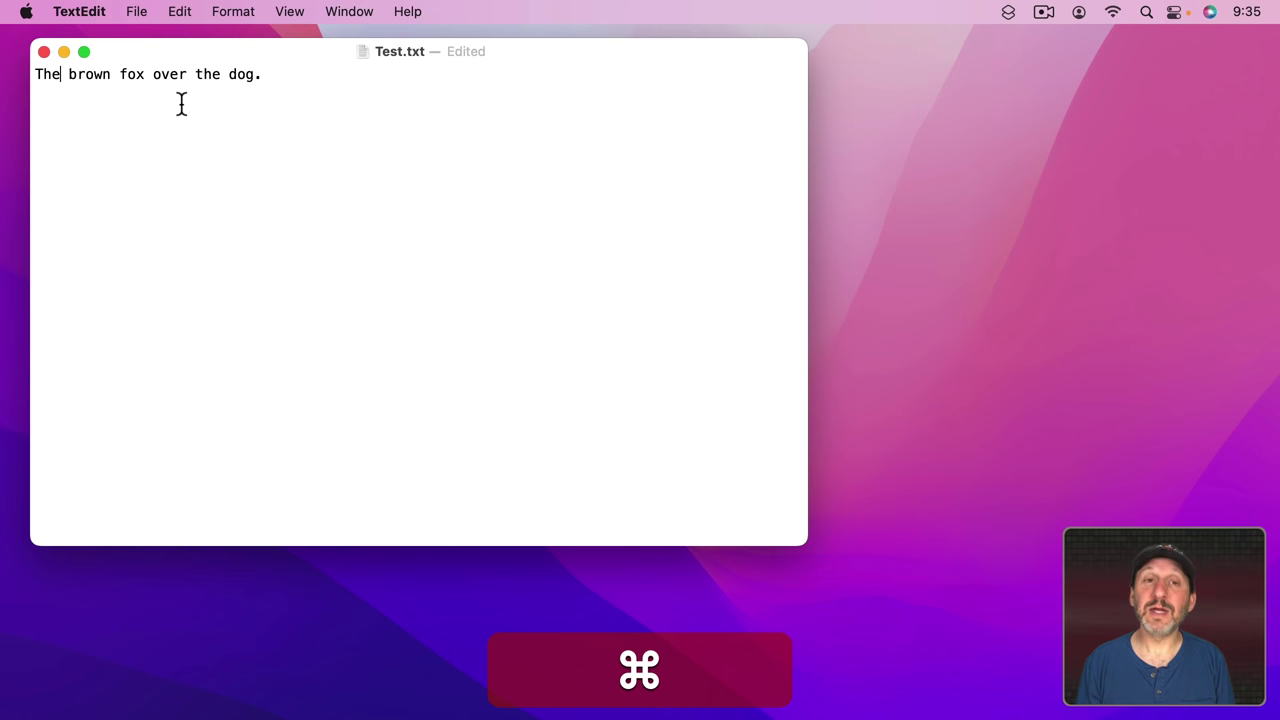
pyautogui.press('super+z')
pyautogui.press('super+z')
pyautogui.press('super+z')
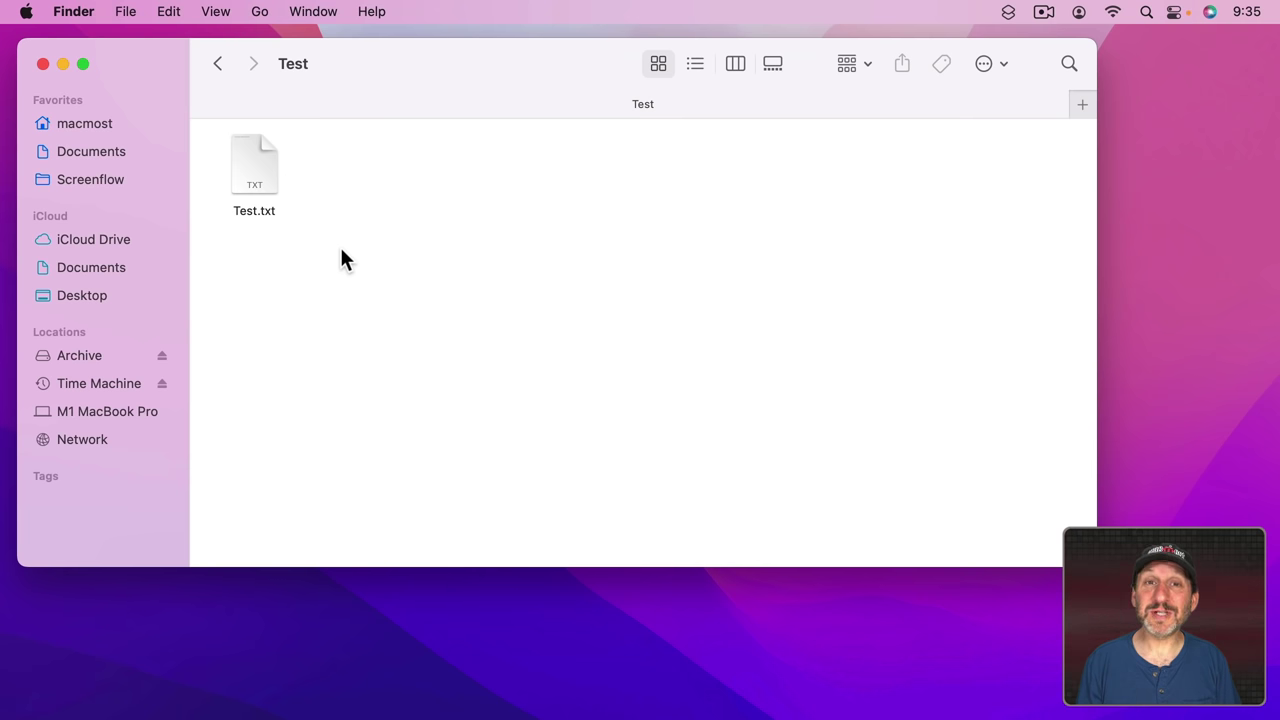
pyautogui.click(251, 172)
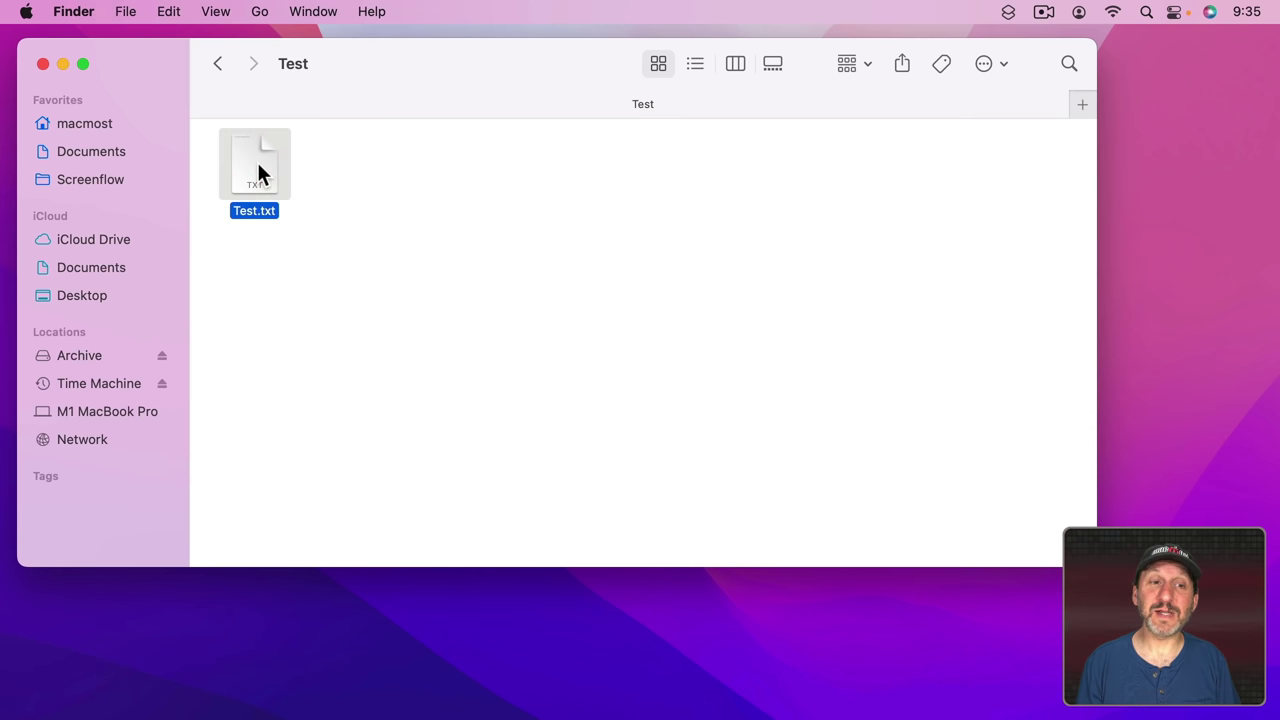
pyautogui.moveTo(251, 172); pyautogui.dragTo(1211, 700)
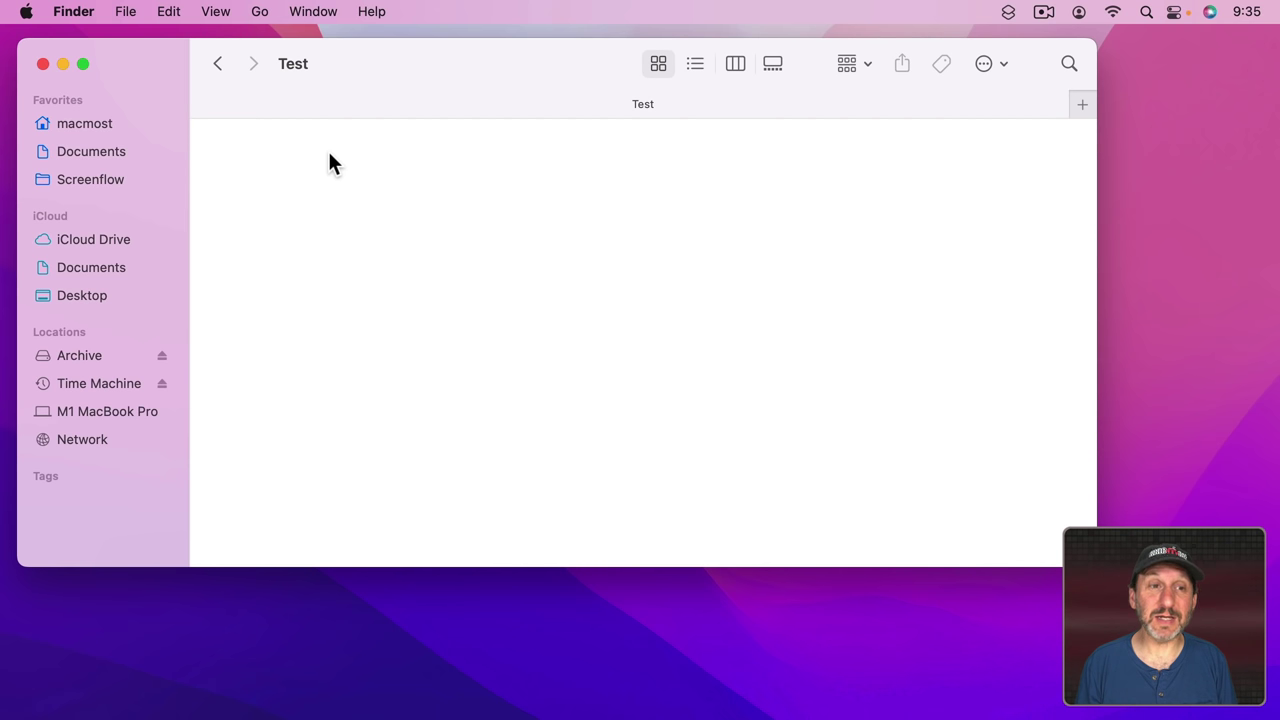
pyautogui.click(168, 11)
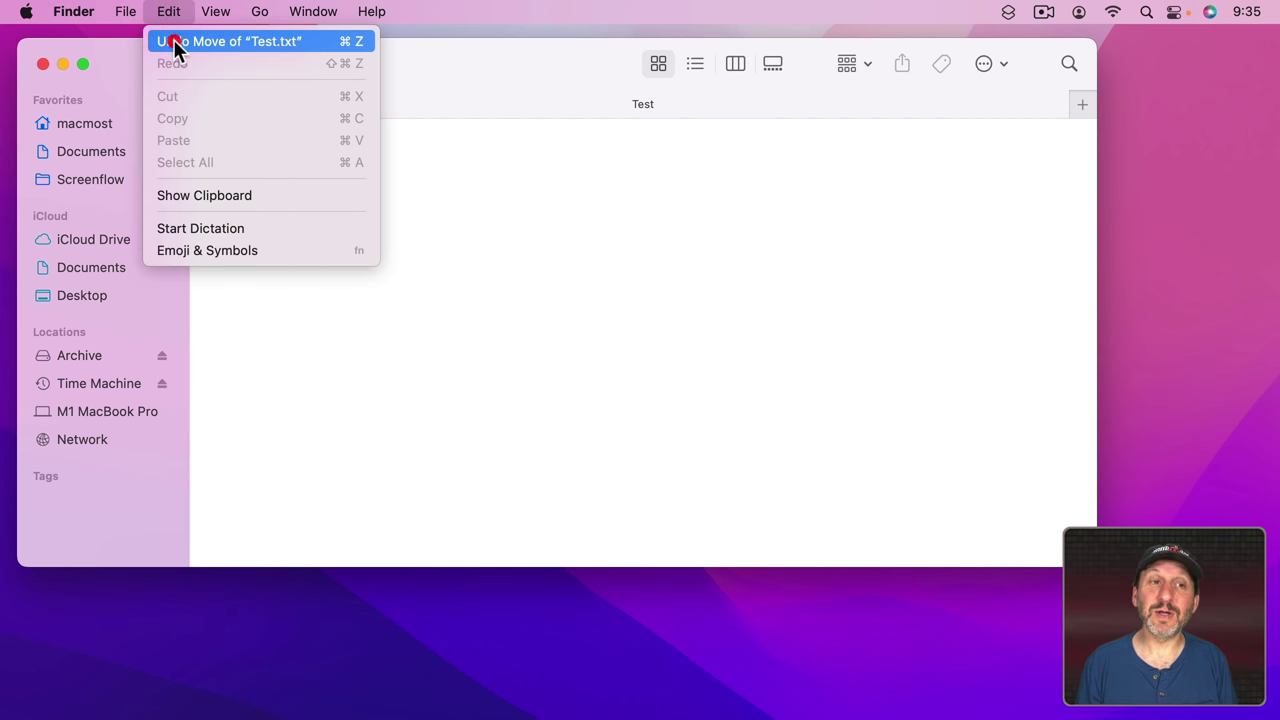
pyautogui.click(173, 41)
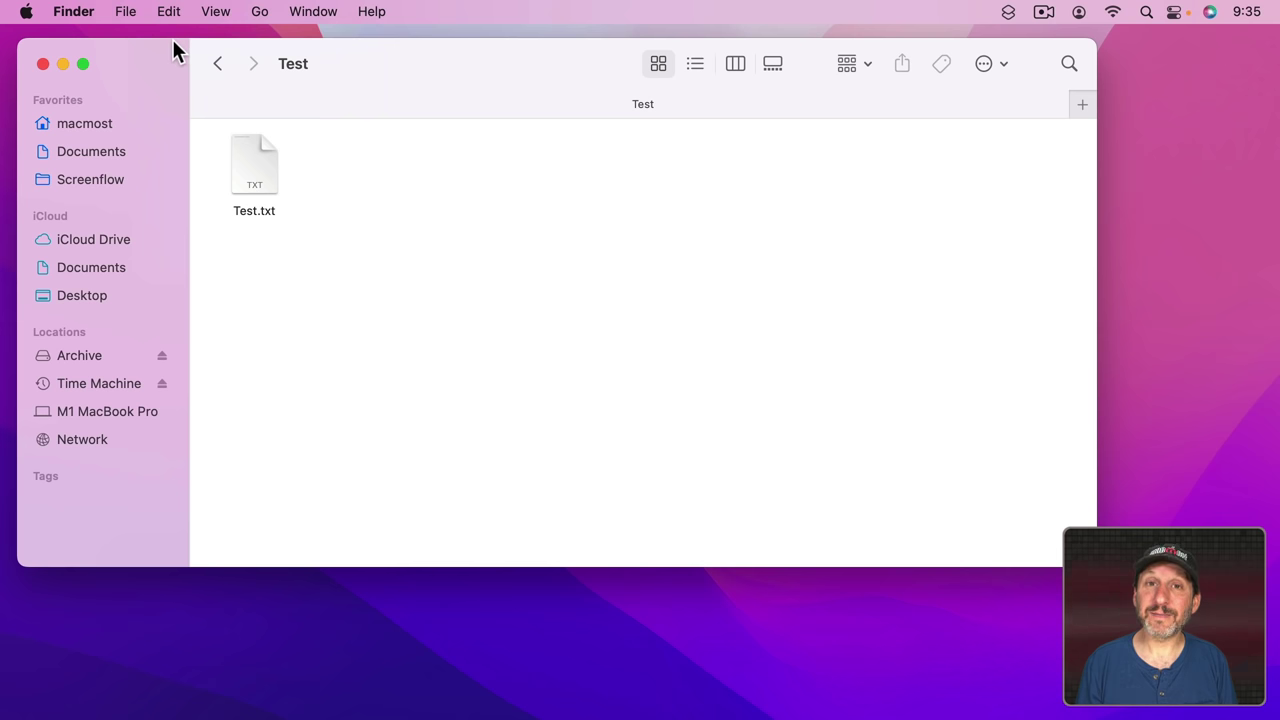
pyautogui.click(168, 11)
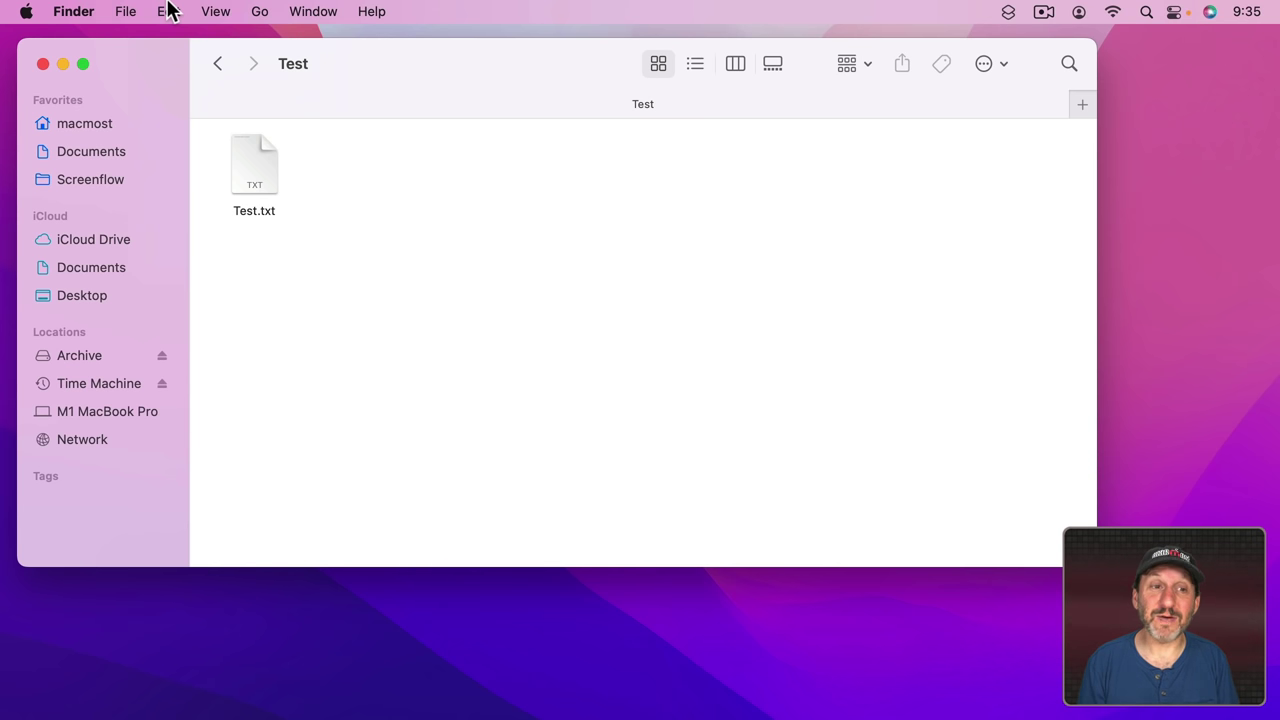
pyautogui.click(168, 11)
pyautogui.click(168, 11)
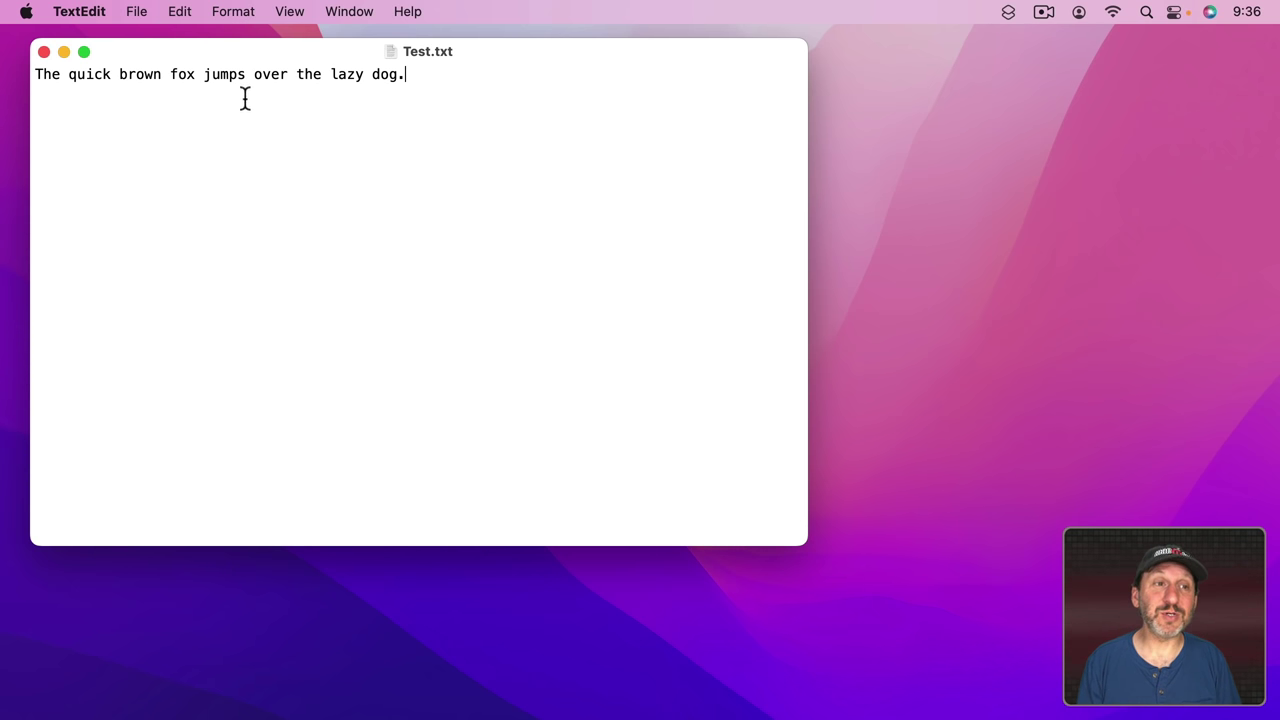
pyautogui.click(143, 14)
pyautogui.moveTo(170, 228)
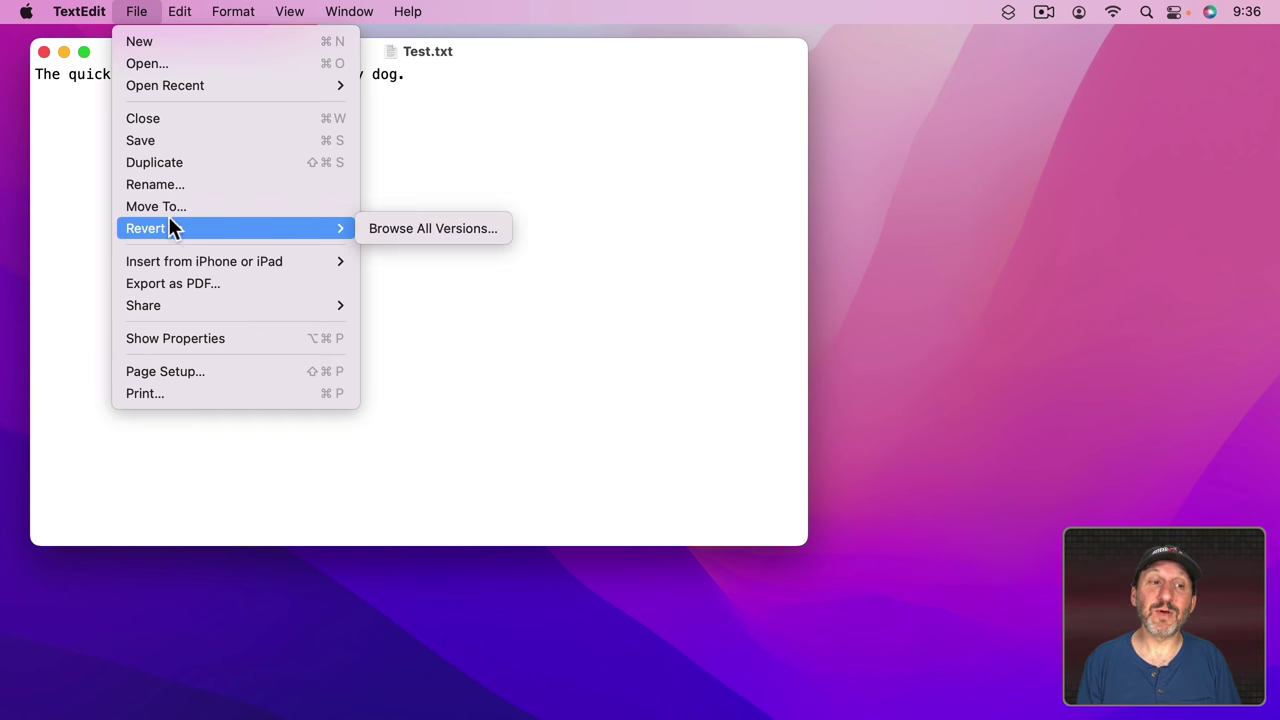
pyautogui.click(545, 131)
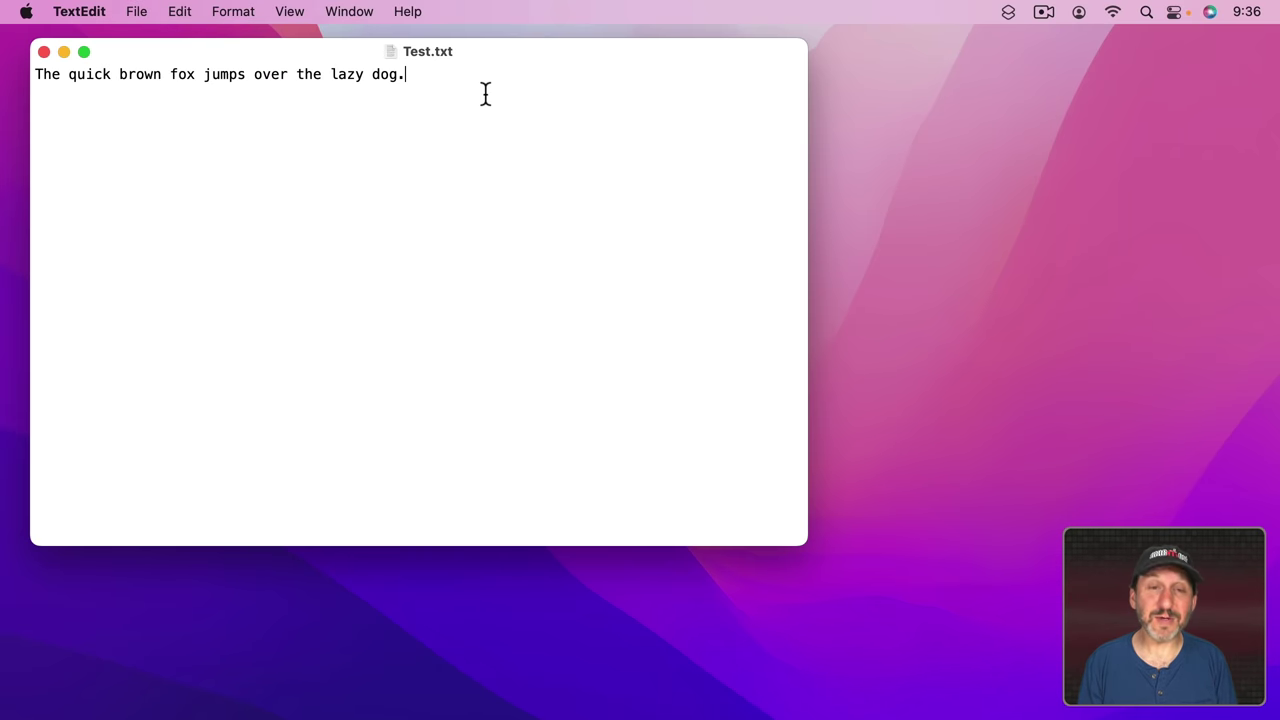
pyautogui.click(145, 11)
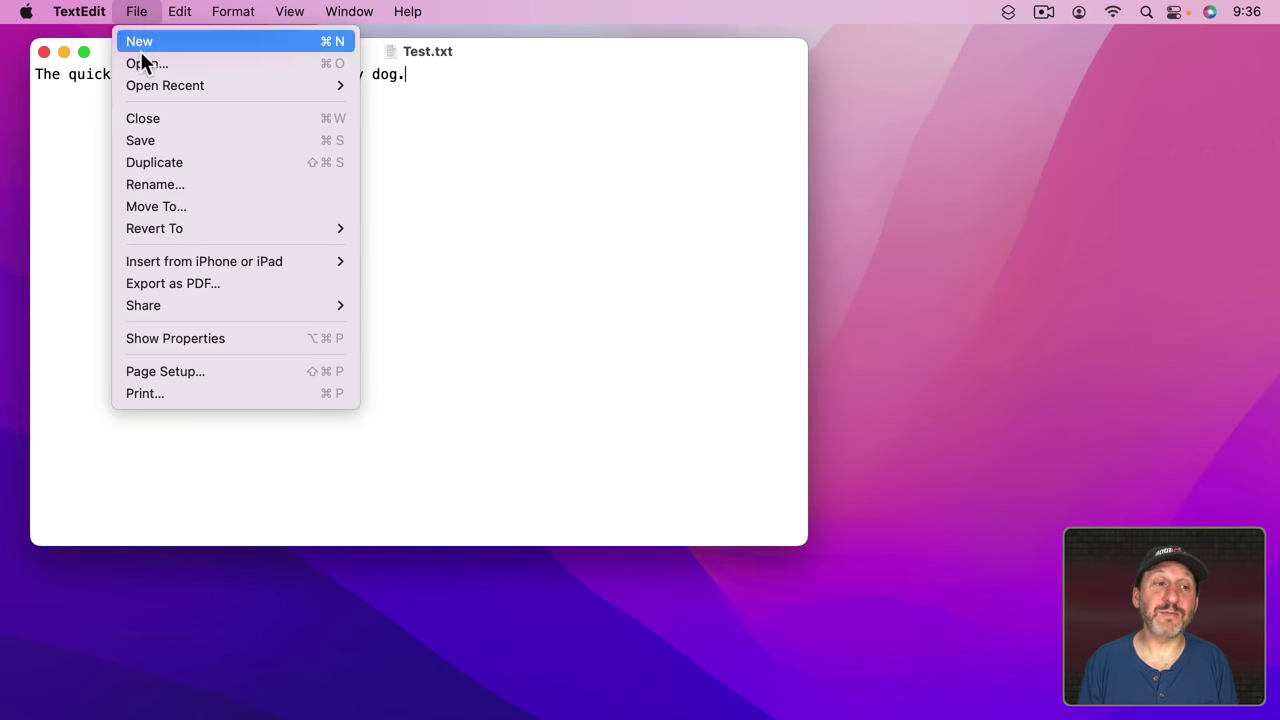
pyautogui.click(146, 142)
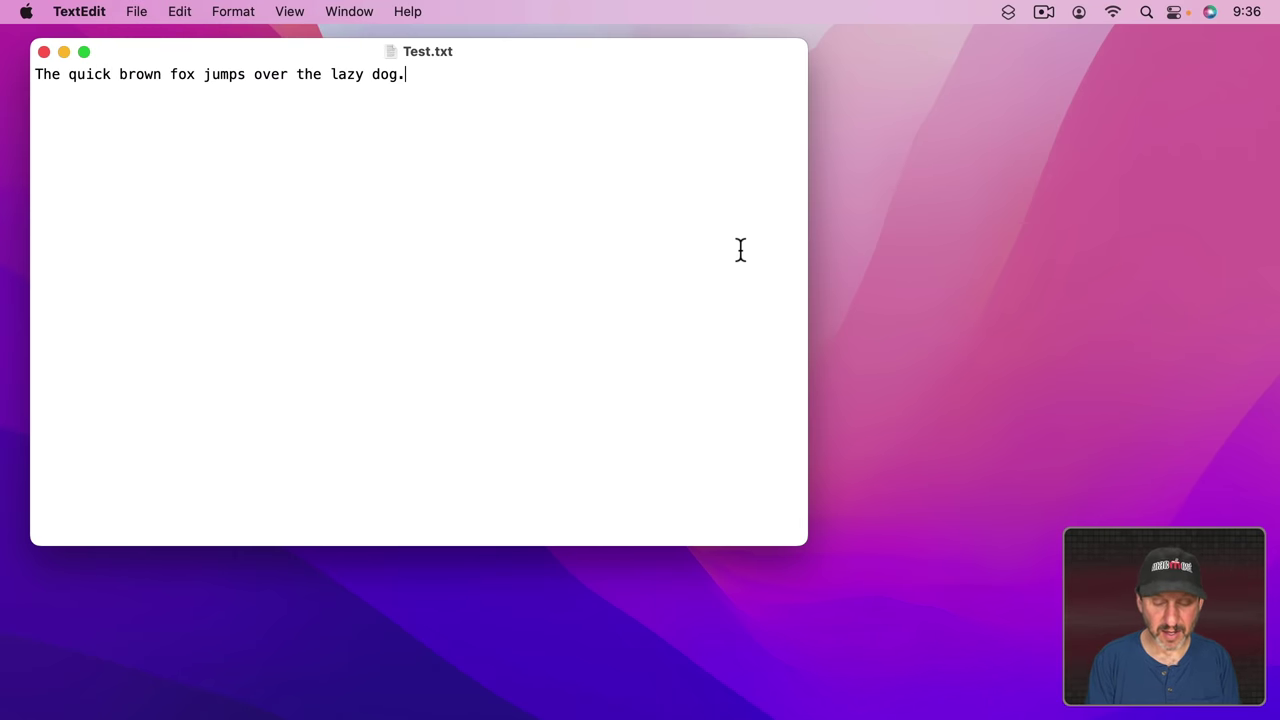
pyautogui.hotkey('shift', 'Return')
pyautogui.write('Line 2.')
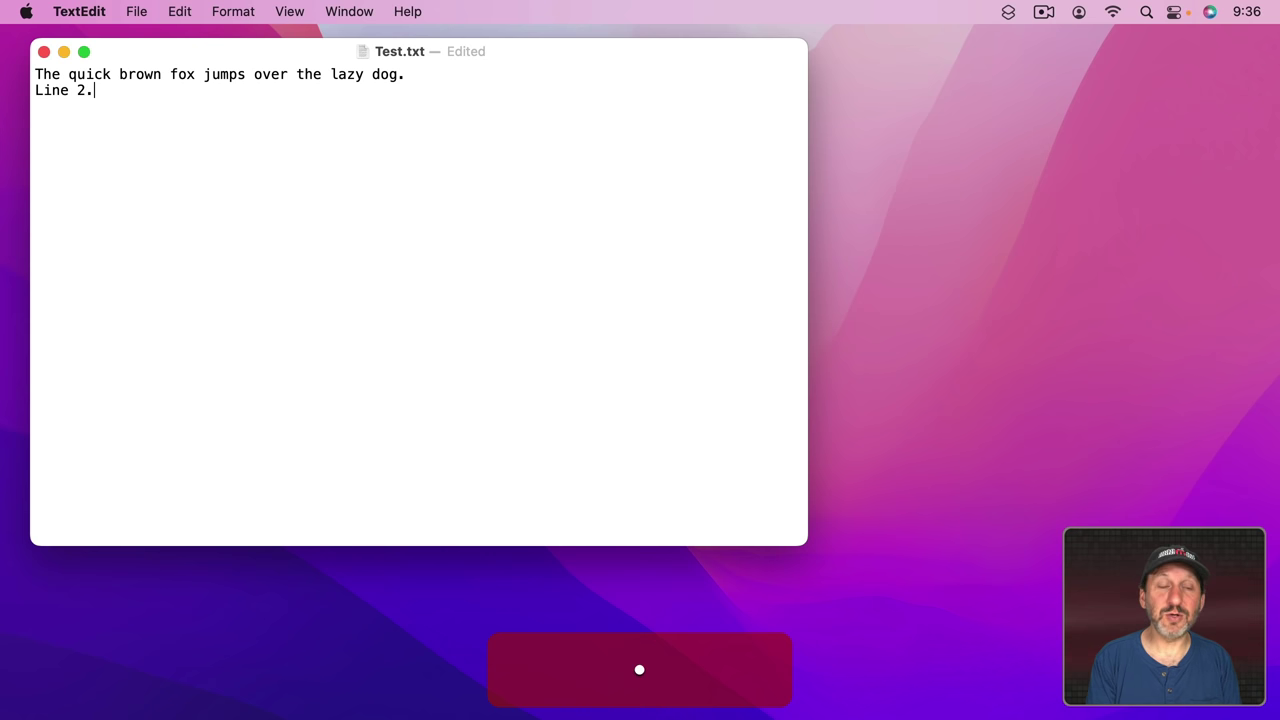
pyautogui.press('super+s')
pyautogui.press('super+Return')
pyautogui.hotkey('shift', 'Return')
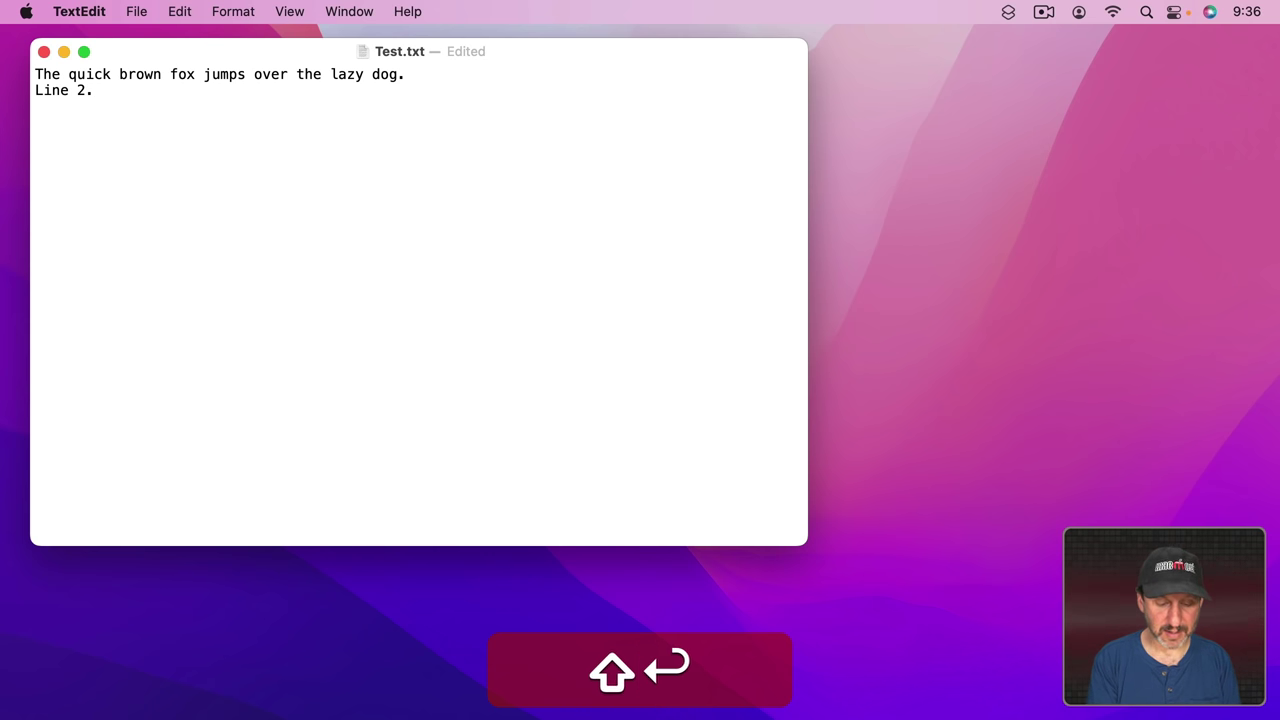
pyautogui.write('Line 3.')
pyautogui.press('super+s')
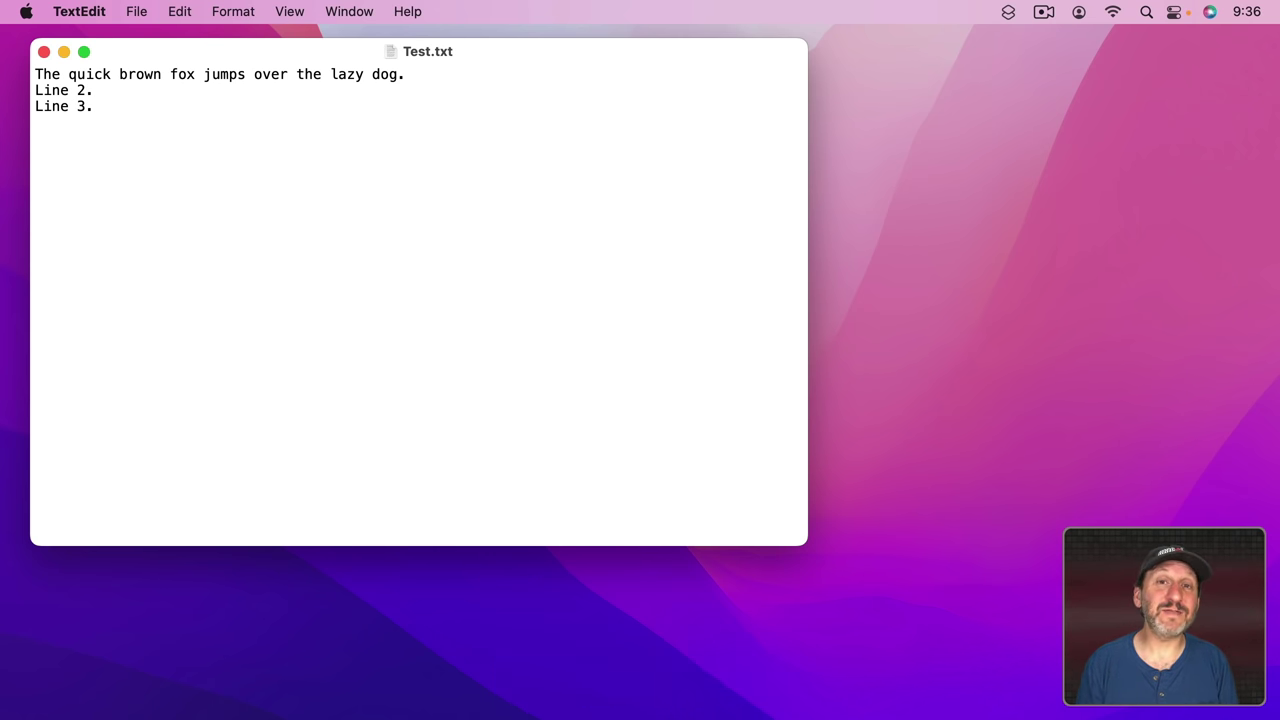
pyautogui.click(136, 11)
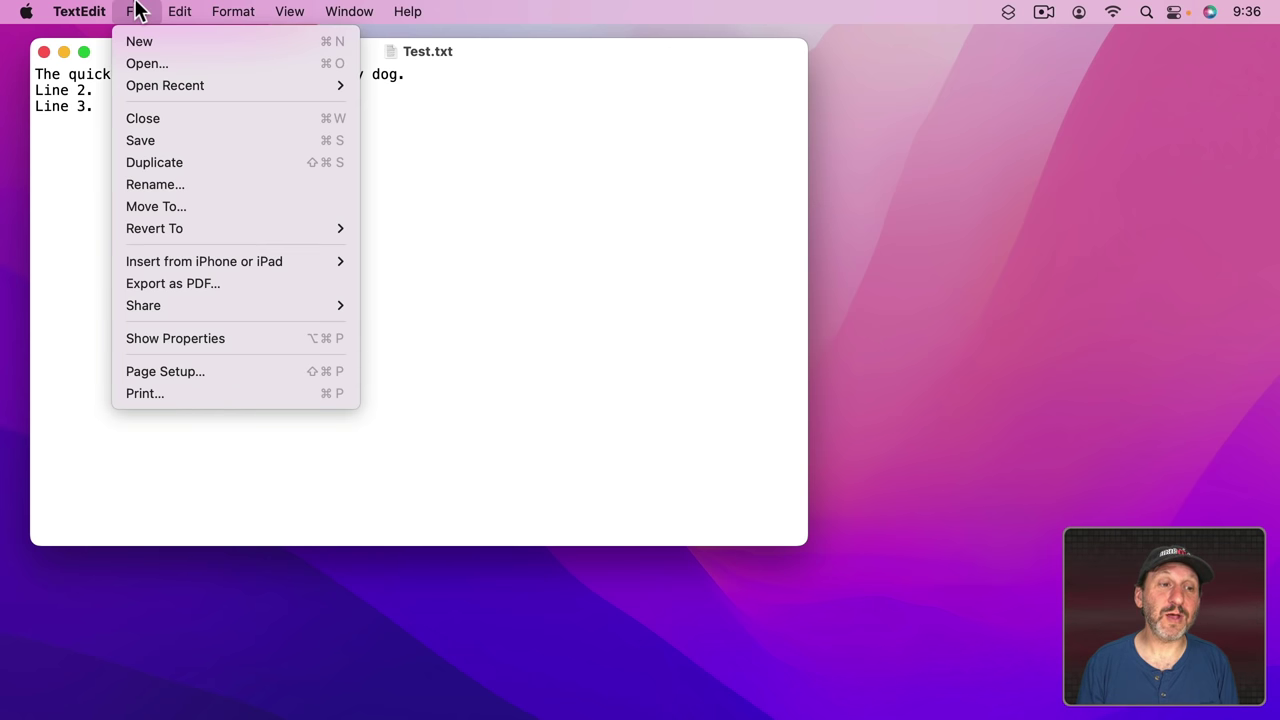
pyautogui.moveTo(168, 231)
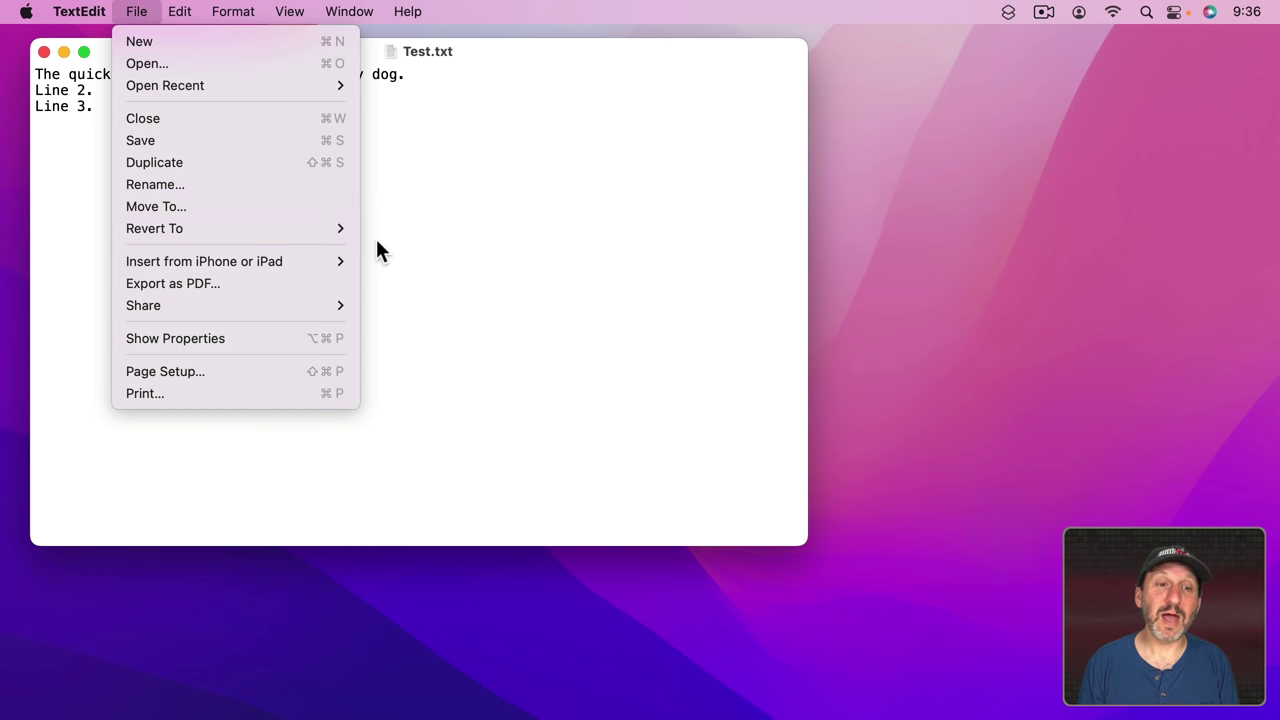
pyautogui.click(378, 229)
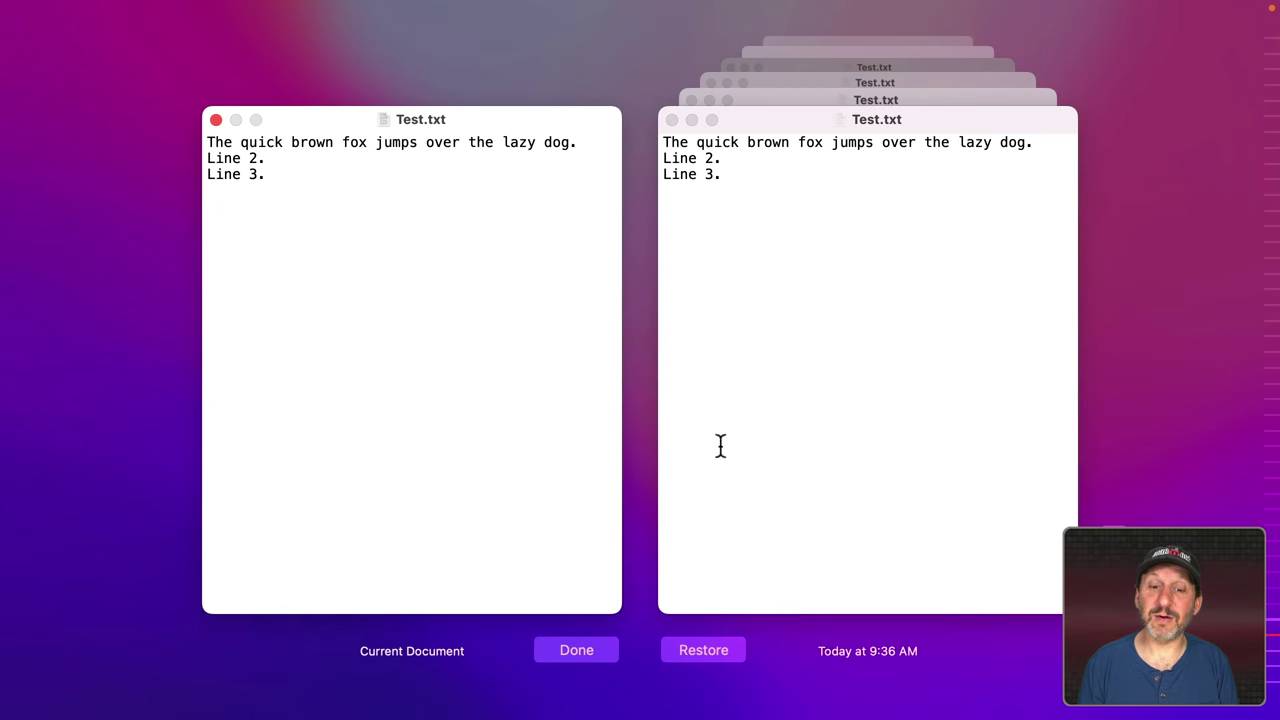
pyautogui.click(567, 650)
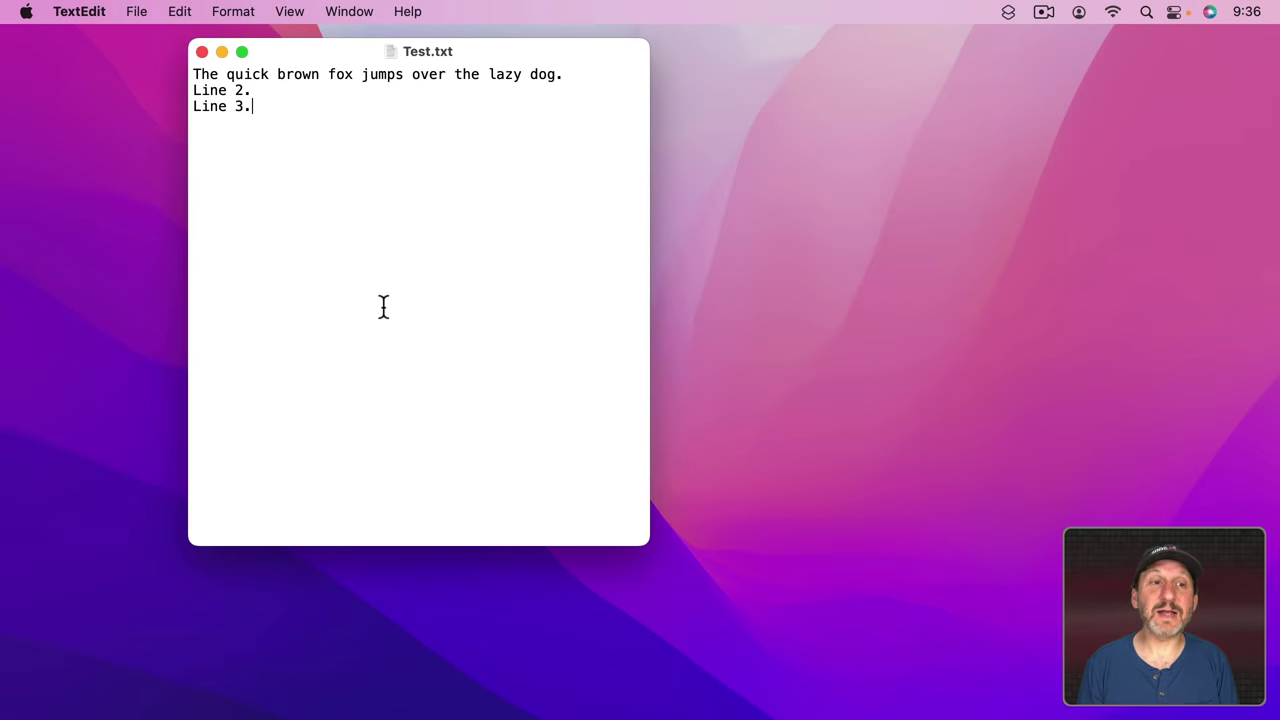
# Delete the 'Line 2.' text from Test.txt and save the document
pyautogui.moveTo(97, 90); pyautogui.dragTo(11, 94)
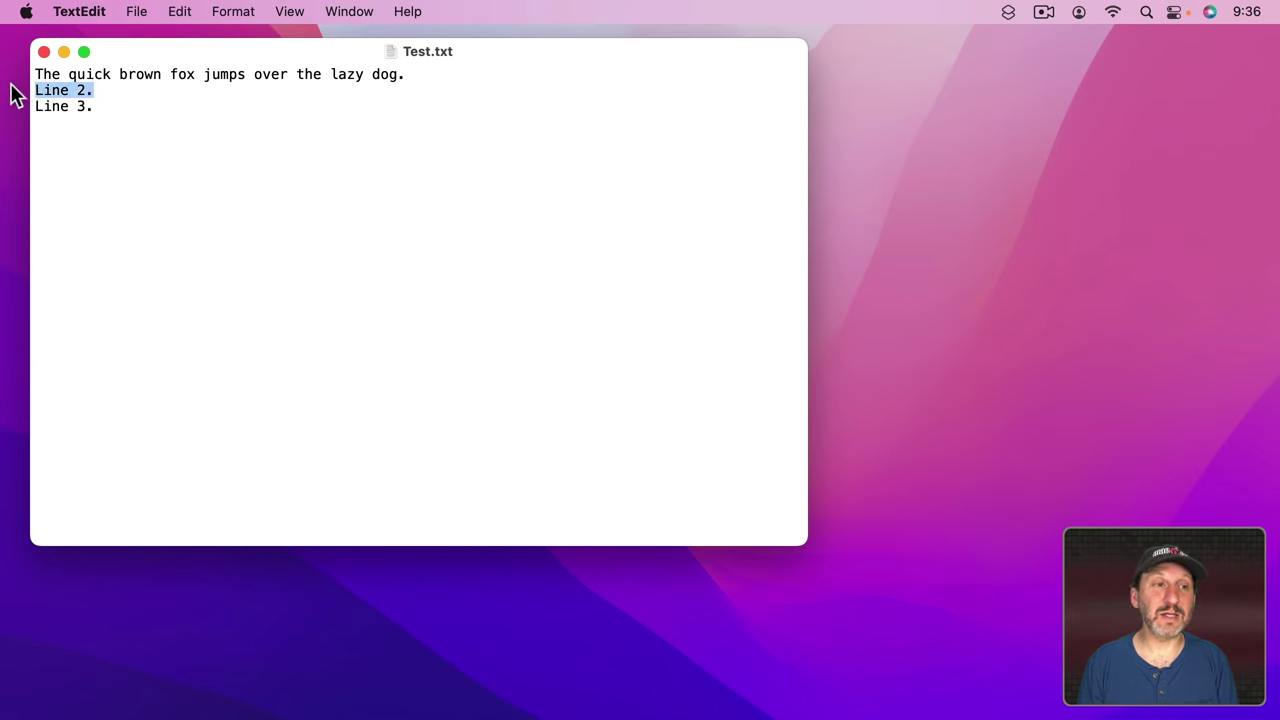
pyautogui.press('BackSpace')
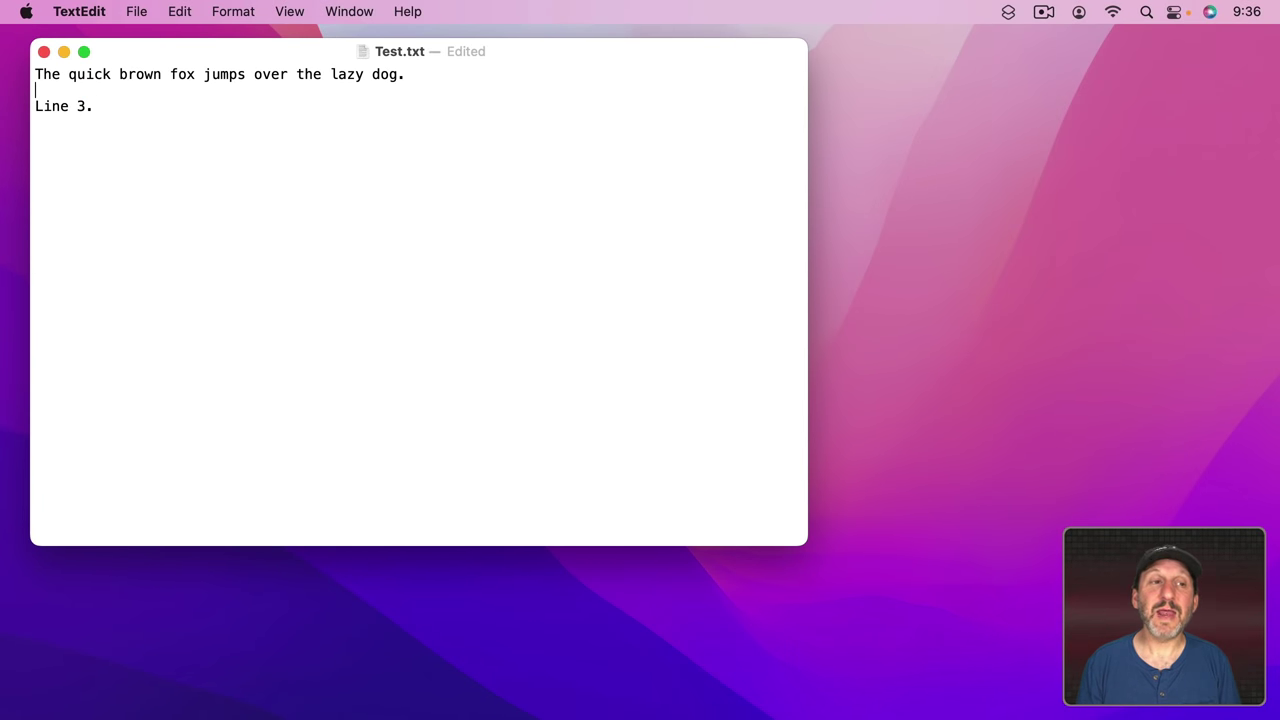
pyautogui.press('super+s')
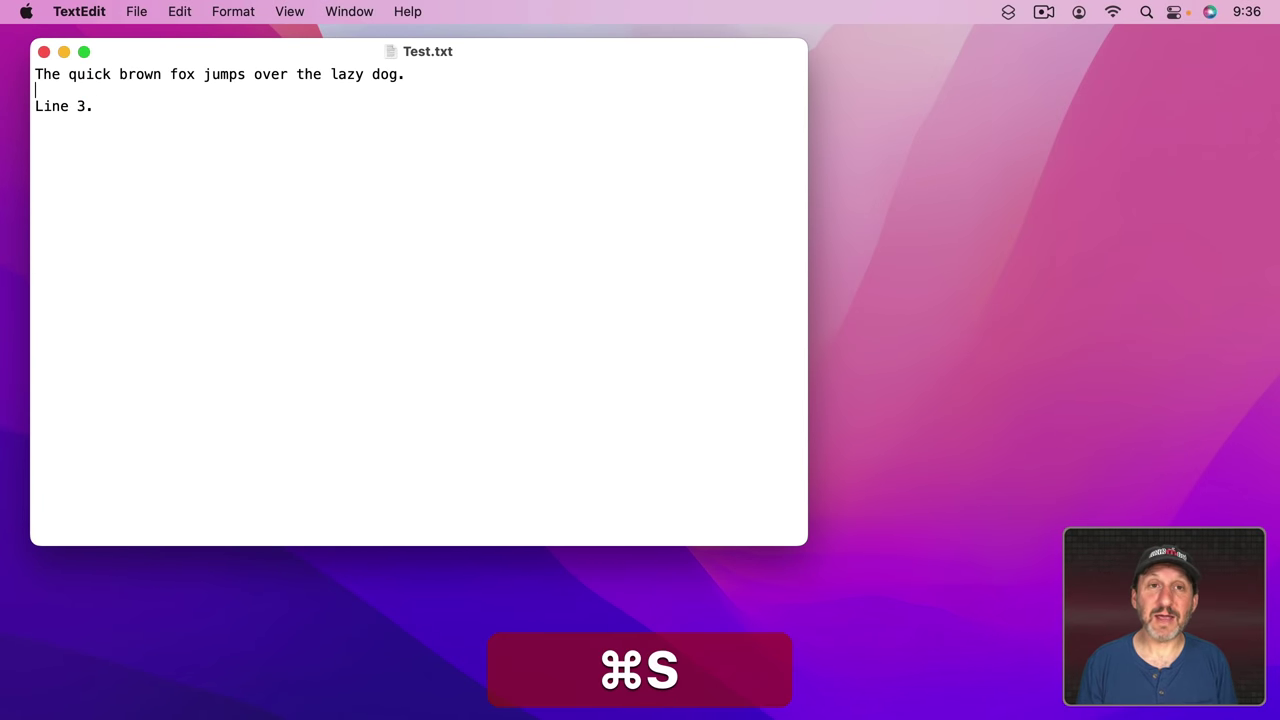
# Browse all versions of Test.txt and restore the older version that still contains 'Line 2.'
pyautogui.click(137, 11)
pyautogui.moveTo(144, 222)
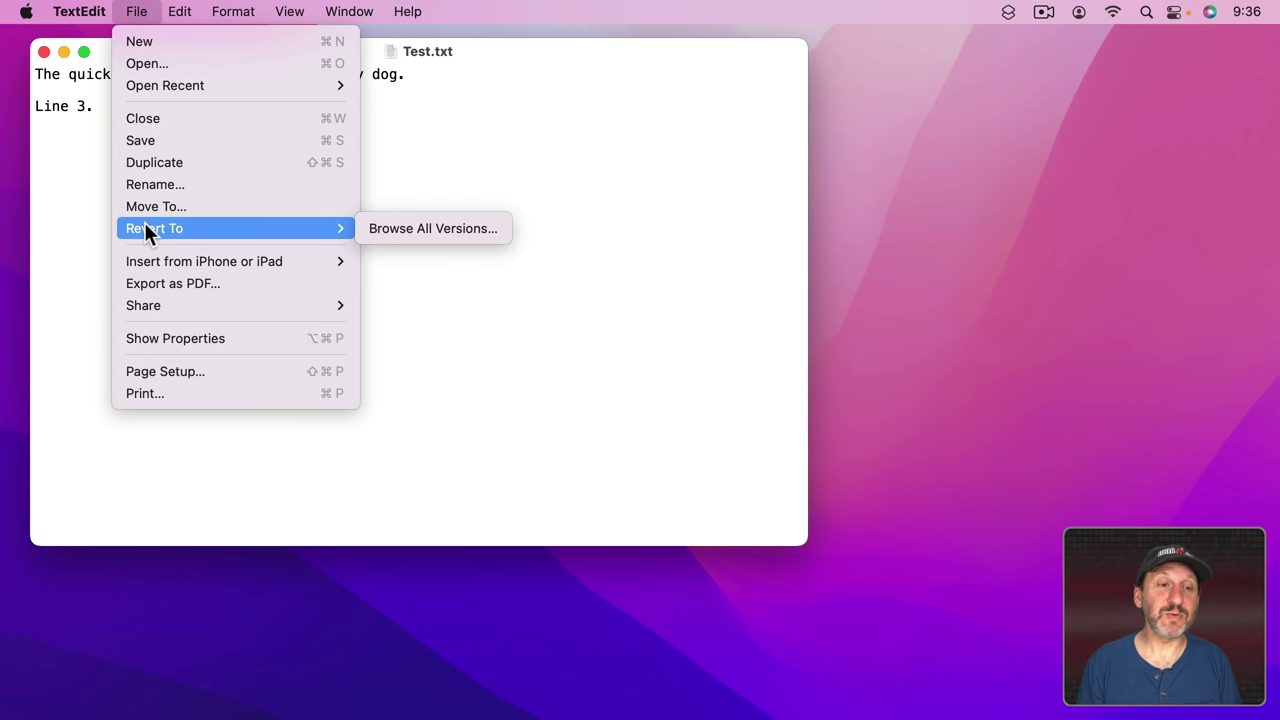
pyautogui.click(385, 229)
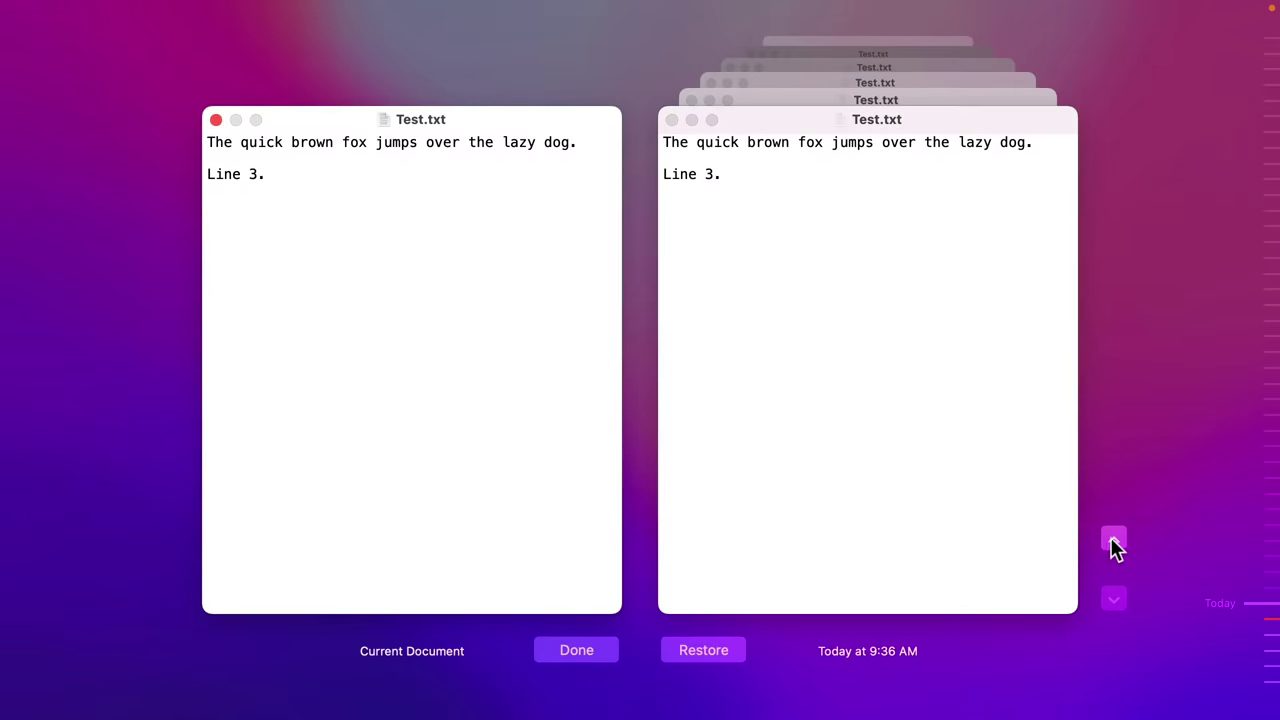
pyautogui.click(1113, 541)
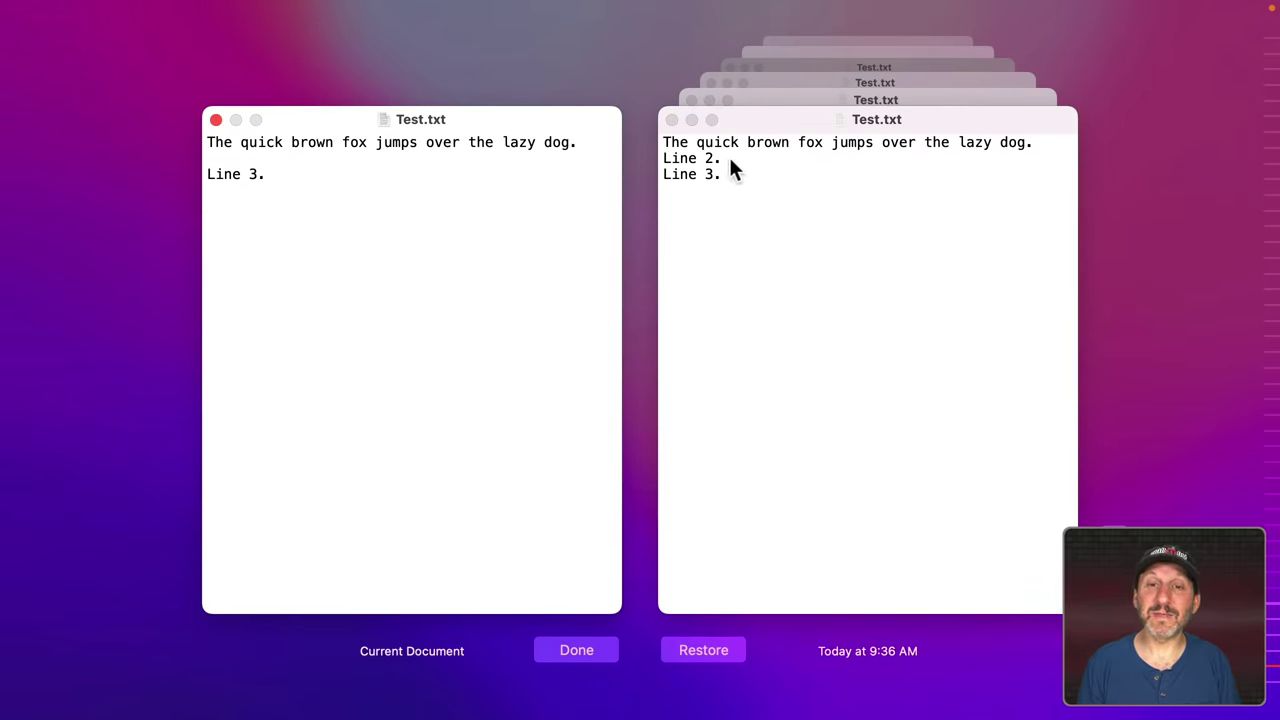
pyautogui.click(660, 158)
pyautogui.moveTo(660, 158); pyautogui.dragTo(740, 162)
pyautogui.click(698, 158)
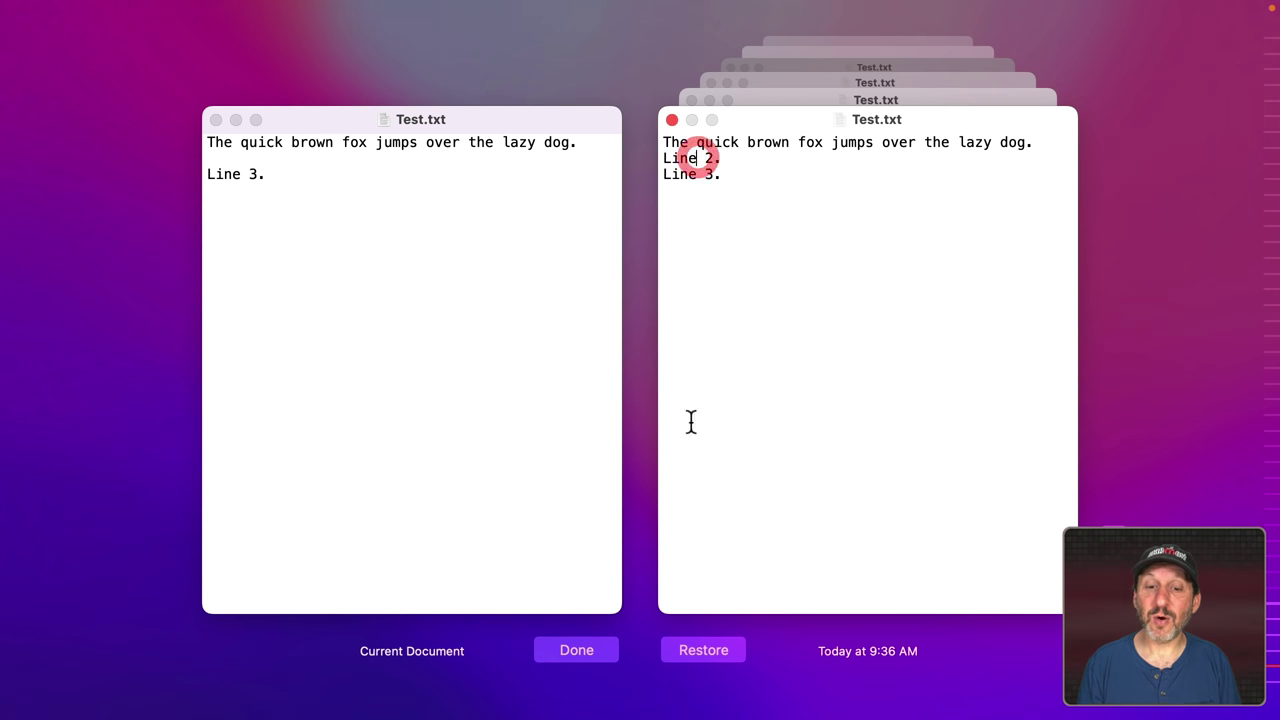
pyautogui.click(700, 651)
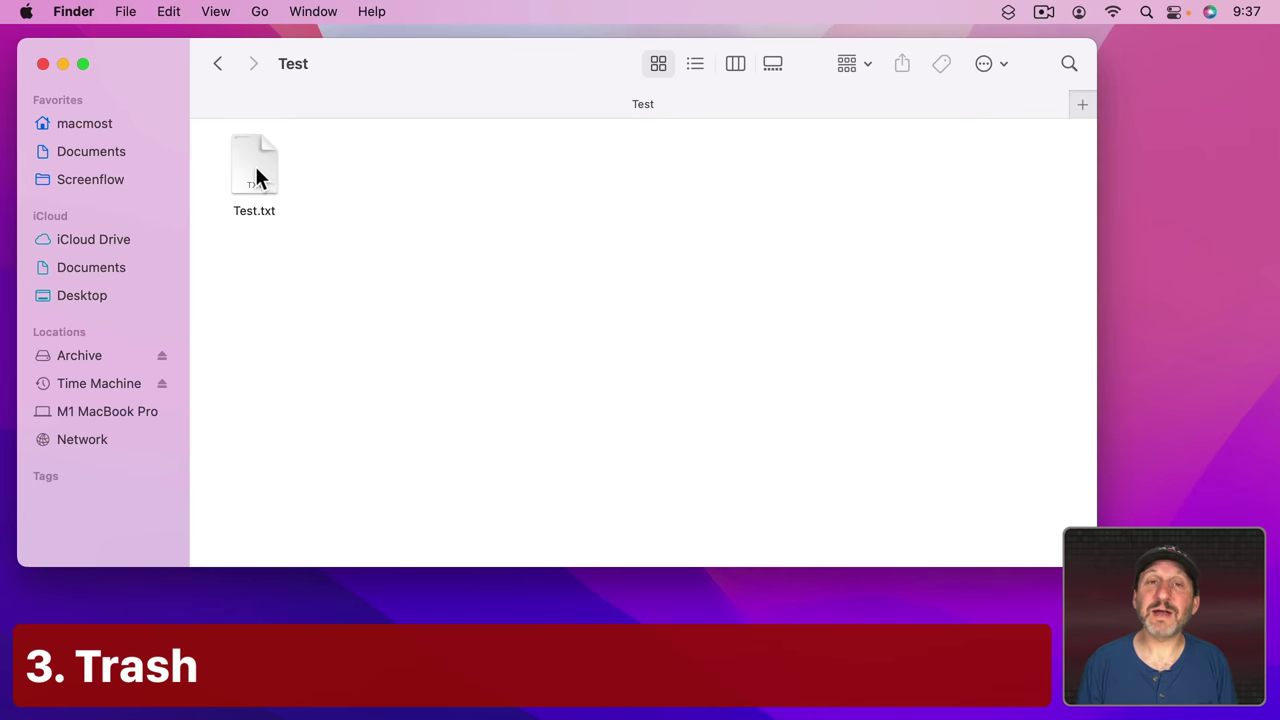
# Move Test.txt to the Trash, then use Put Back to return it to the Test folder
pyautogui.click(256, 175)
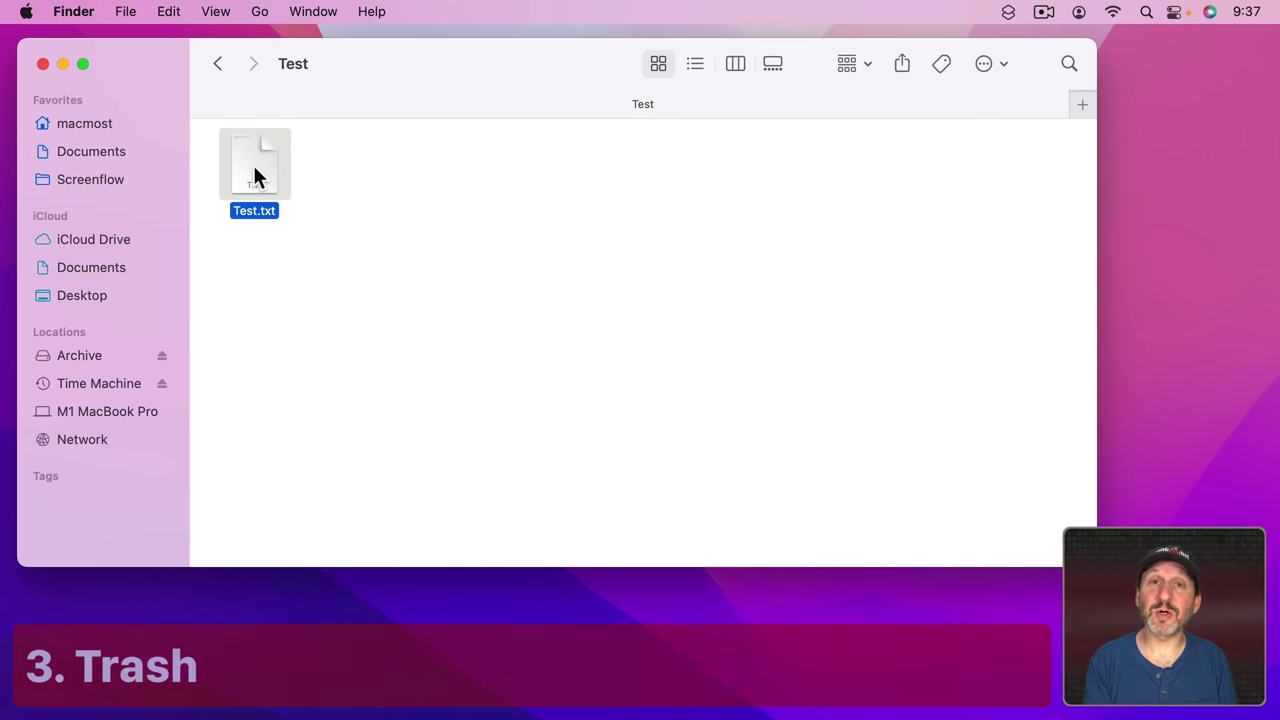
pyautogui.press('super+BackSpace')
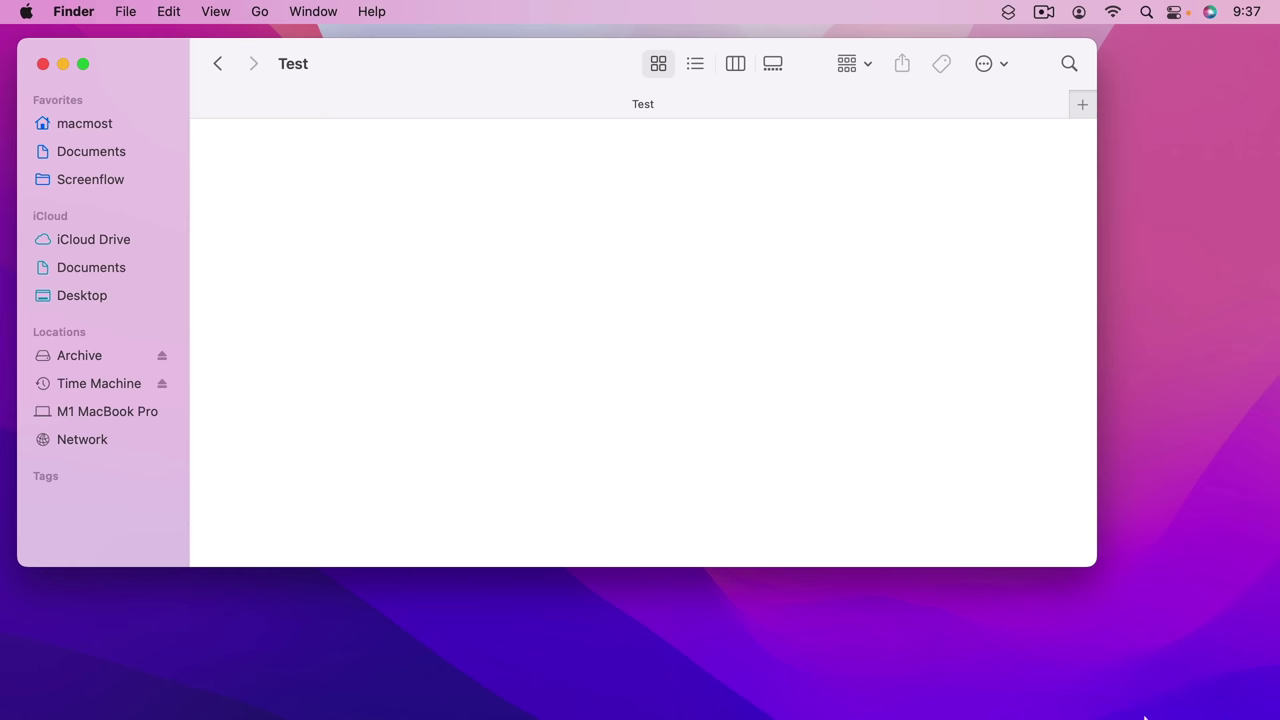
pyautogui.click(1208, 688)
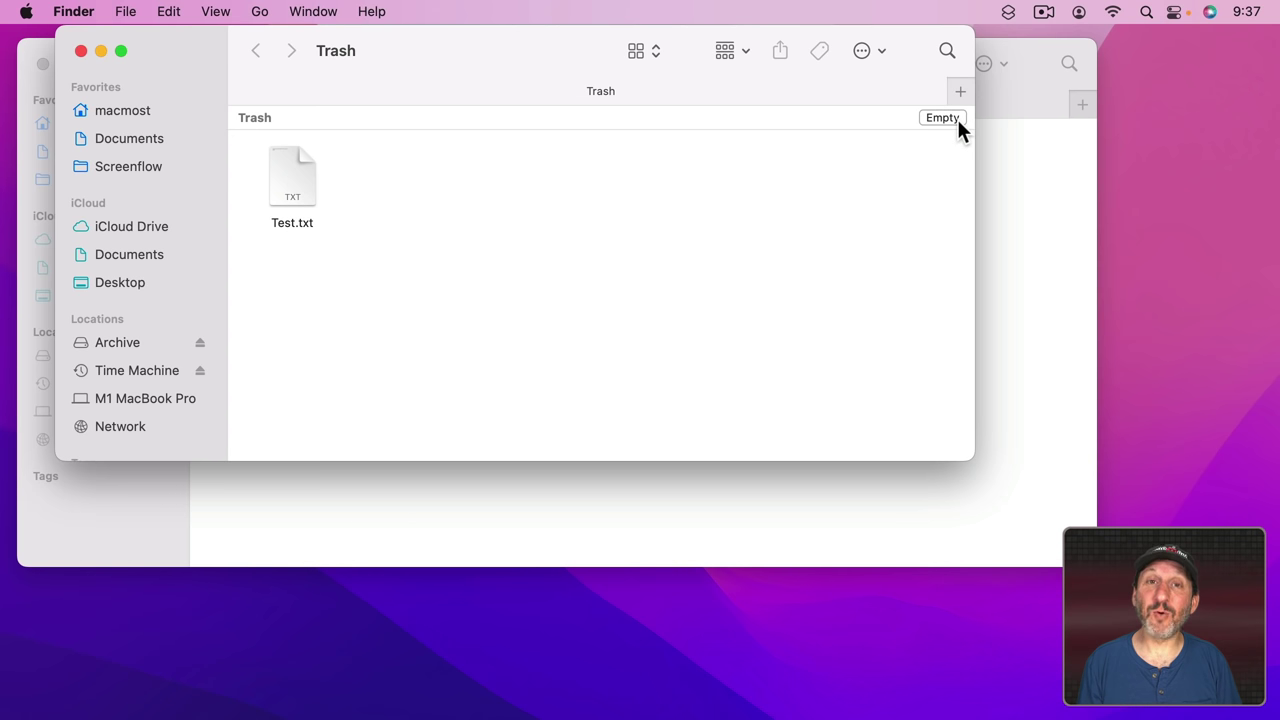
pyautogui.click(287, 171)
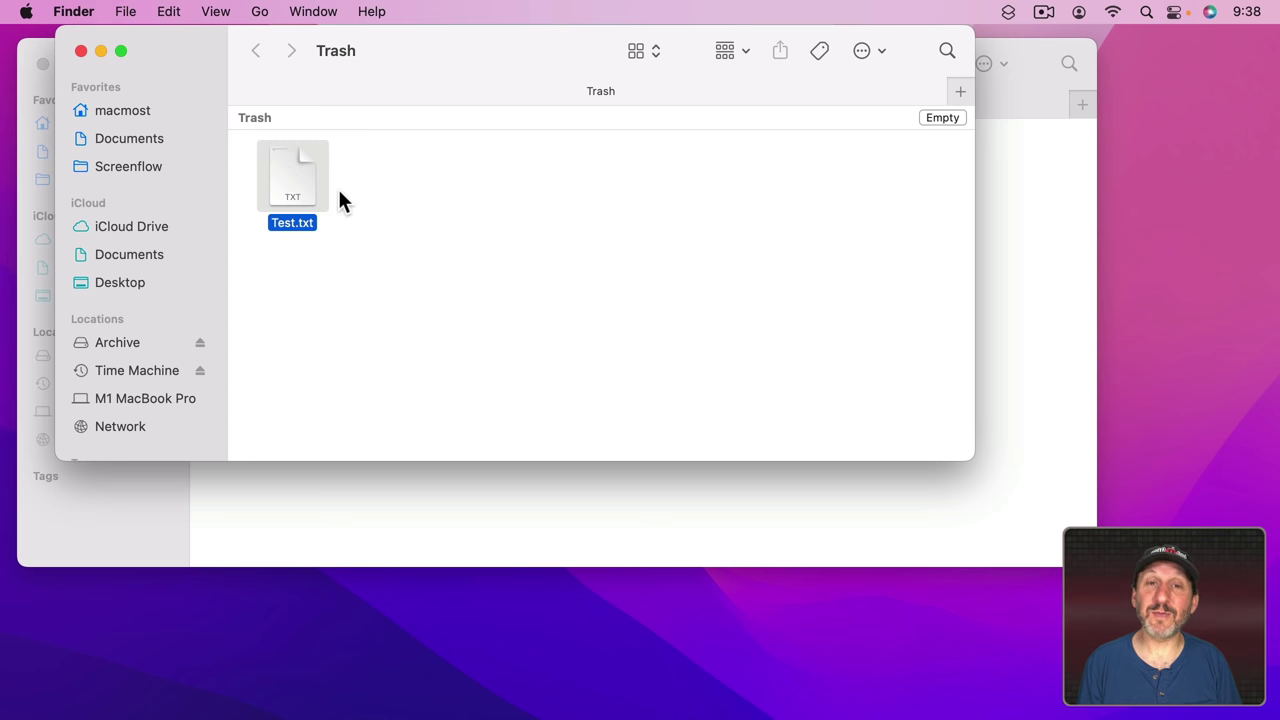
pyautogui.moveTo(302, 182)
pyautogui.mouseDown()
pyautogui.moveTo(309, 394)
pyautogui.moveTo(294, 517)
pyautogui.moveTo(309, 186)
pyautogui.mouseUp()
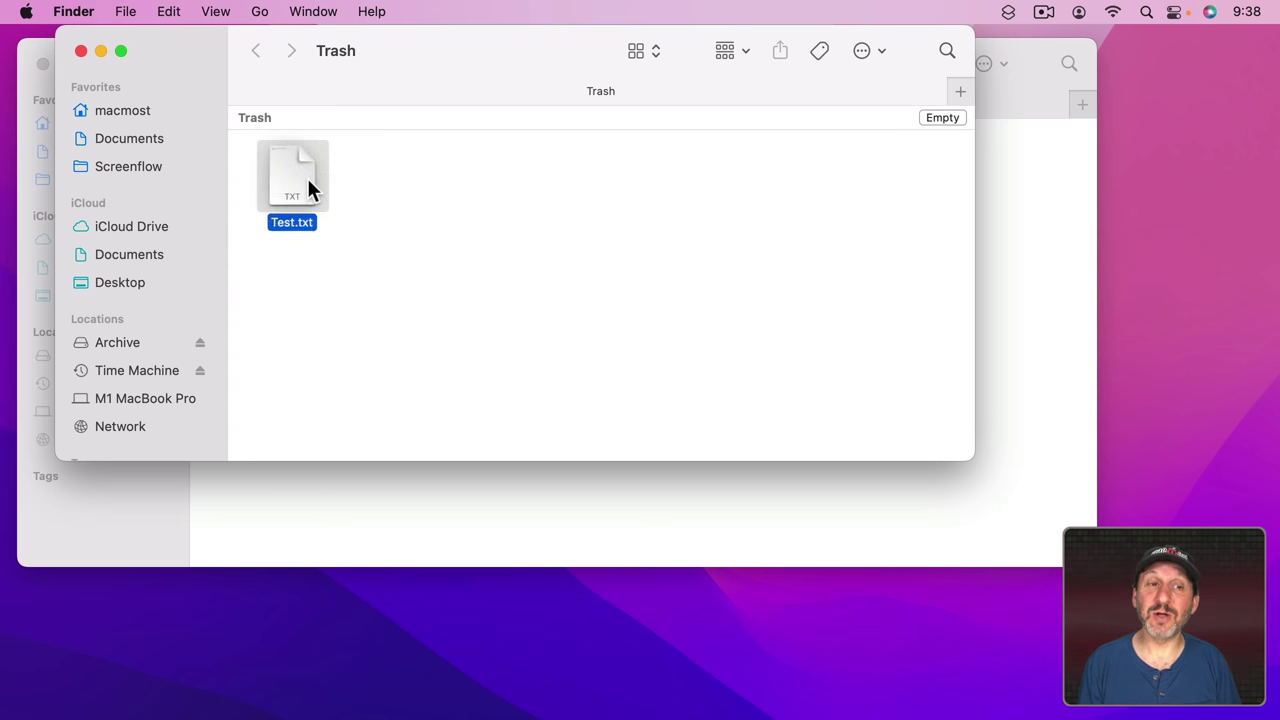
pyautogui.click(126, 11)
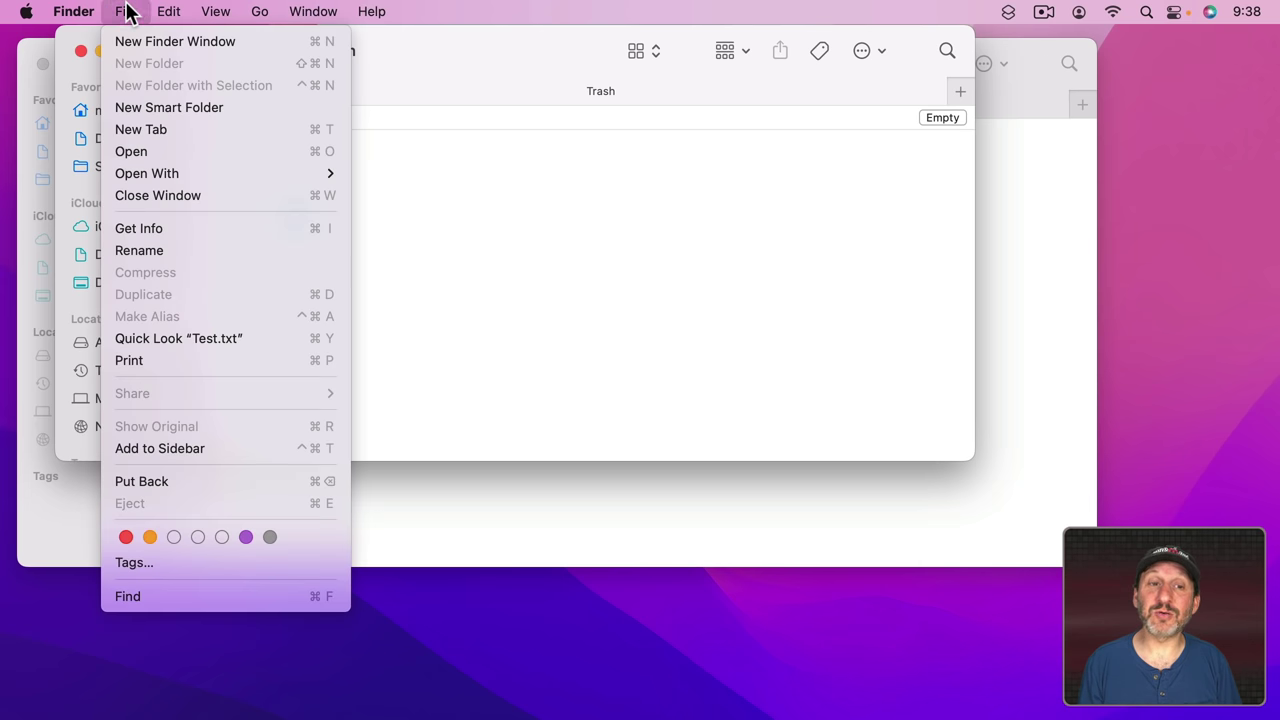
pyautogui.click(156, 483)
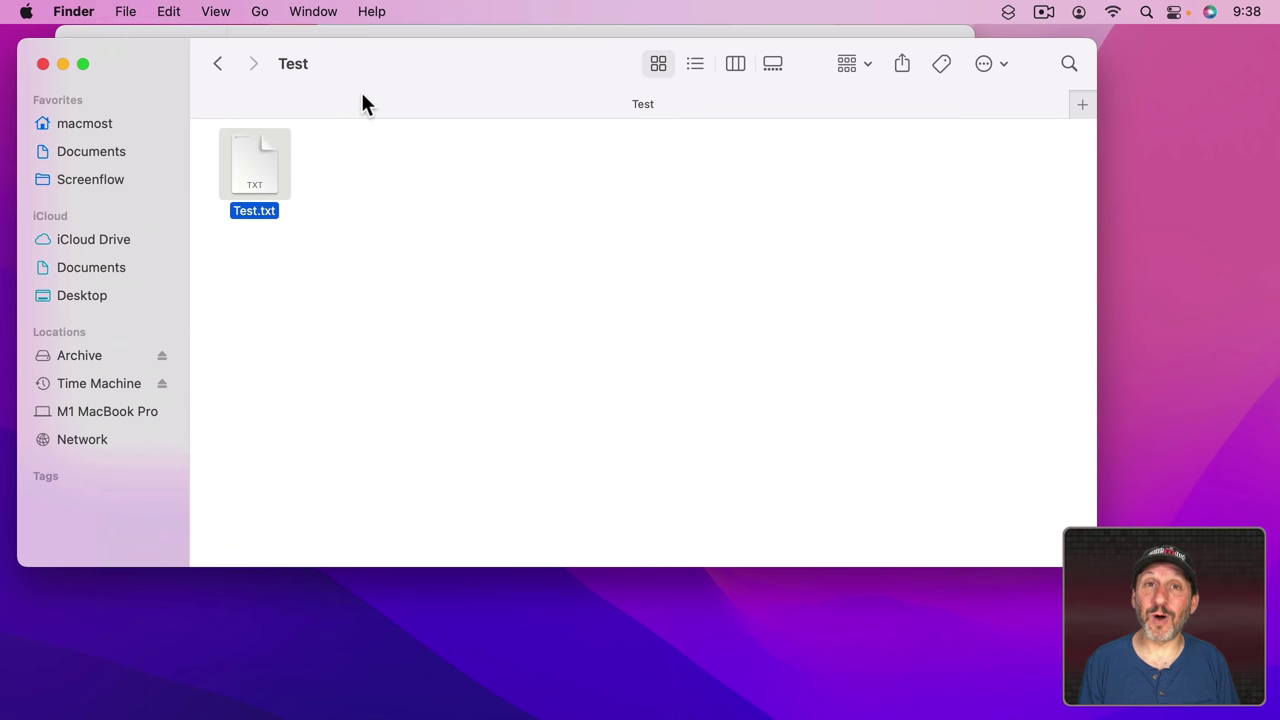
pyautogui.click(376, 30)
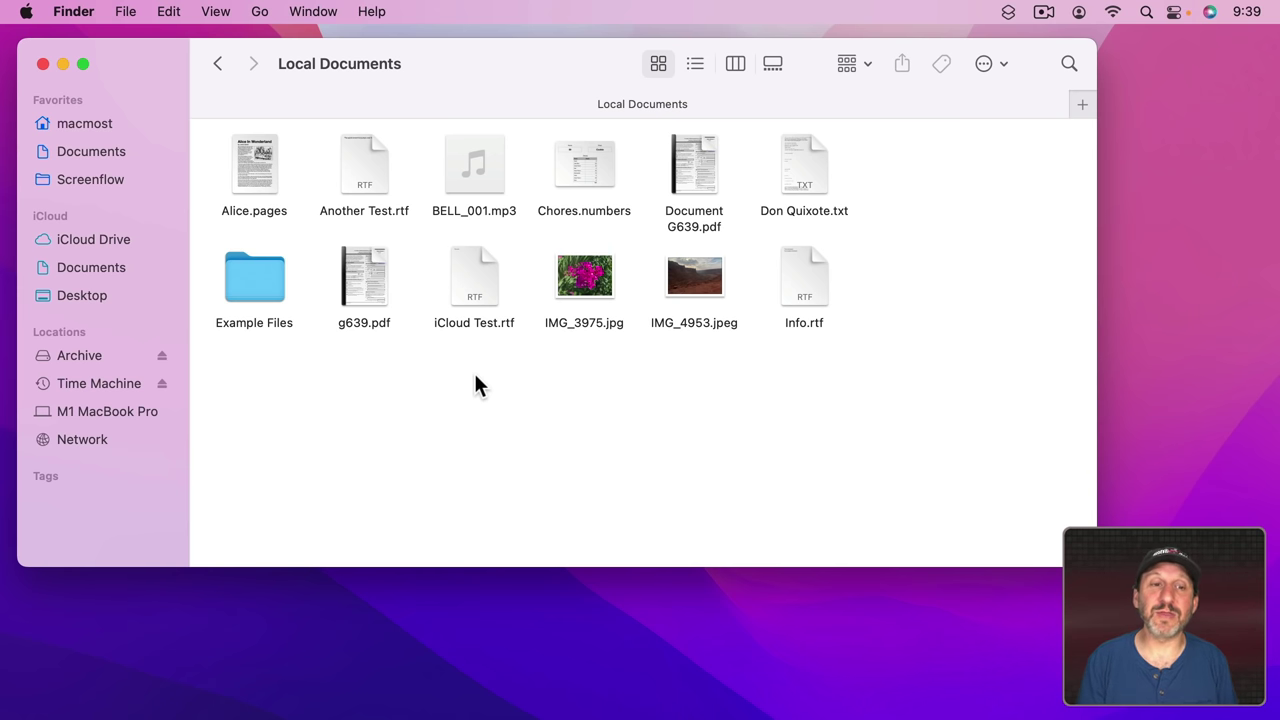
# Drag Another Test.rtf onto the Dock Trash and permanently empty the Trash
pyautogui.moveTo(355, 172); pyautogui.dragTo(1203, 708)
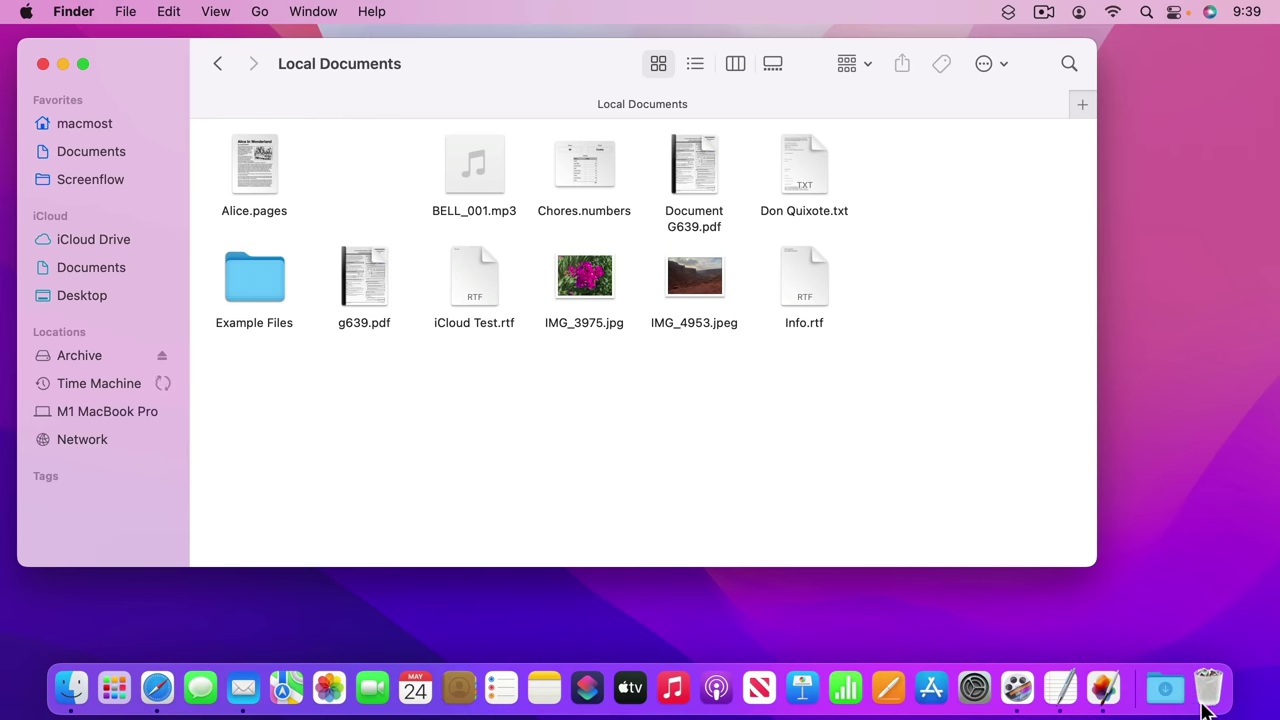
pyautogui.click(97, 8)
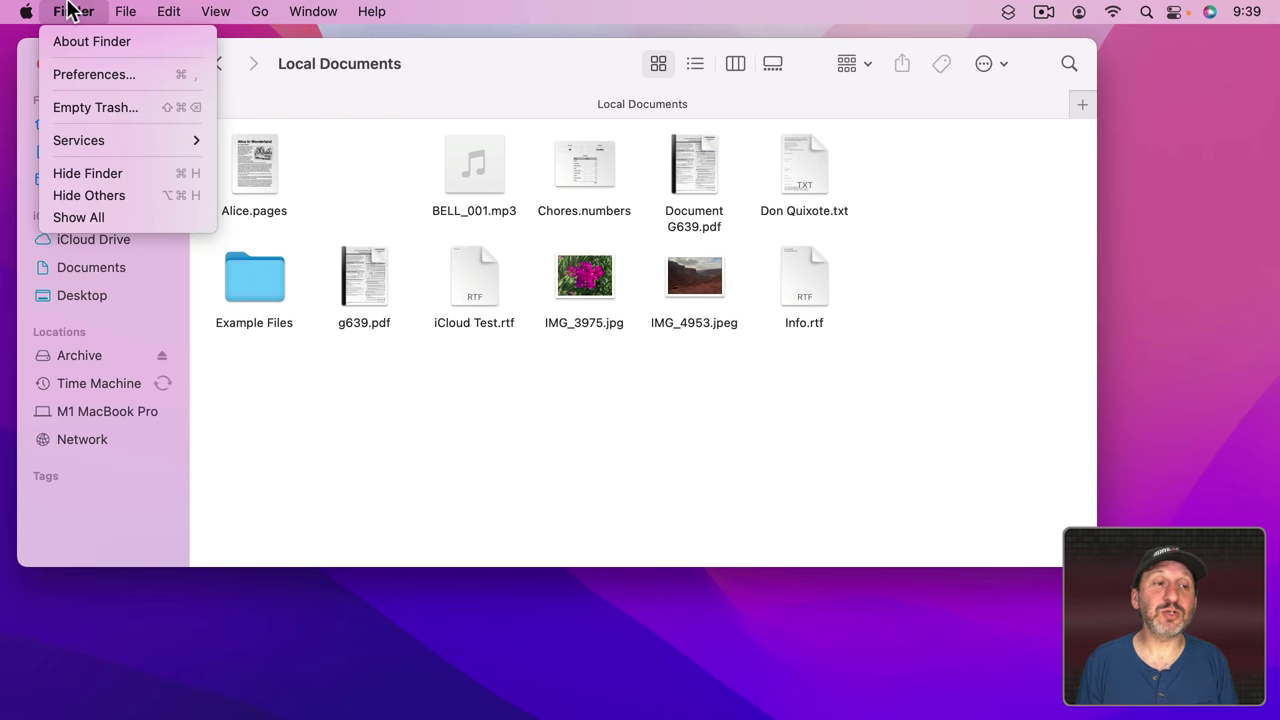
pyautogui.click(88, 105)
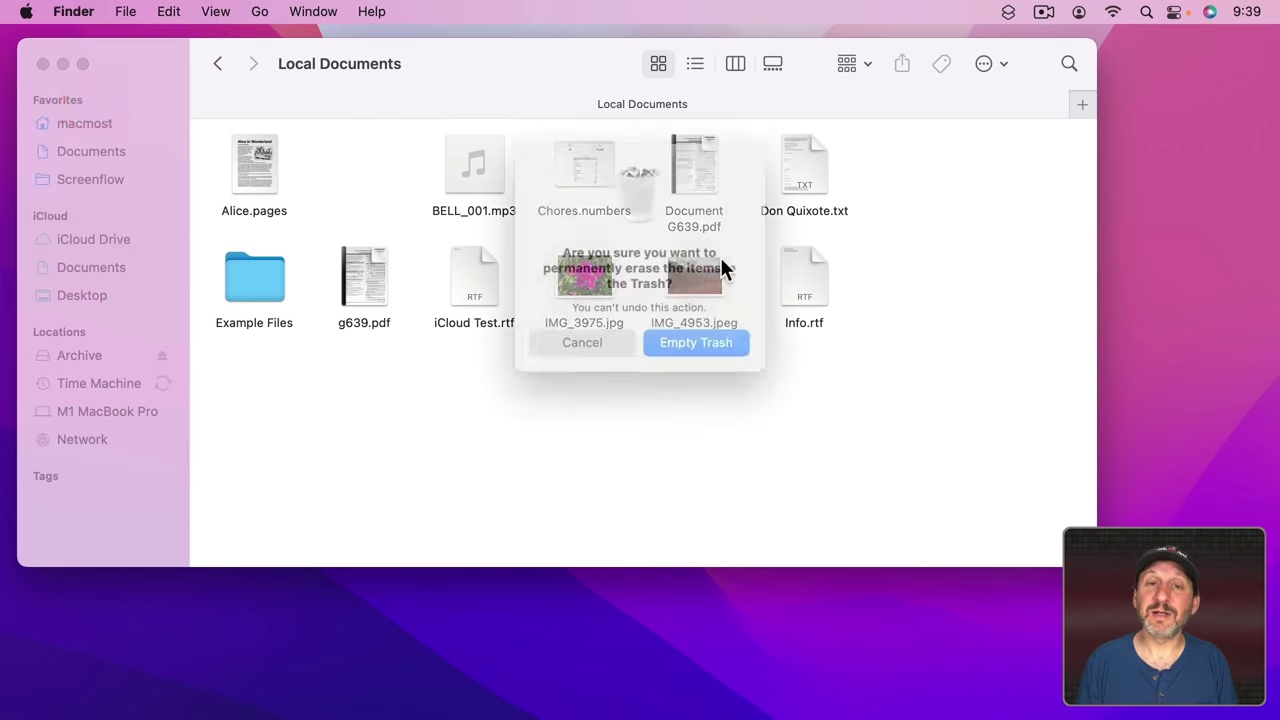
pyautogui.click(688, 345)
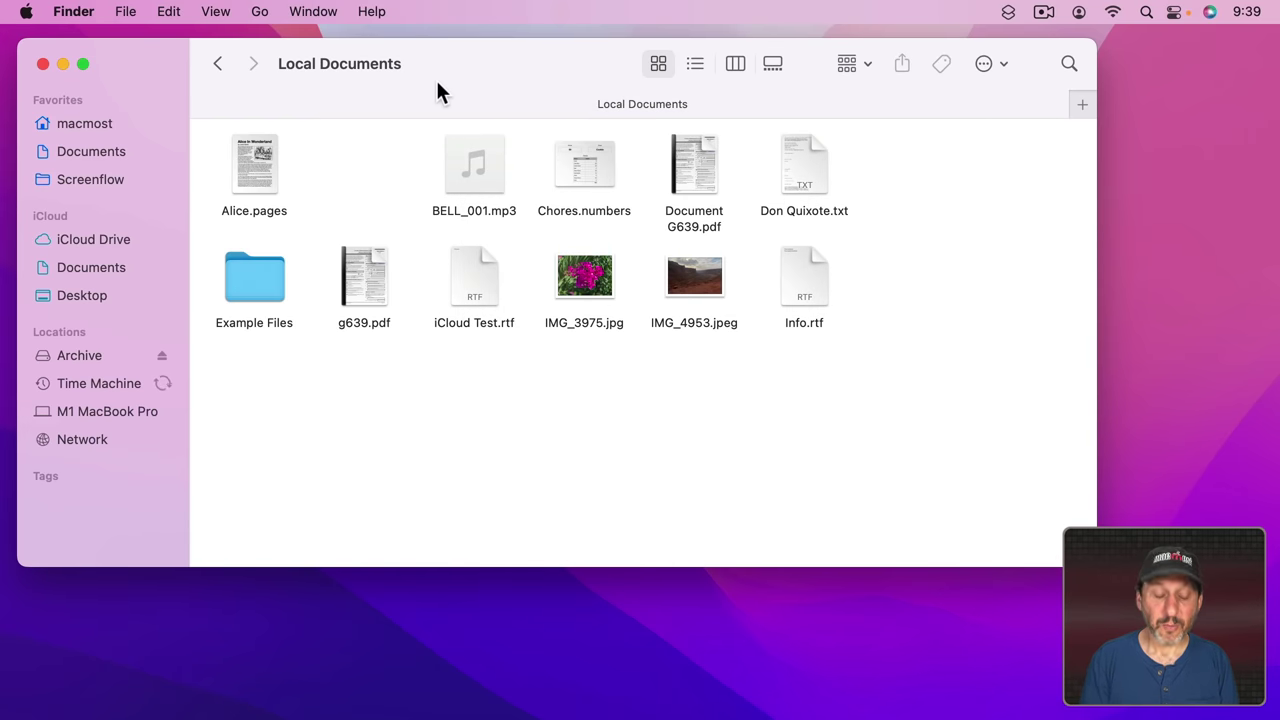
# Launch Time Machine via Spotlight and restore Another Test.rtf from the 5/23/22, 10:32 AM backup
pyautogui.press('super+space')
pyautogui.write('time ')
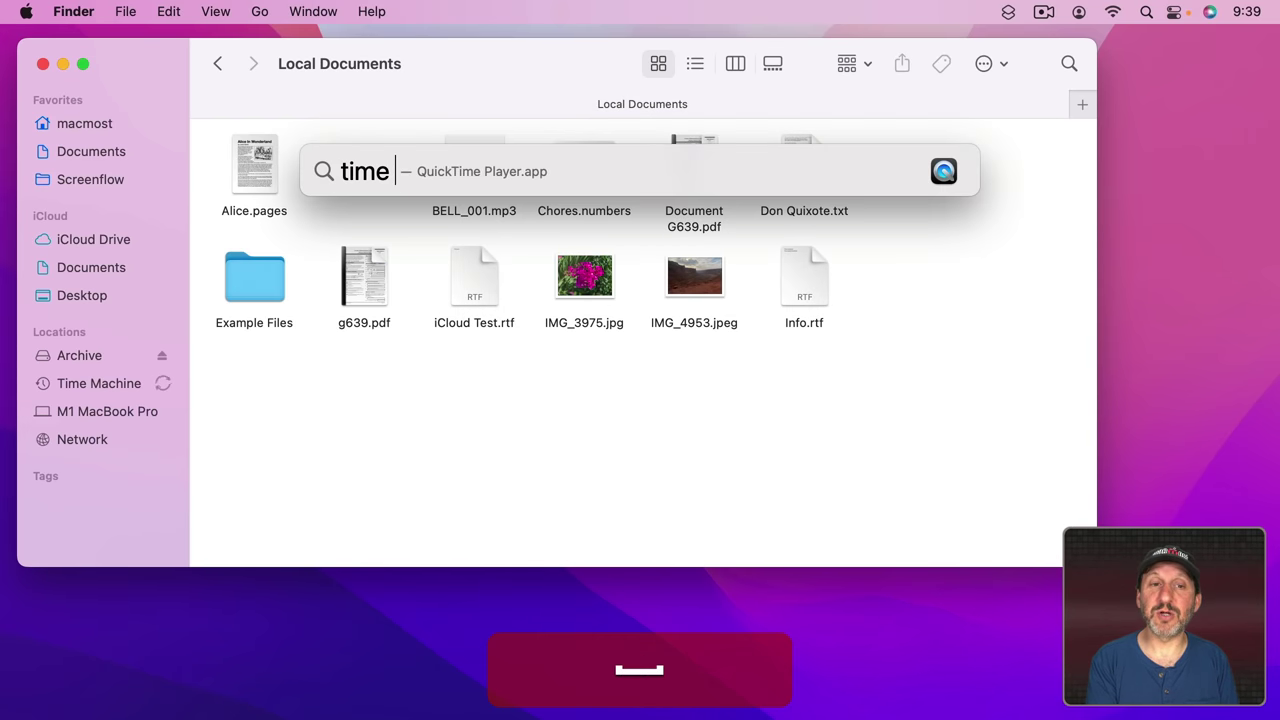
pyautogui.write('machi')
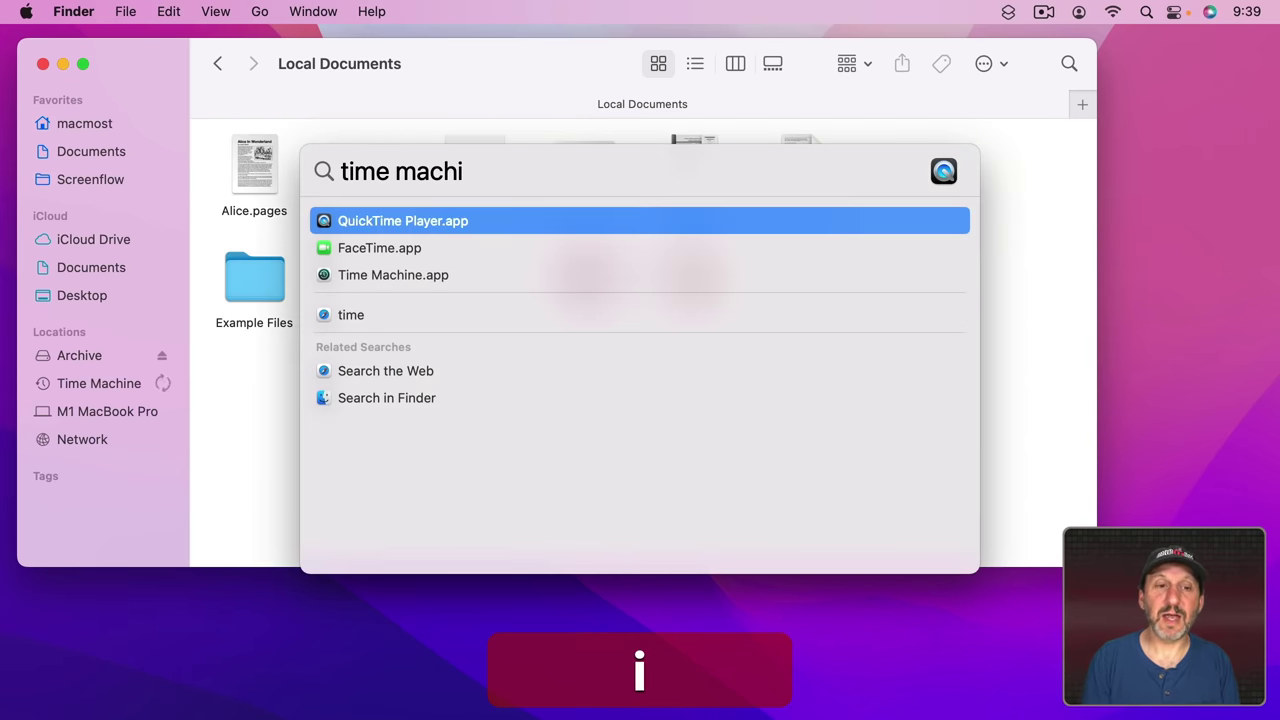
pyautogui.press('Return')
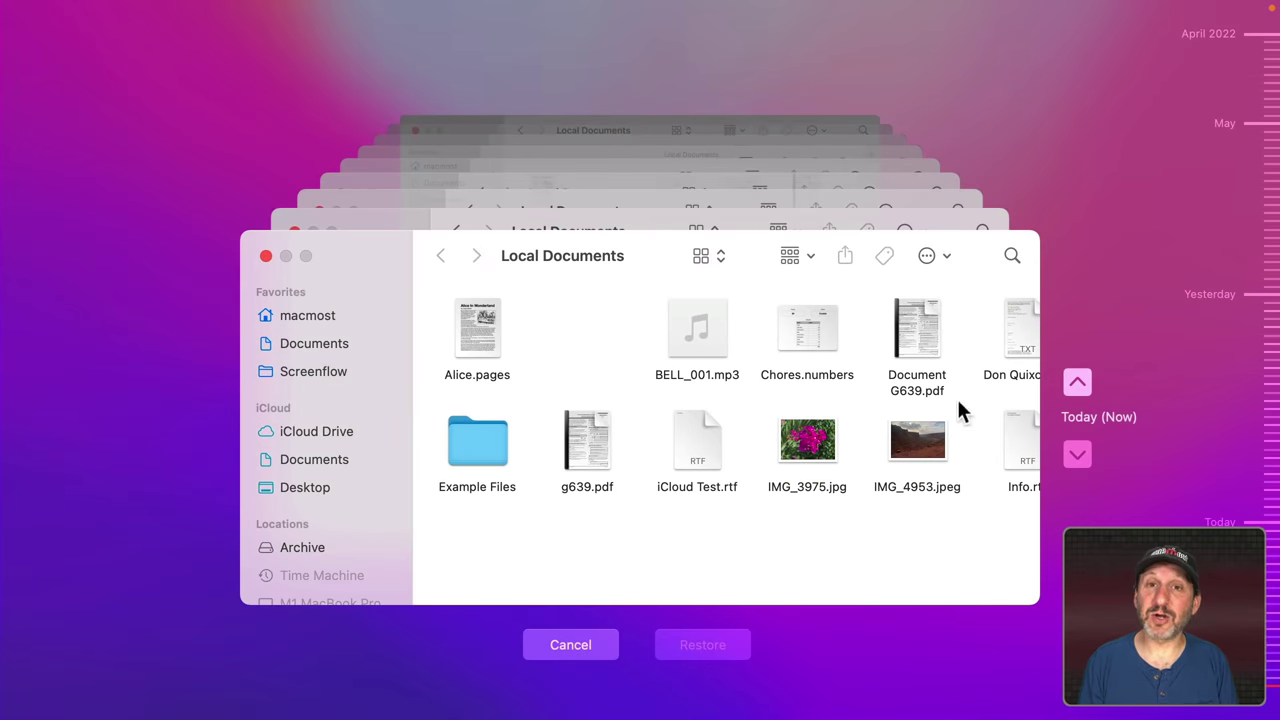
pyautogui.click(1076, 384)
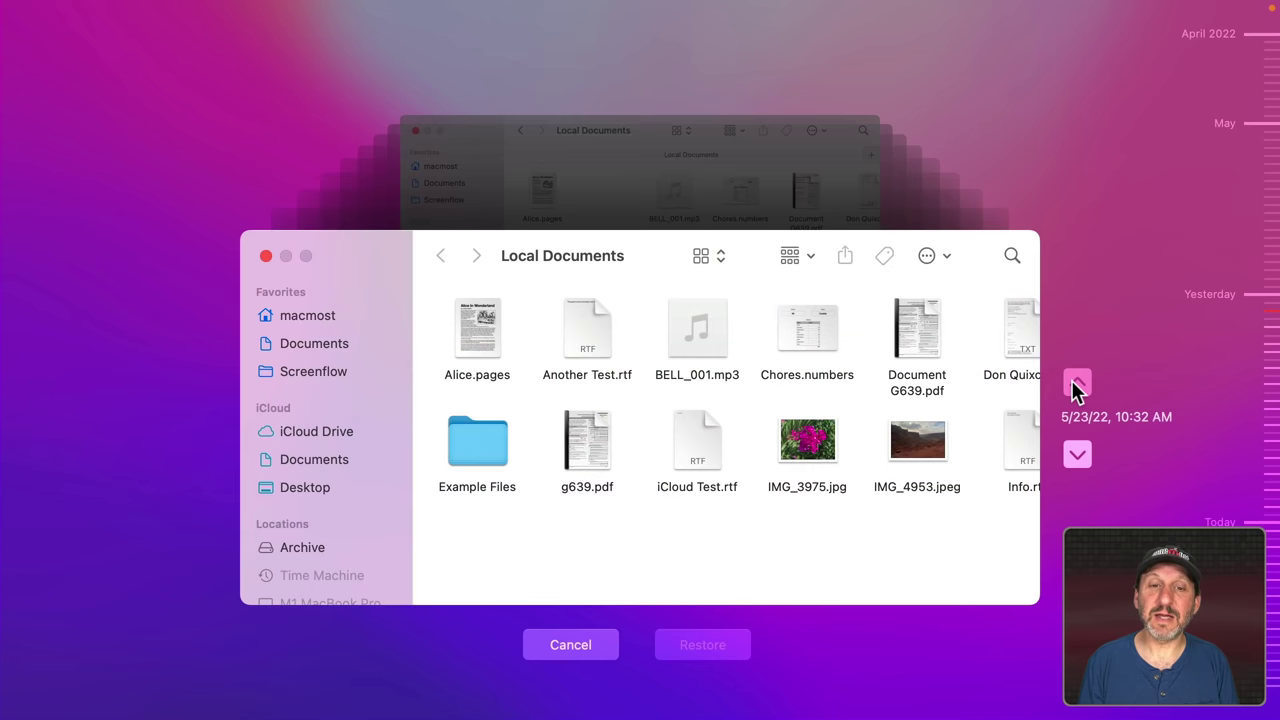
pyautogui.click(586, 326)
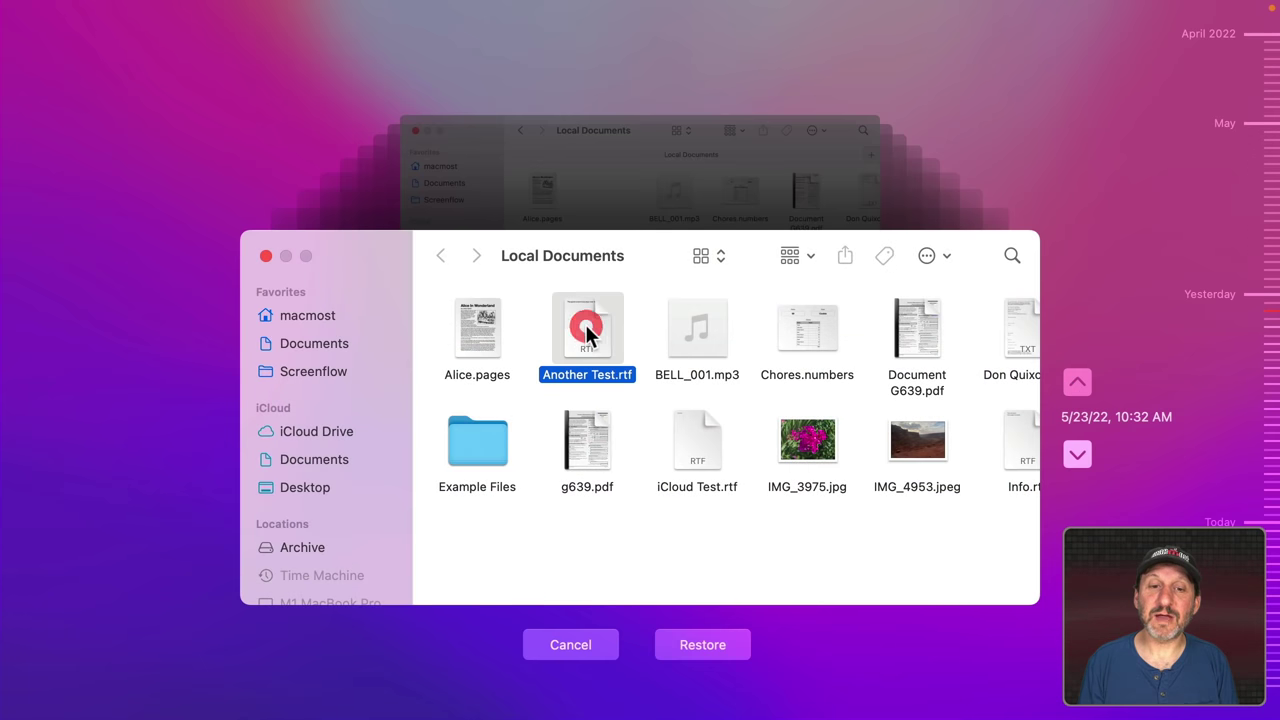
pyautogui.click(695, 640)
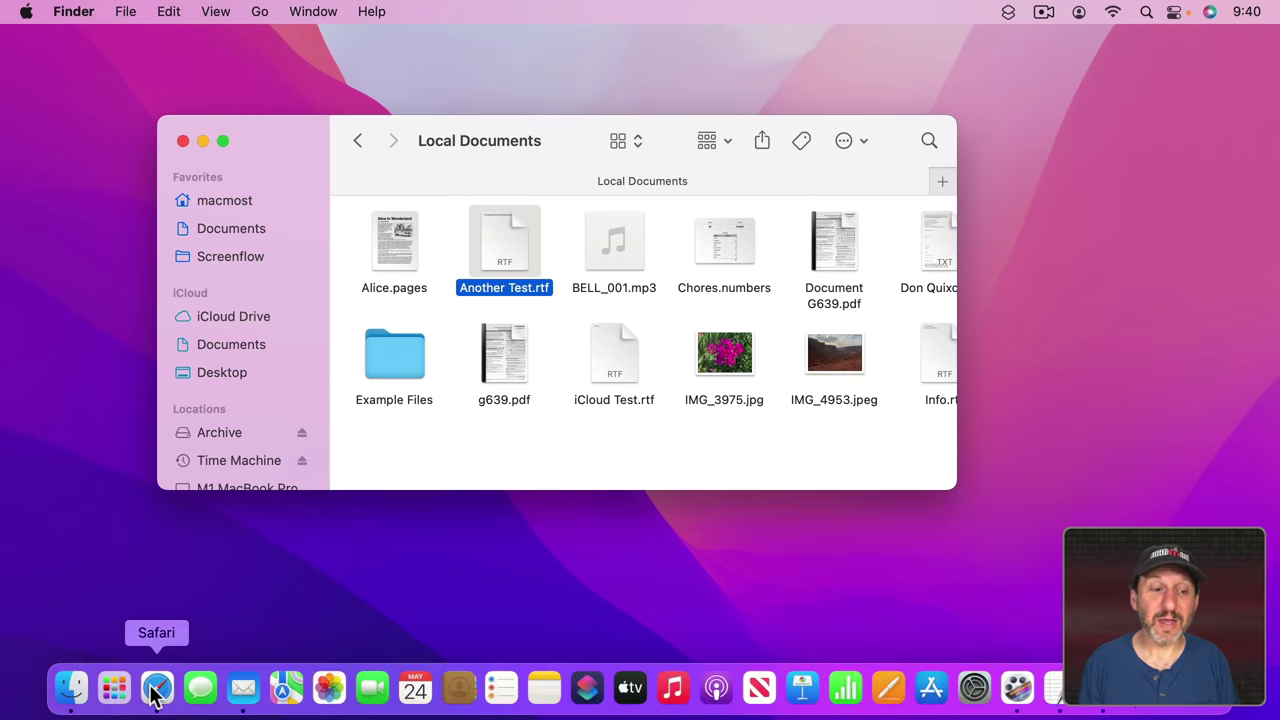
# In Safari on iCloud.com, go to Account Settings and start Restore Files under Advanced
pyautogui.click(153, 688)
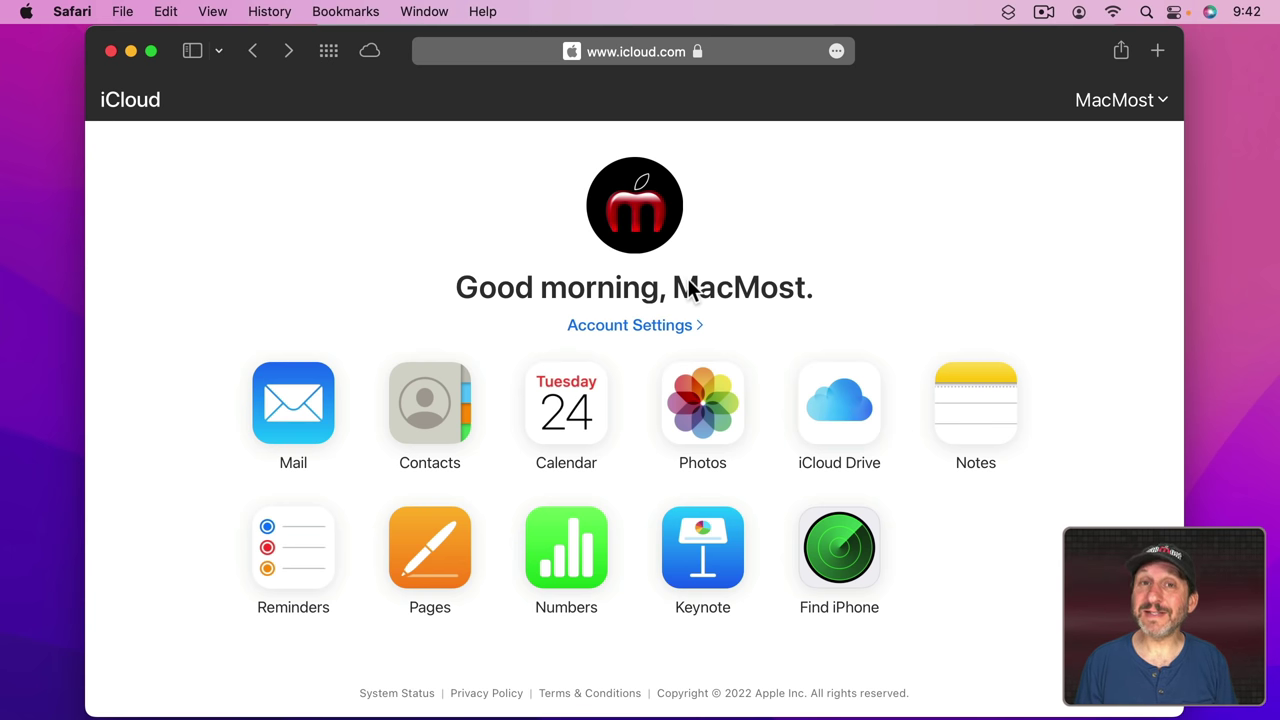
pyautogui.click(655, 333)
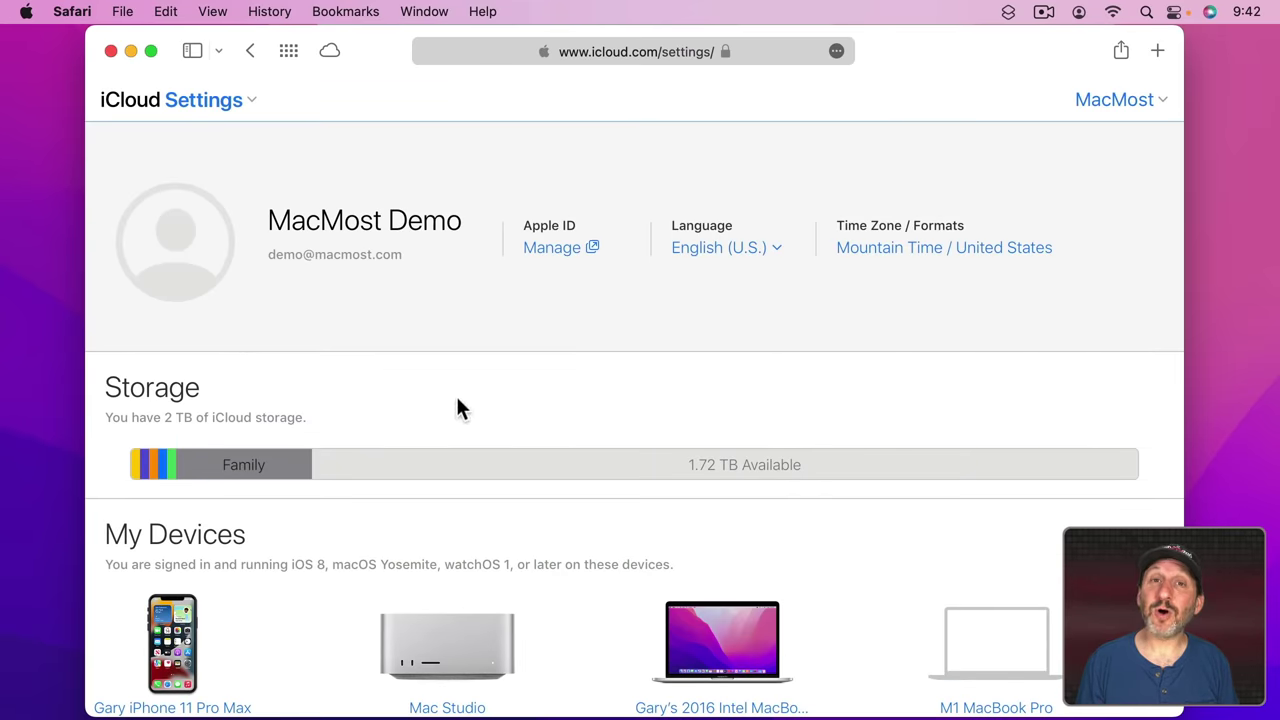
pyautogui.scroll(-10, 457, 408)
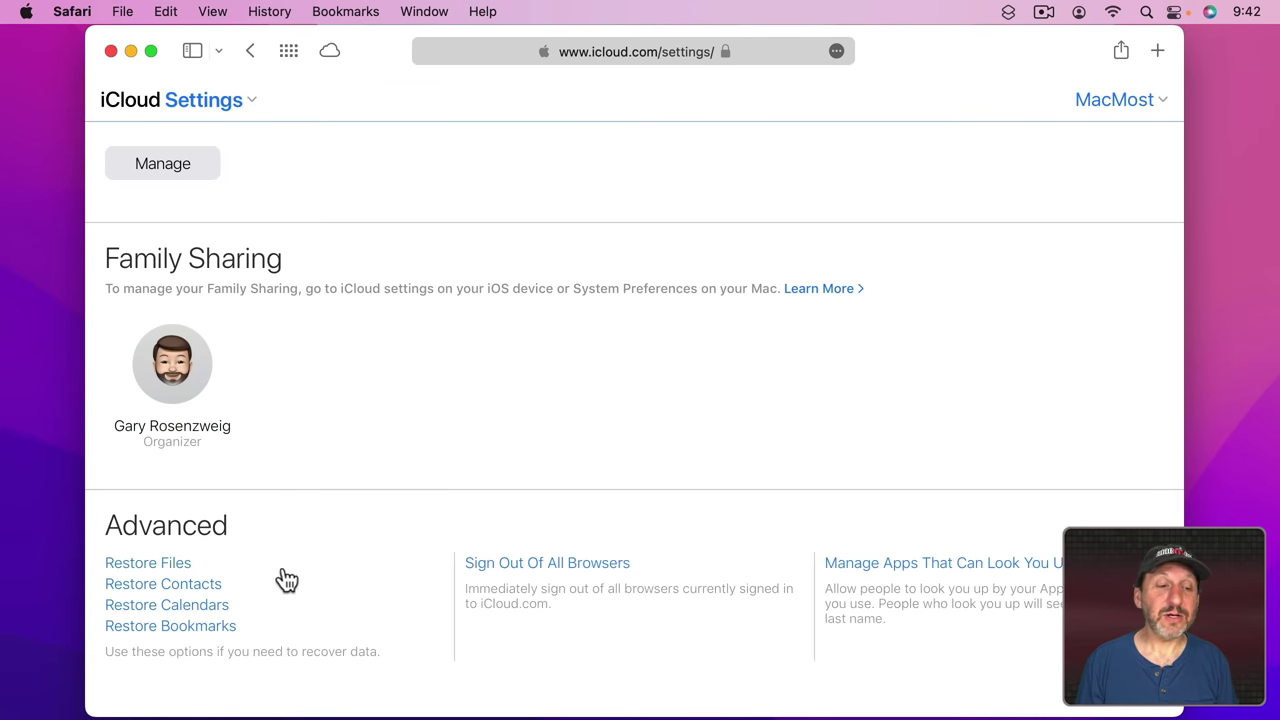
pyautogui.click(148, 563)
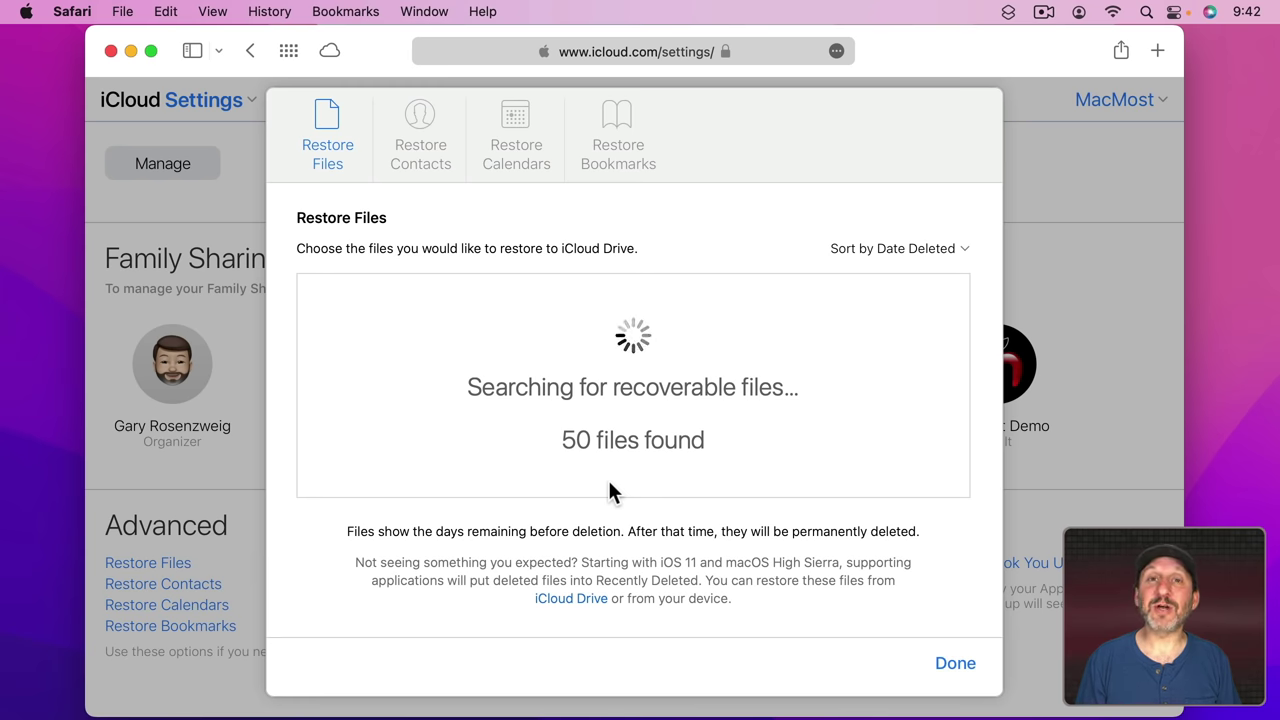
# Tick Untitled 2.txt in the recoverable files list for restoring
pyautogui.scroll(-5, 563, 410)
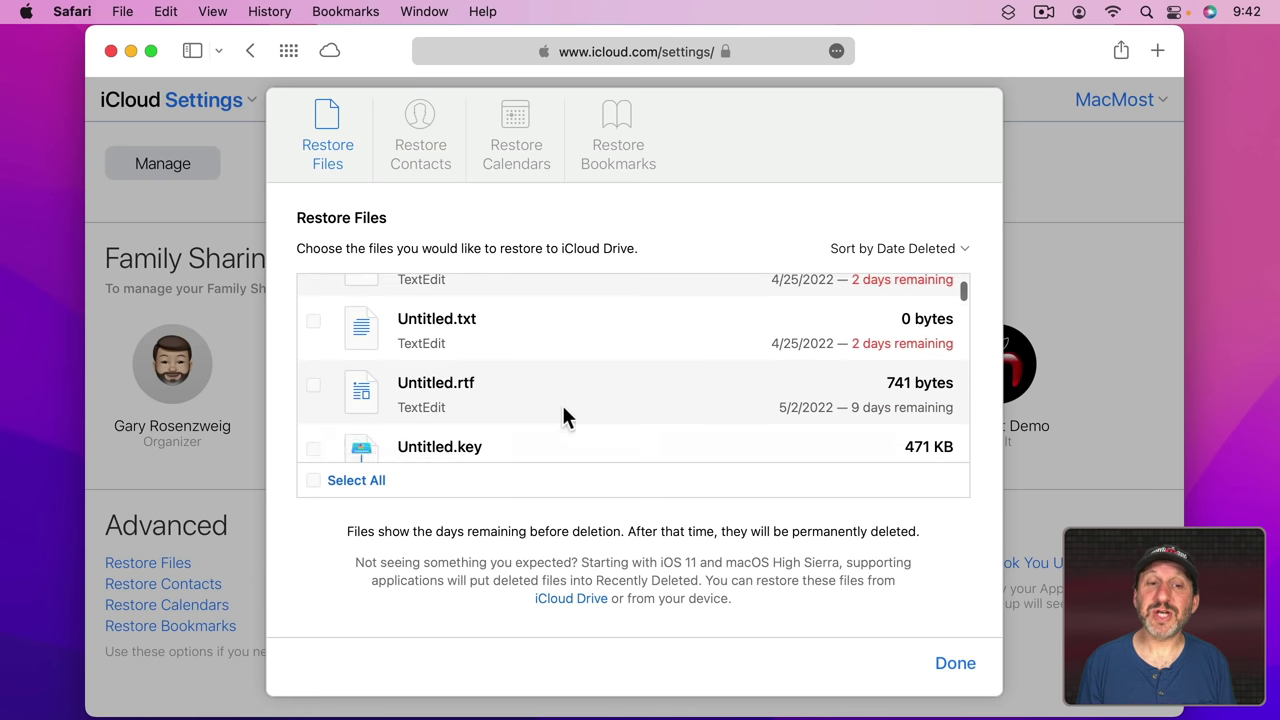
pyautogui.scroll(-5, 563, 416)
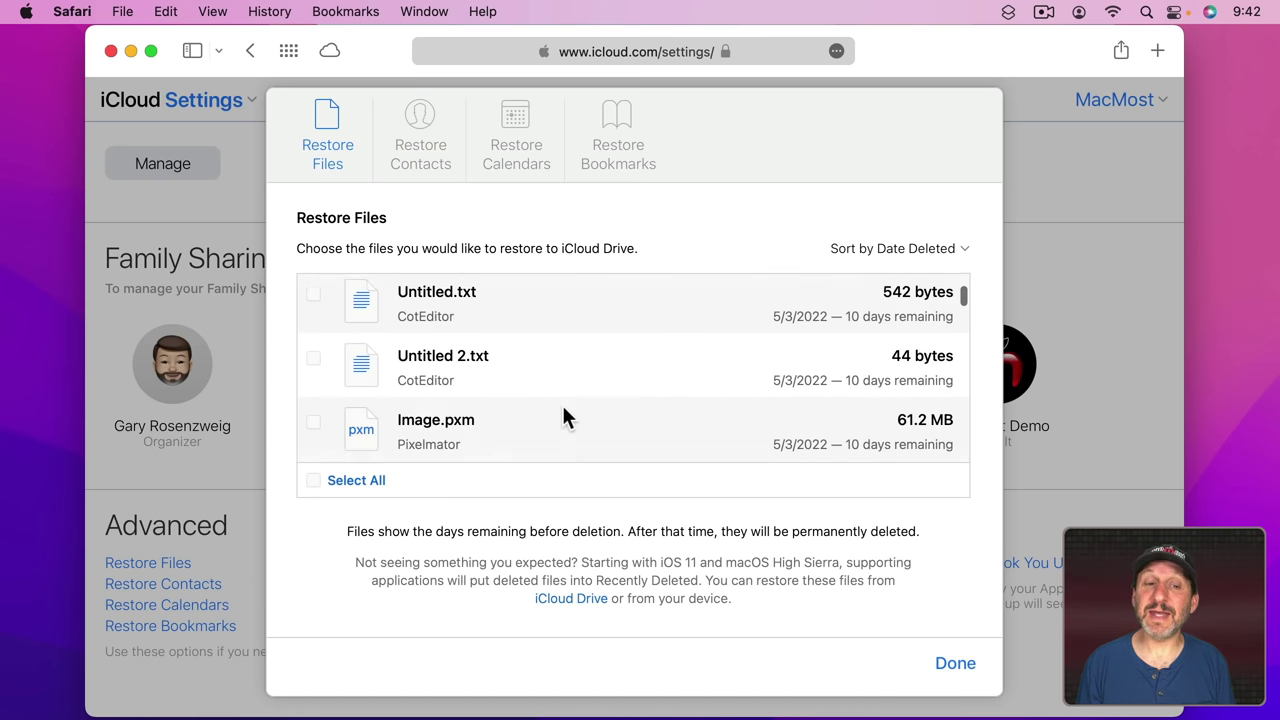
pyautogui.click(314, 319)
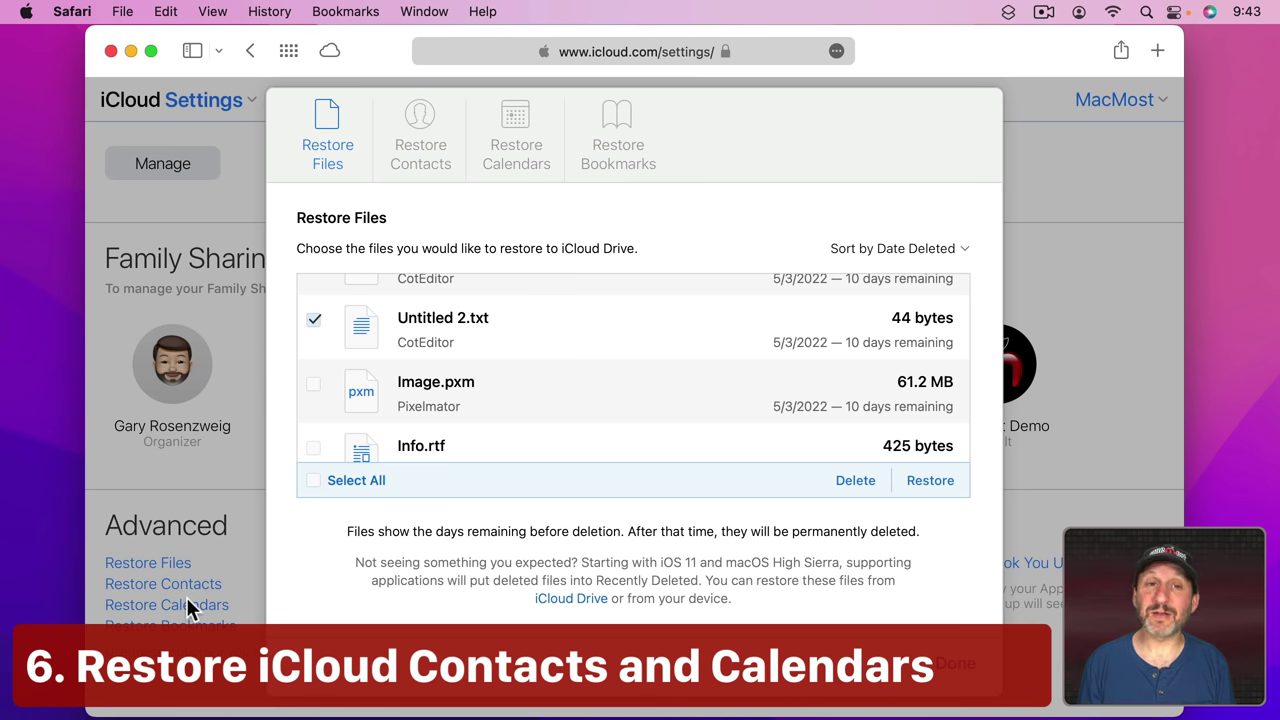
# View the contact archives, then the calendar archive from May 1, 2022 05:59 PM
pyautogui.click(421, 120)
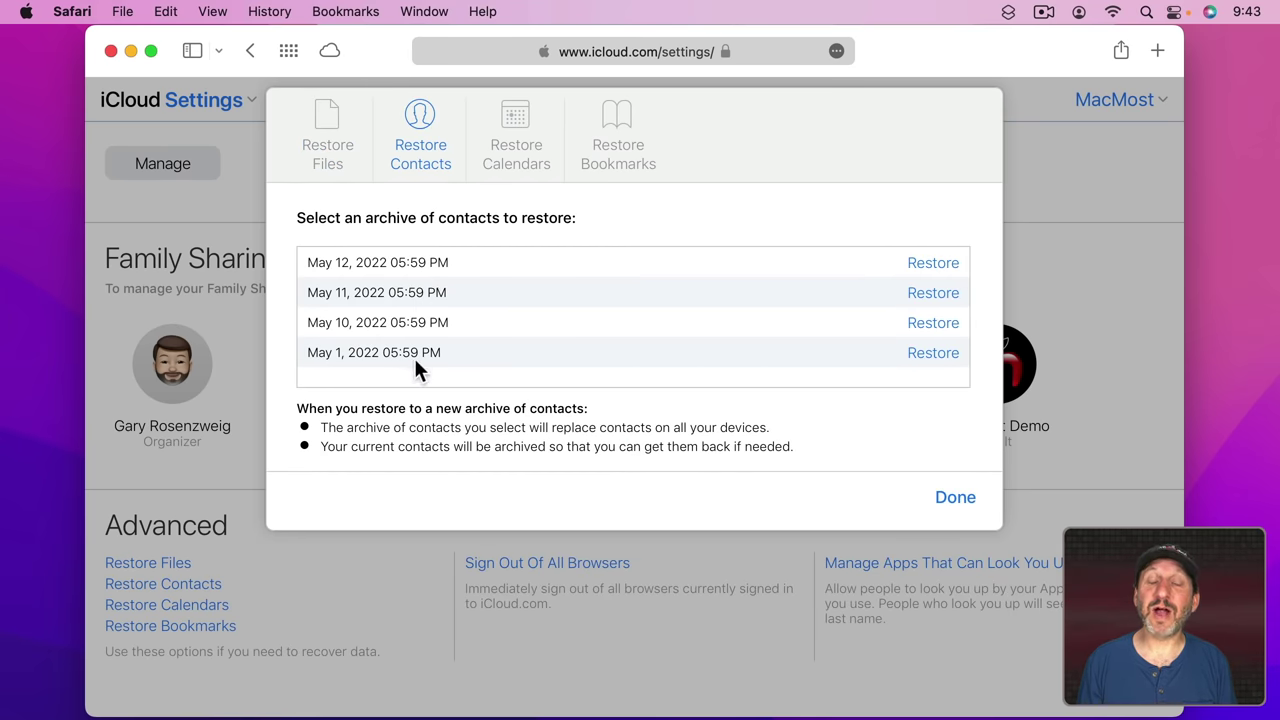
pyautogui.click(517, 129)
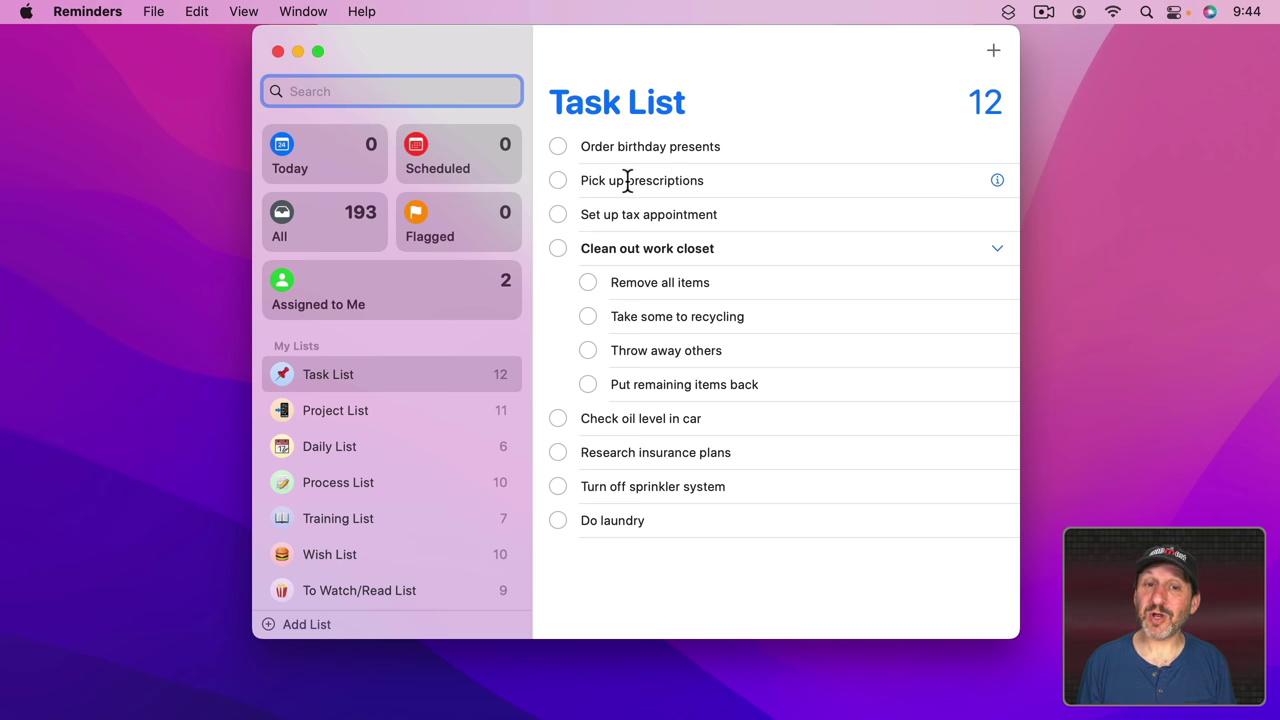
# Complete Set up tax appointment, show completed reminders, and mark it uncompleted again
pyautogui.click(541, 212)
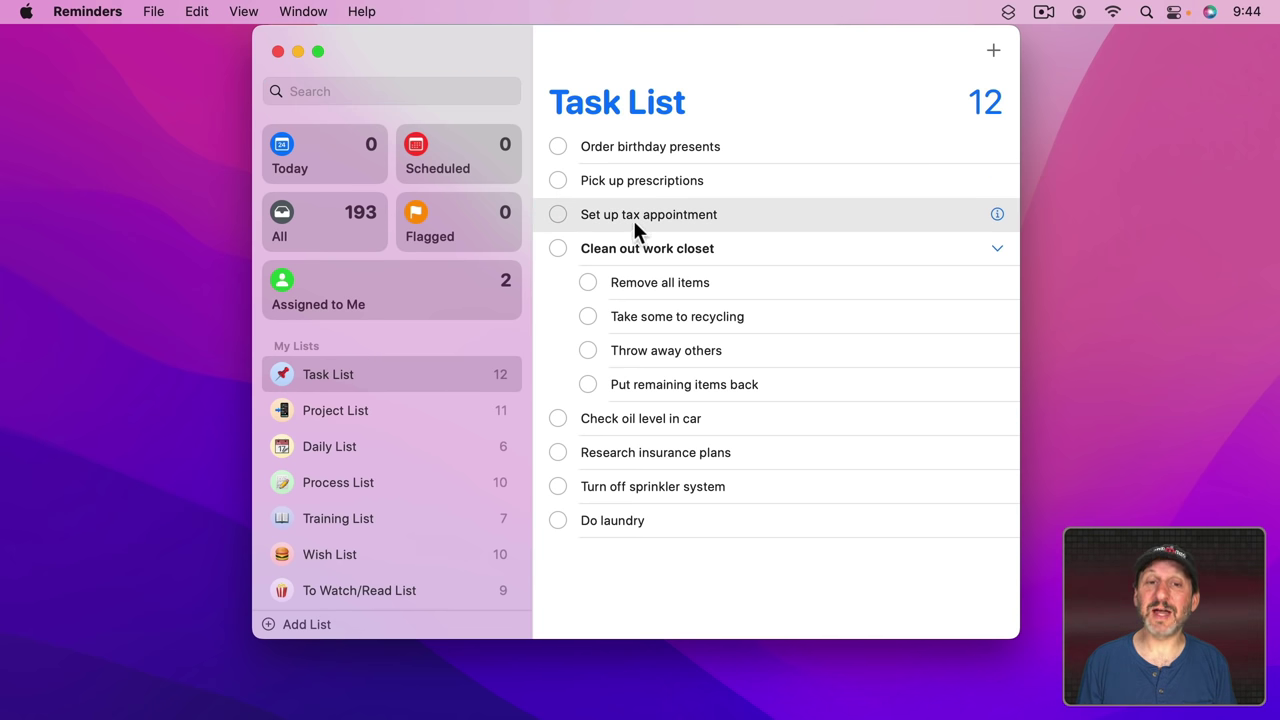
pyautogui.click(557, 214)
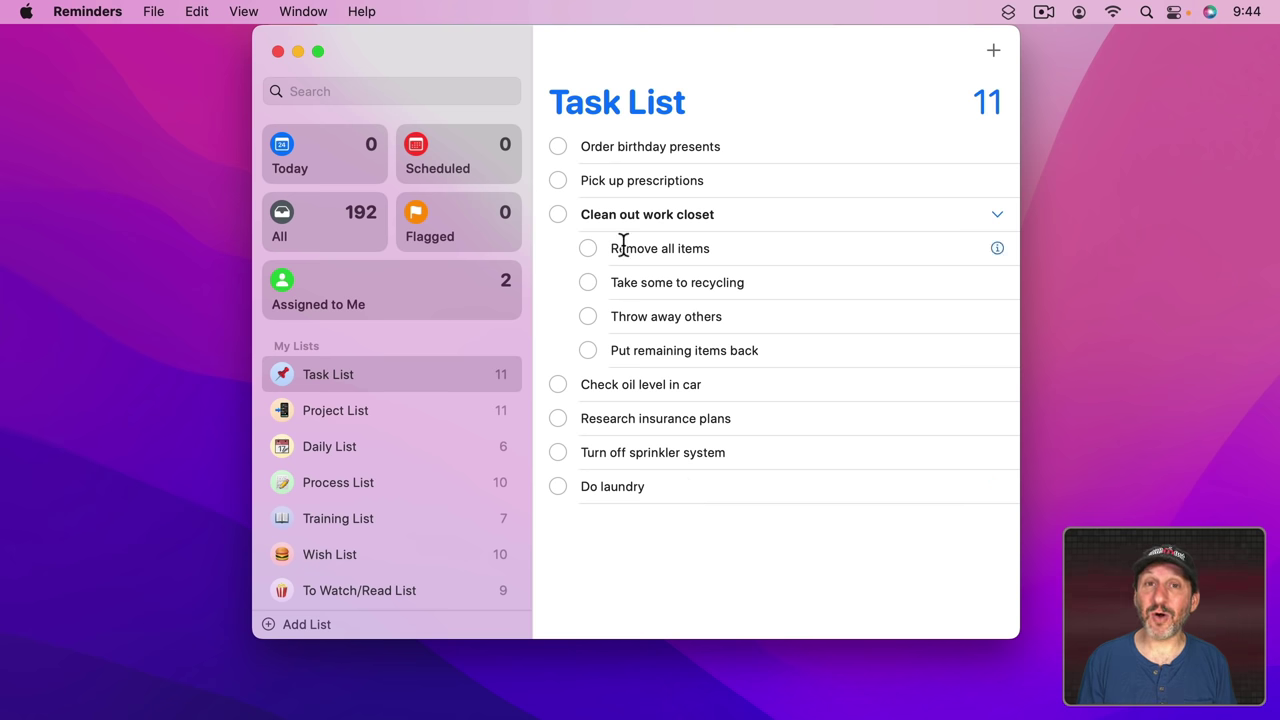
pyautogui.click(243, 11)
pyautogui.click(279, 125)
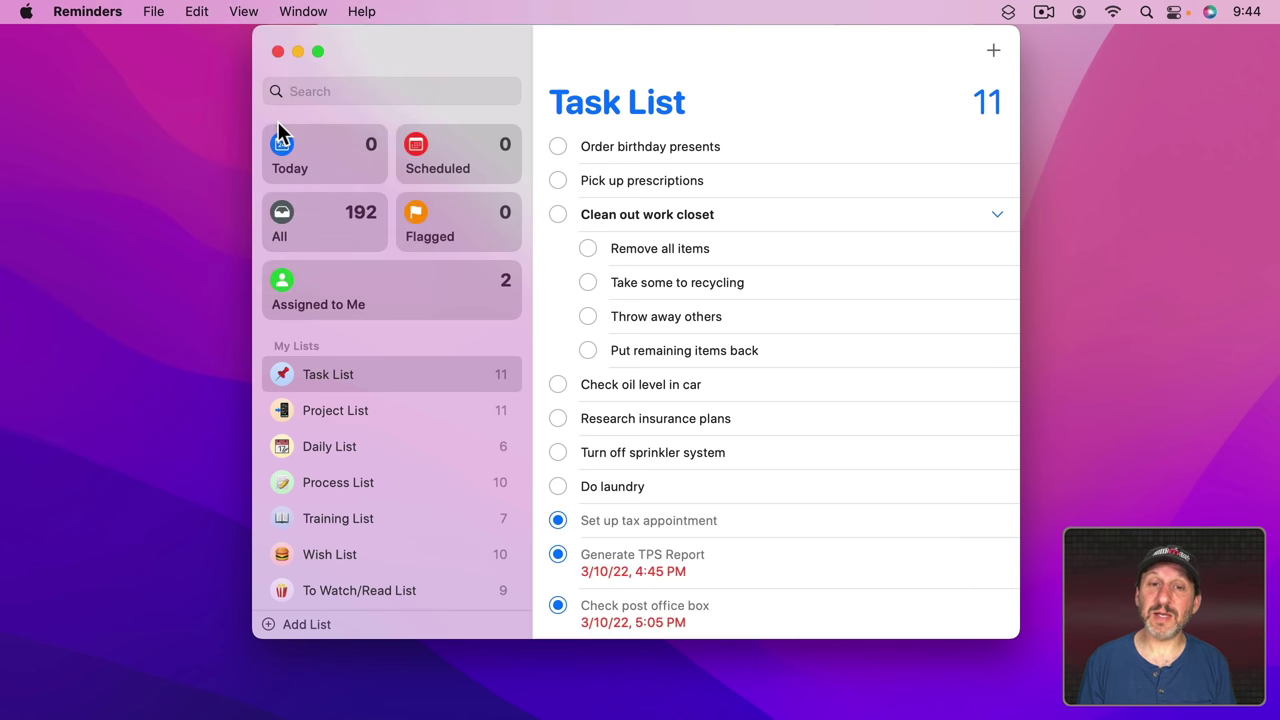
pyautogui.scroll(-2, 680, 438)
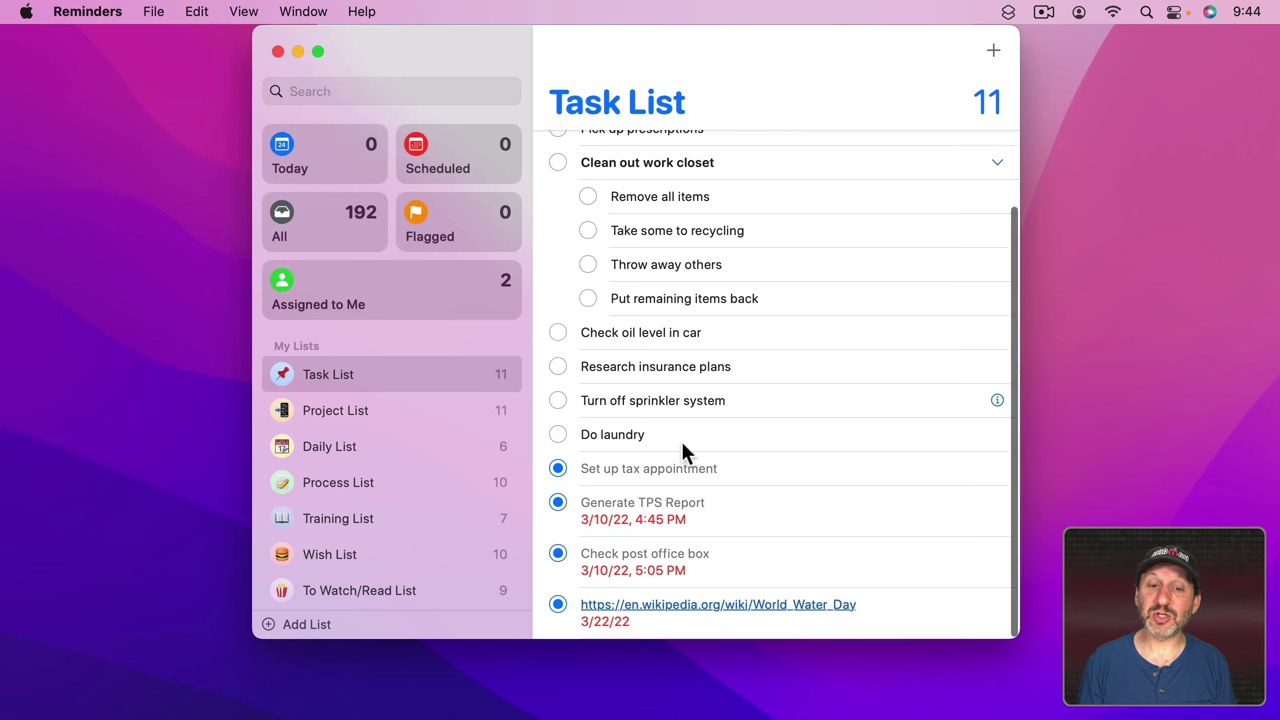
pyautogui.click(558, 468)
pyautogui.scroll(3, 597, 418)
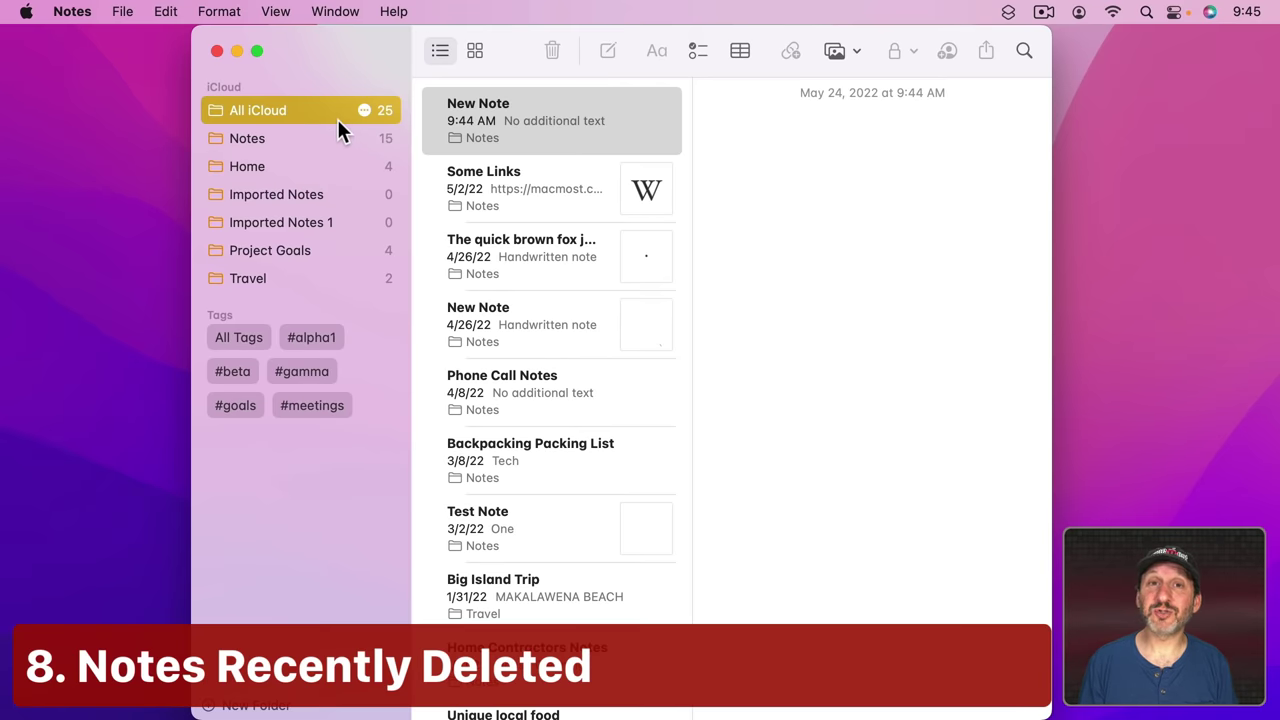
# Delete the Some Links note, then drag it from Recently Deleted back to All iCloud
pyautogui.click(480, 170)
pyautogui.press('BackSpace')
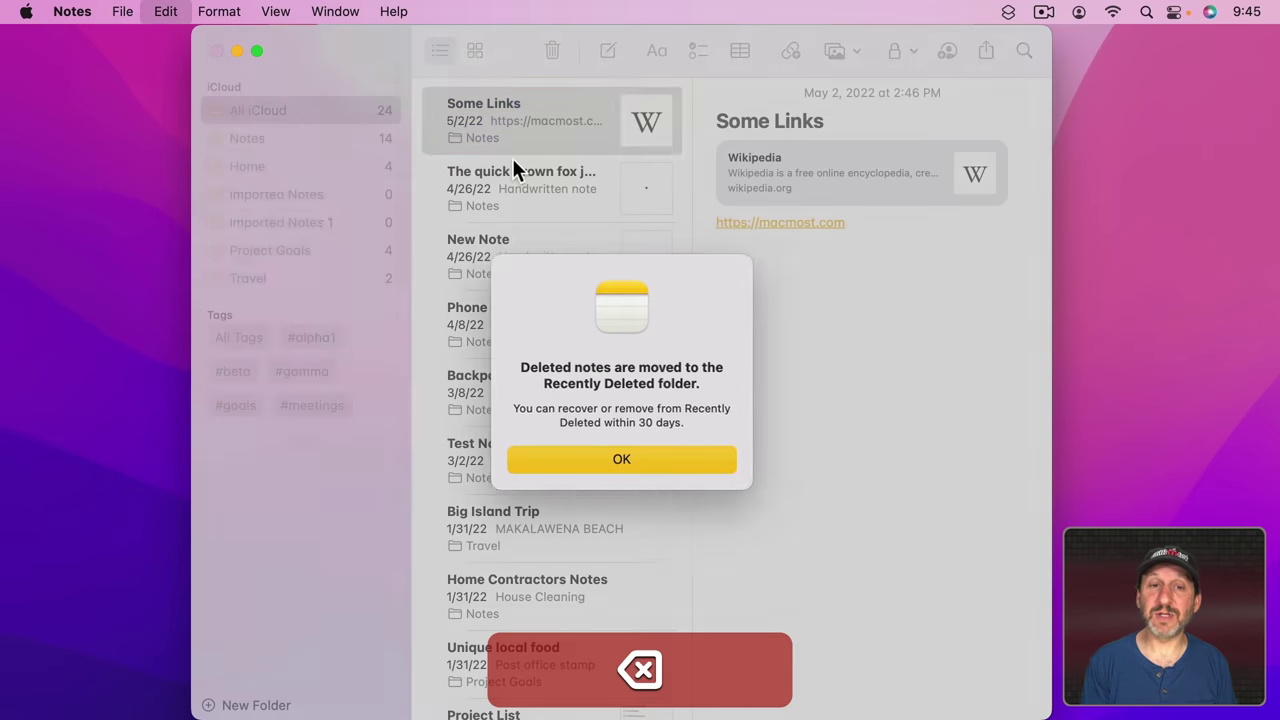
pyautogui.click(627, 466)
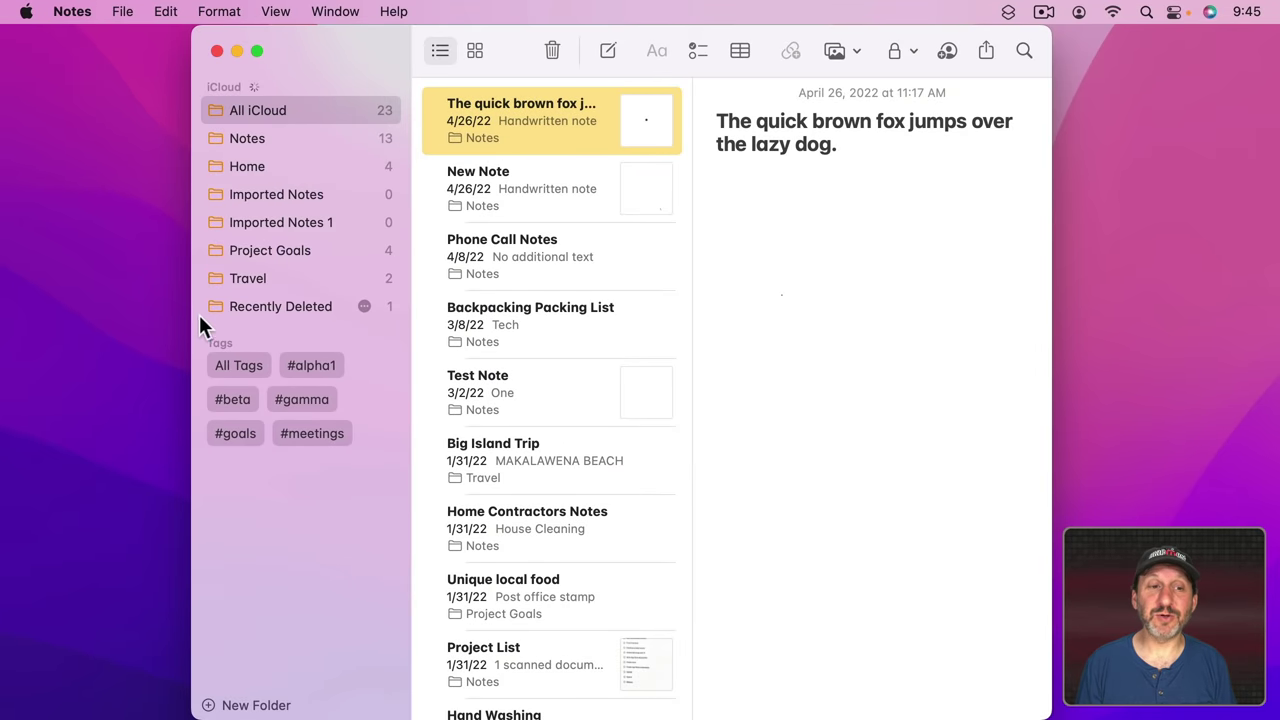
pyautogui.click(250, 312)
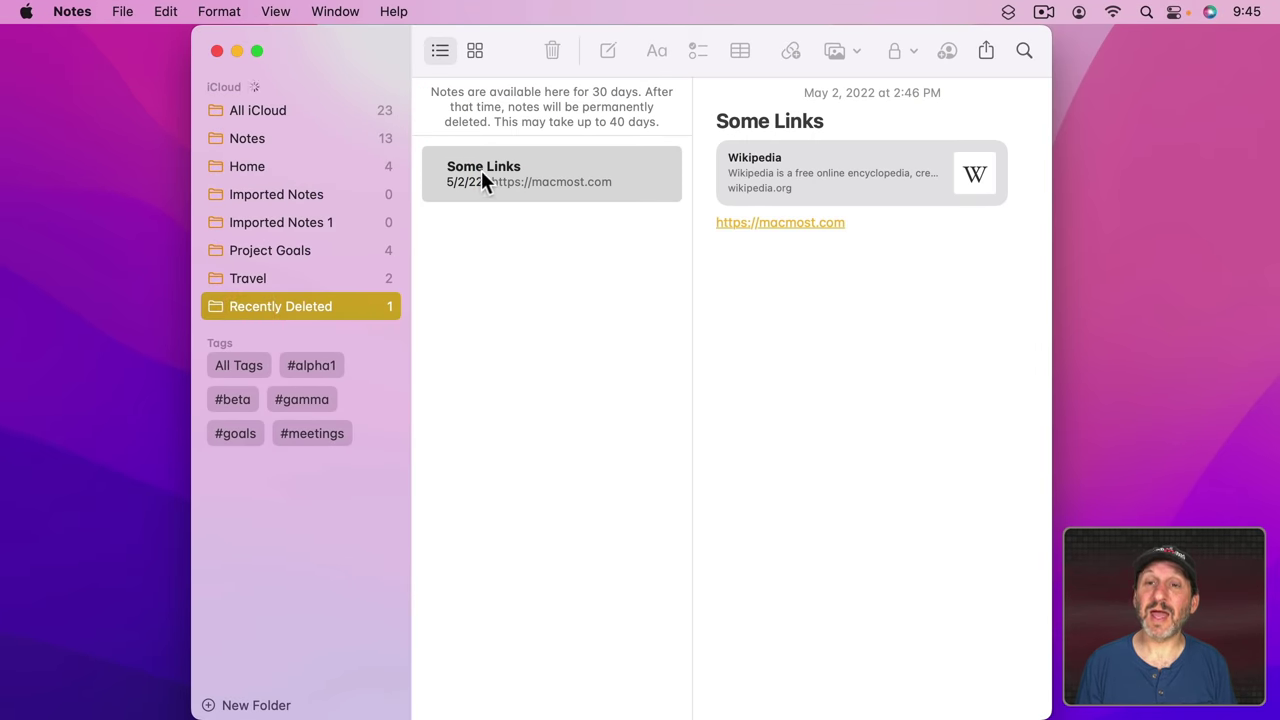
pyautogui.moveTo(476, 172); pyautogui.dragTo(254, 140)
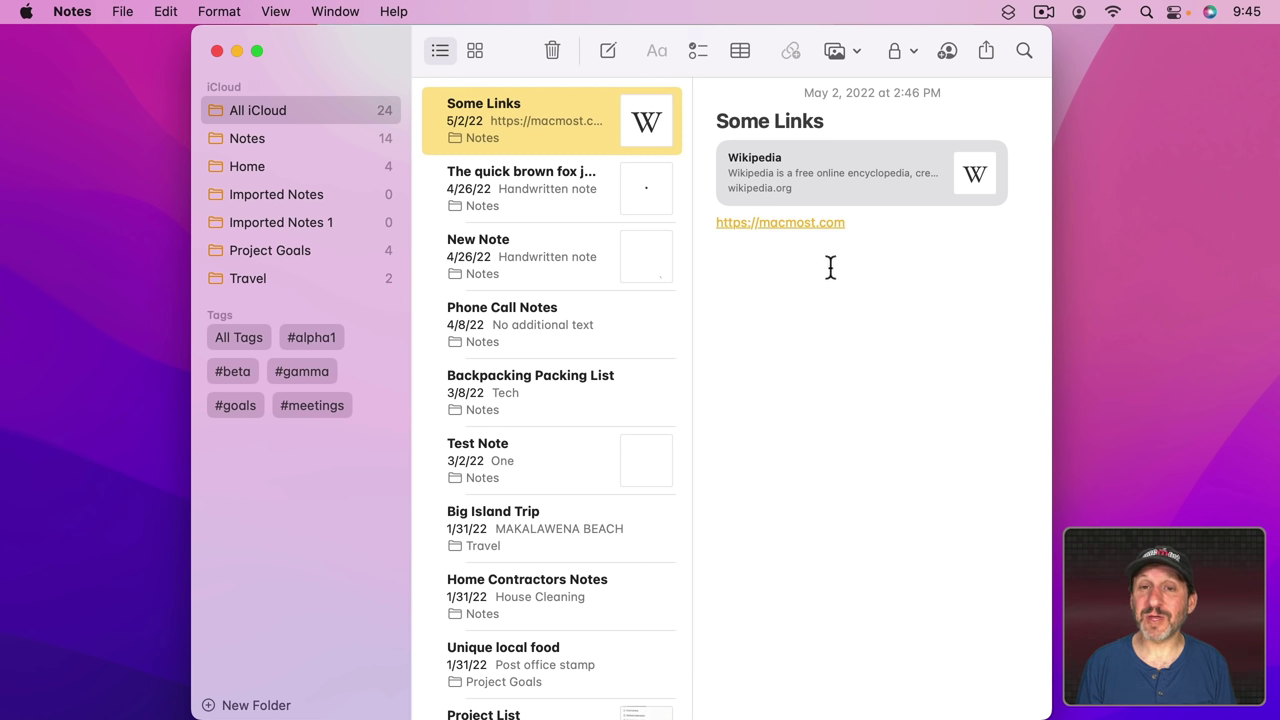
pyautogui.moveTo(883, 231); pyautogui.dragTo(711, 226)
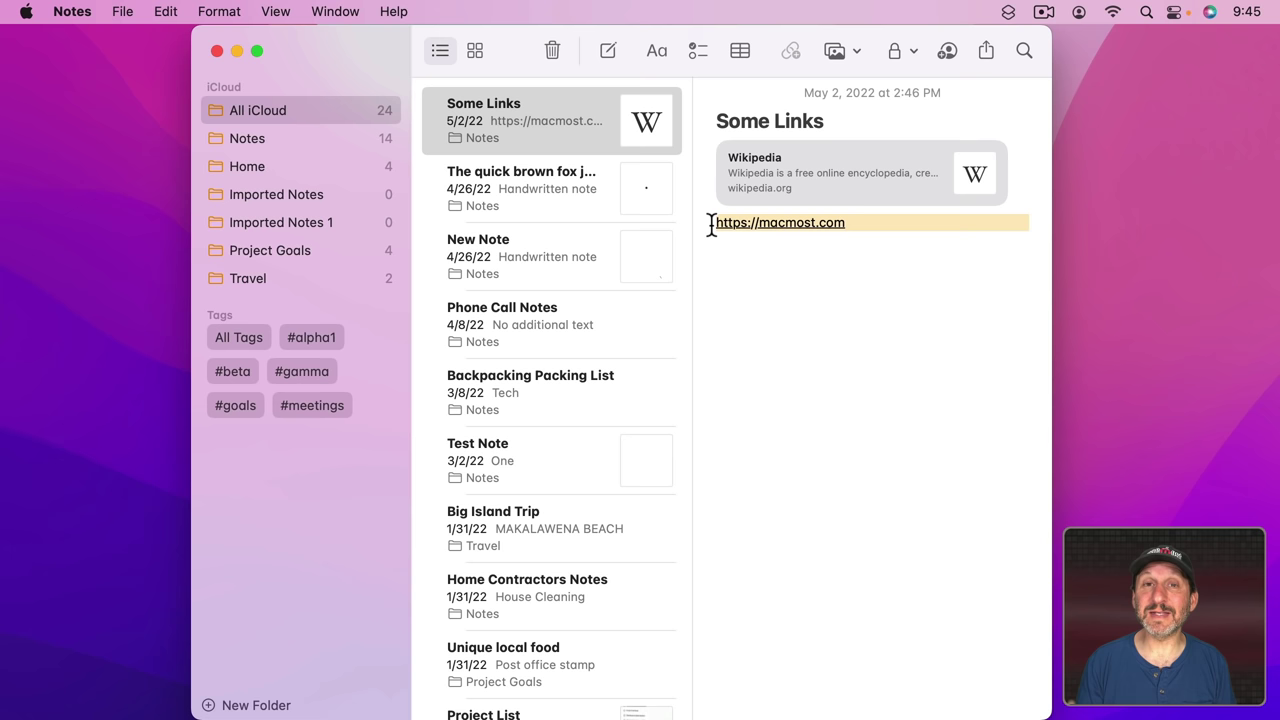
pyautogui.press('BackSpace')
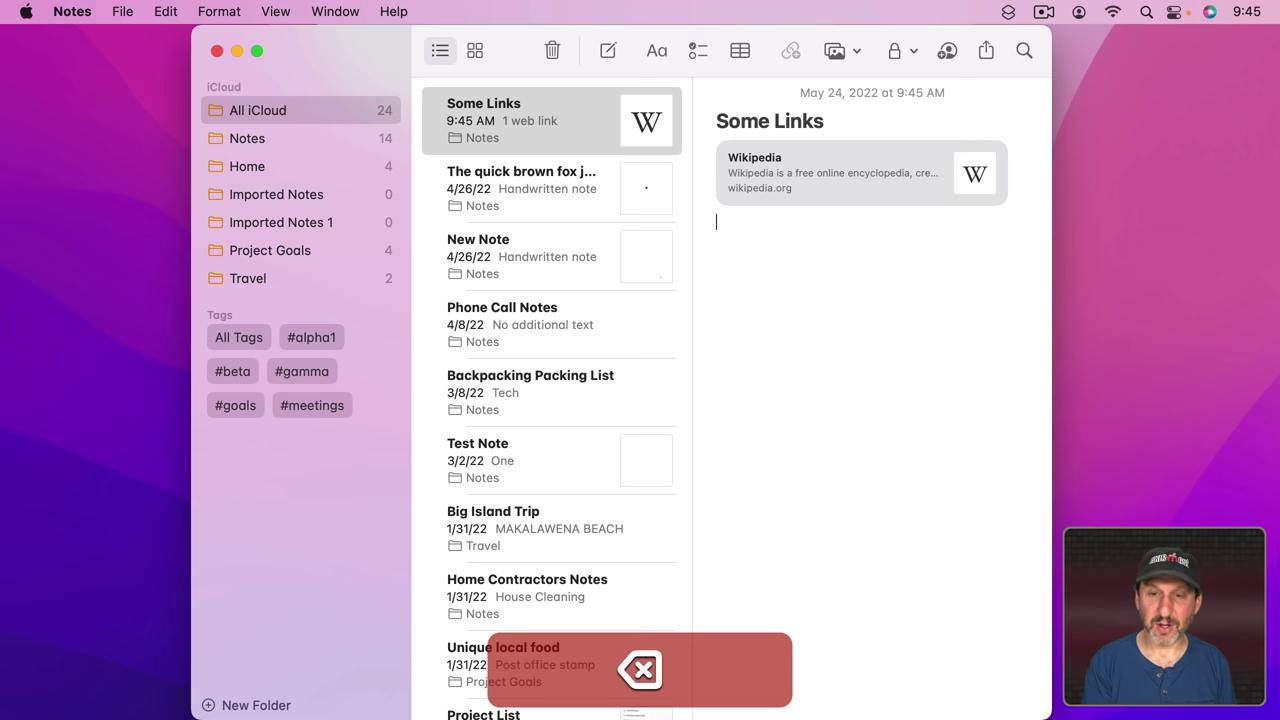
pyautogui.click(166, 11)
pyautogui.click(166, 42)
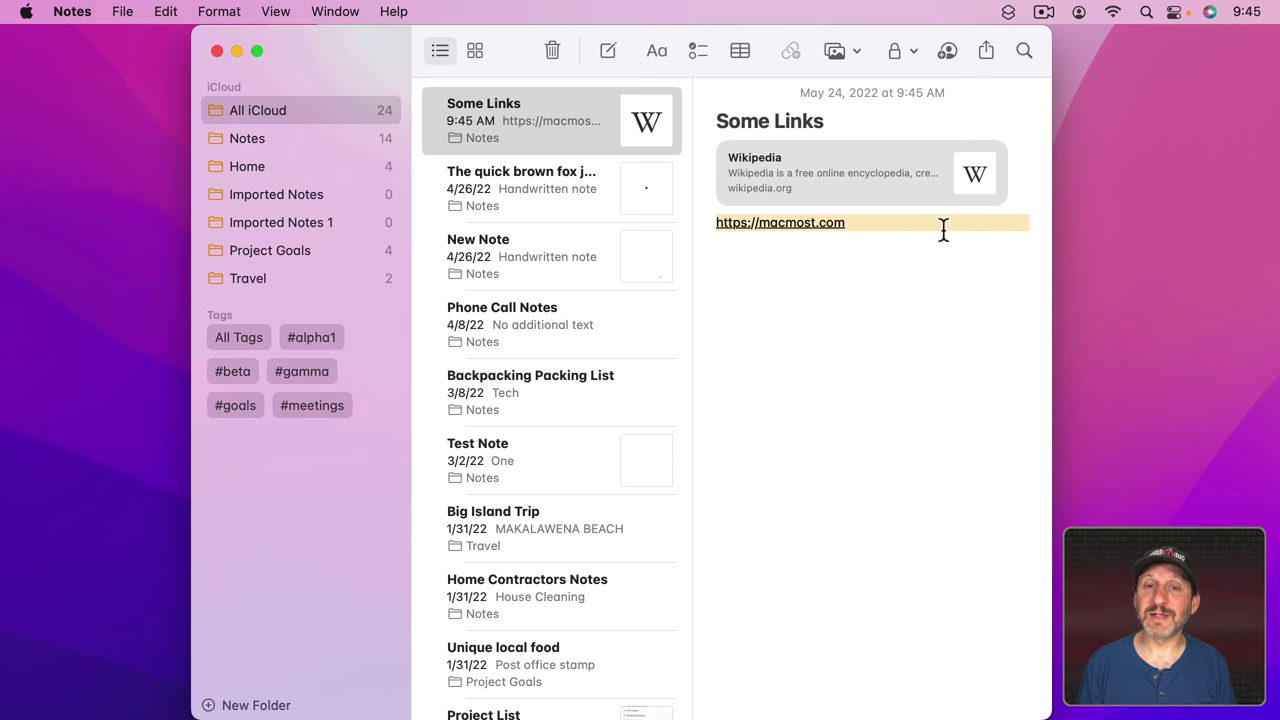
pyautogui.click(831, 271)
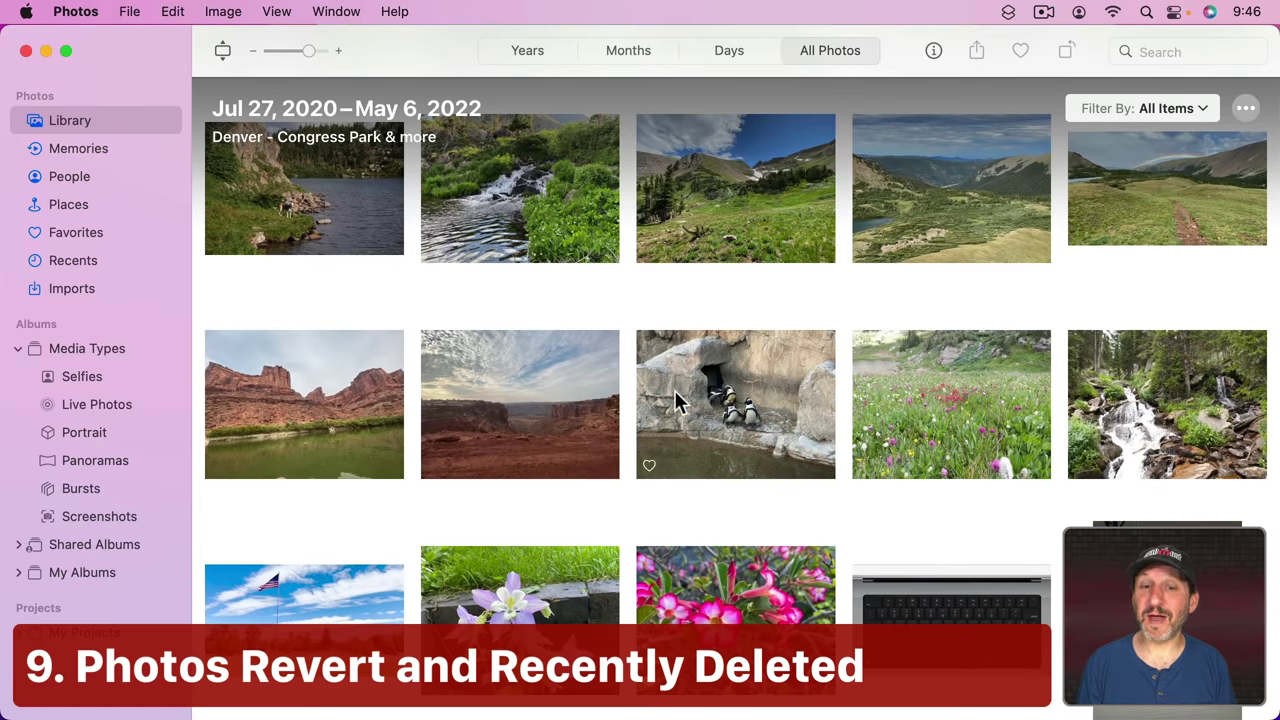
# Enhance the Denver Zoo penguin photo and crop it tightly around the penguins
pyautogui.doubleClick(726, 384)
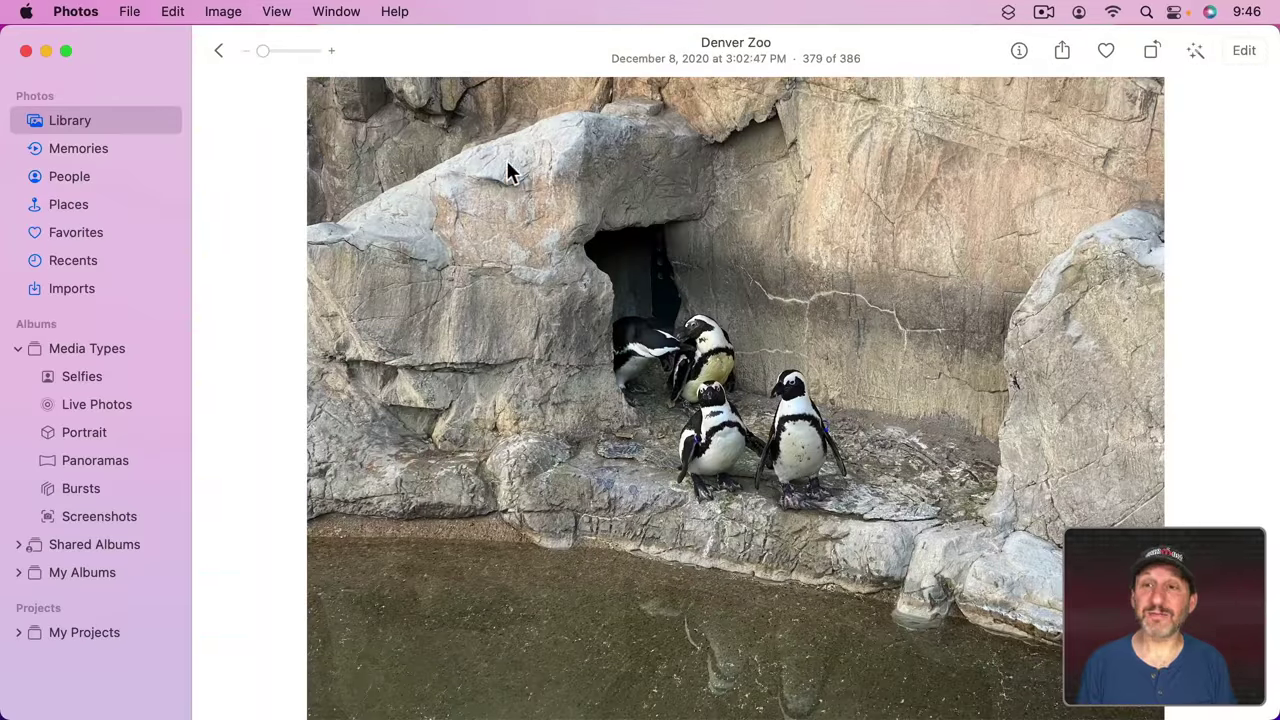
pyautogui.click(1197, 52)
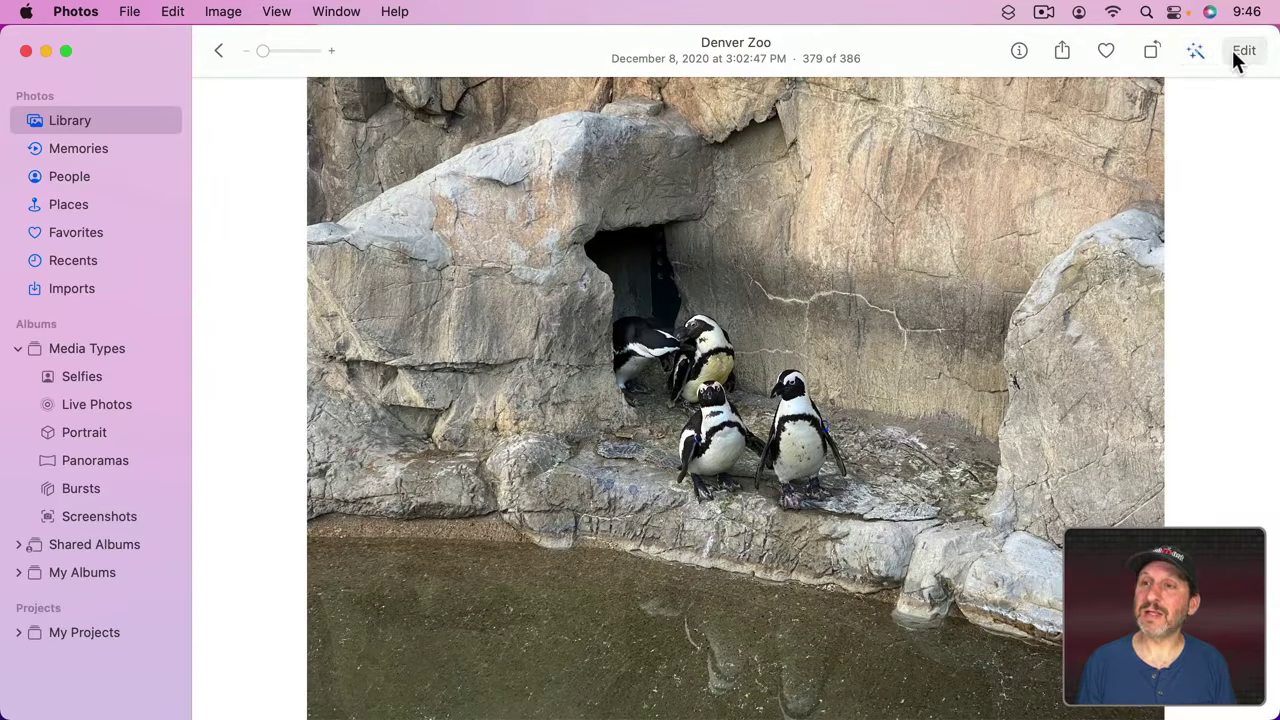
pyautogui.click(1237, 54)
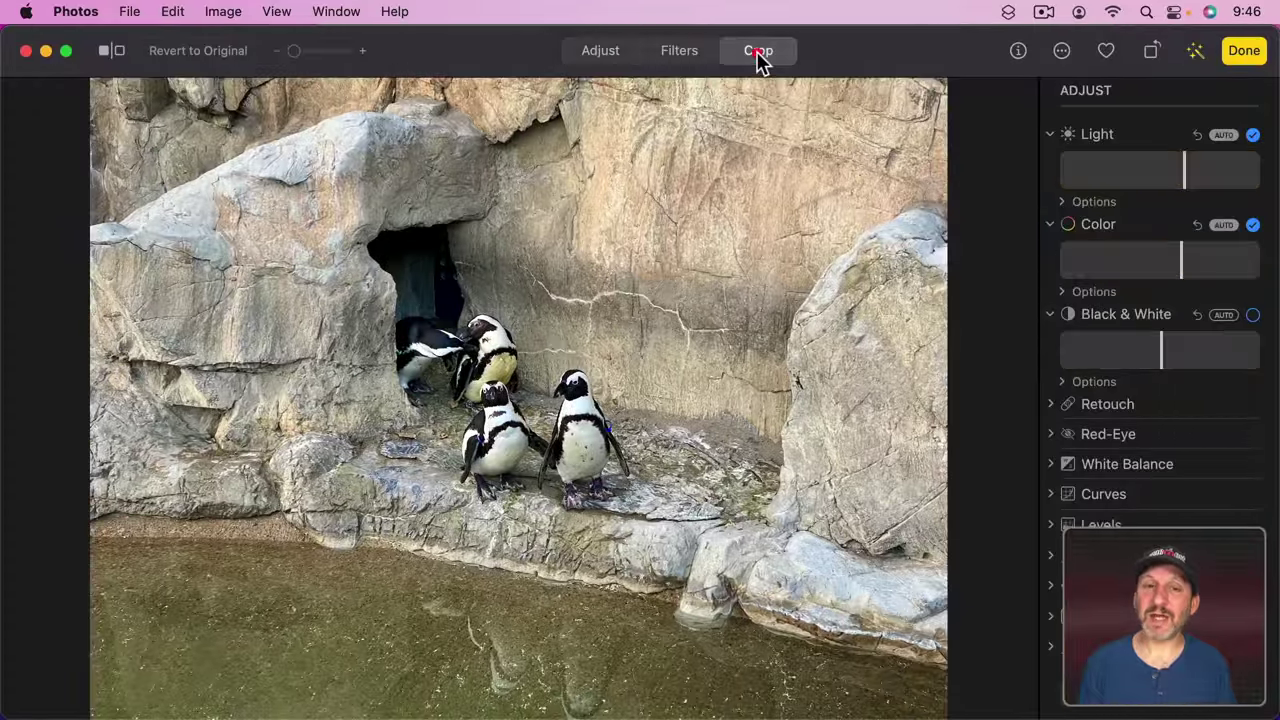
pyautogui.click(758, 50)
pyautogui.moveTo(893, 103); pyautogui.dragTo(623, 277)
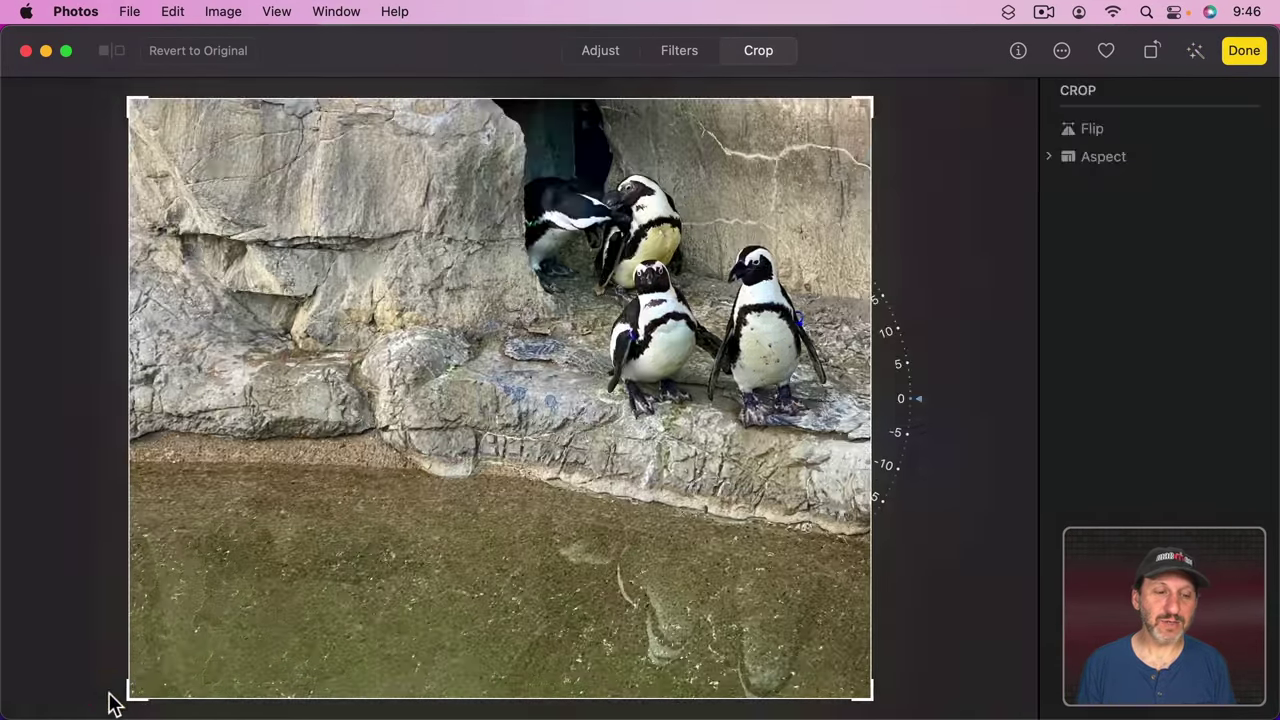
pyautogui.moveTo(109, 700); pyautogui.dragTo(521, 438)
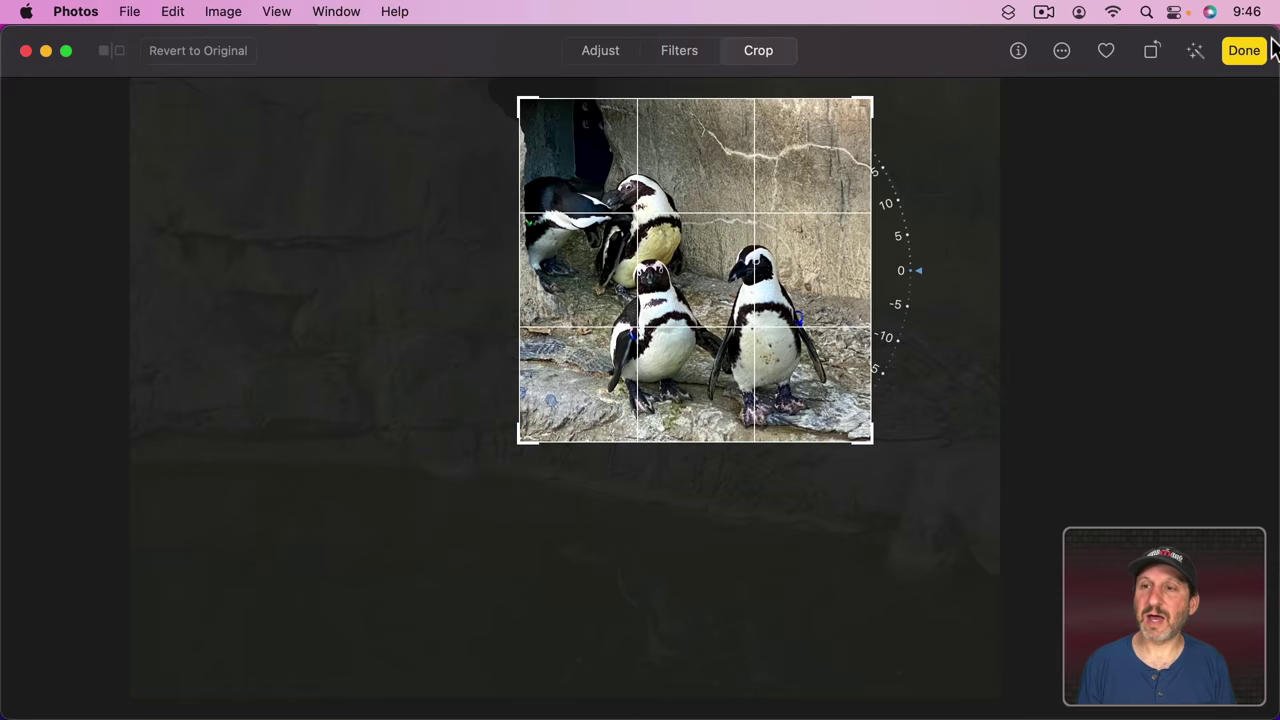
pyautogui.click(1244, 50)
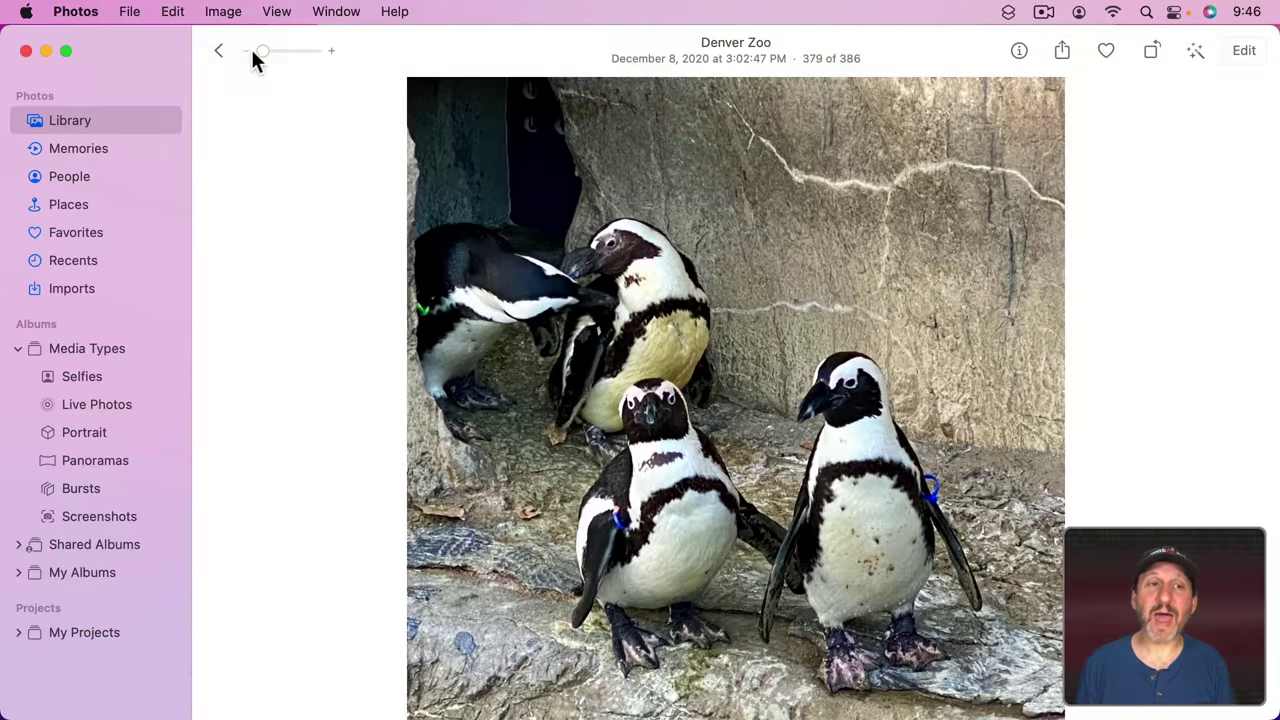
# Reopen the cropped penguin photo and revert it to the original uncropped image
pyautogui.click(220, 50)
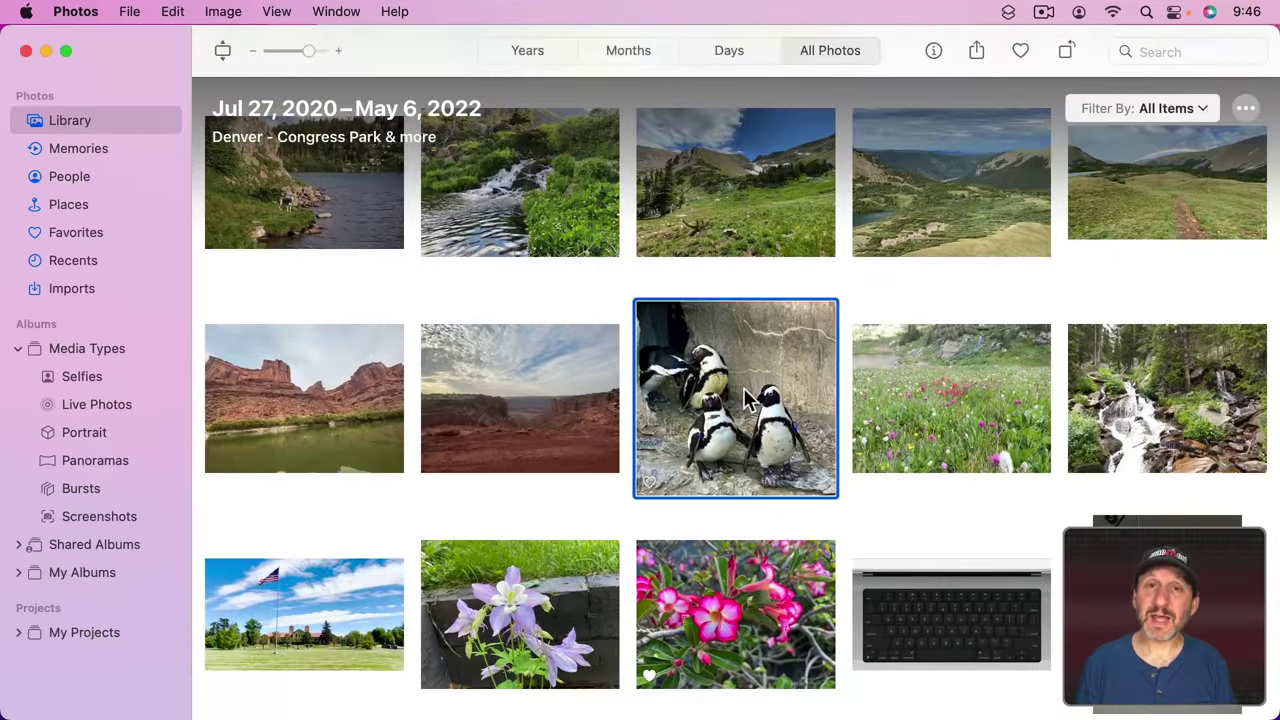
pyautogui.doubleClick(741, 388)
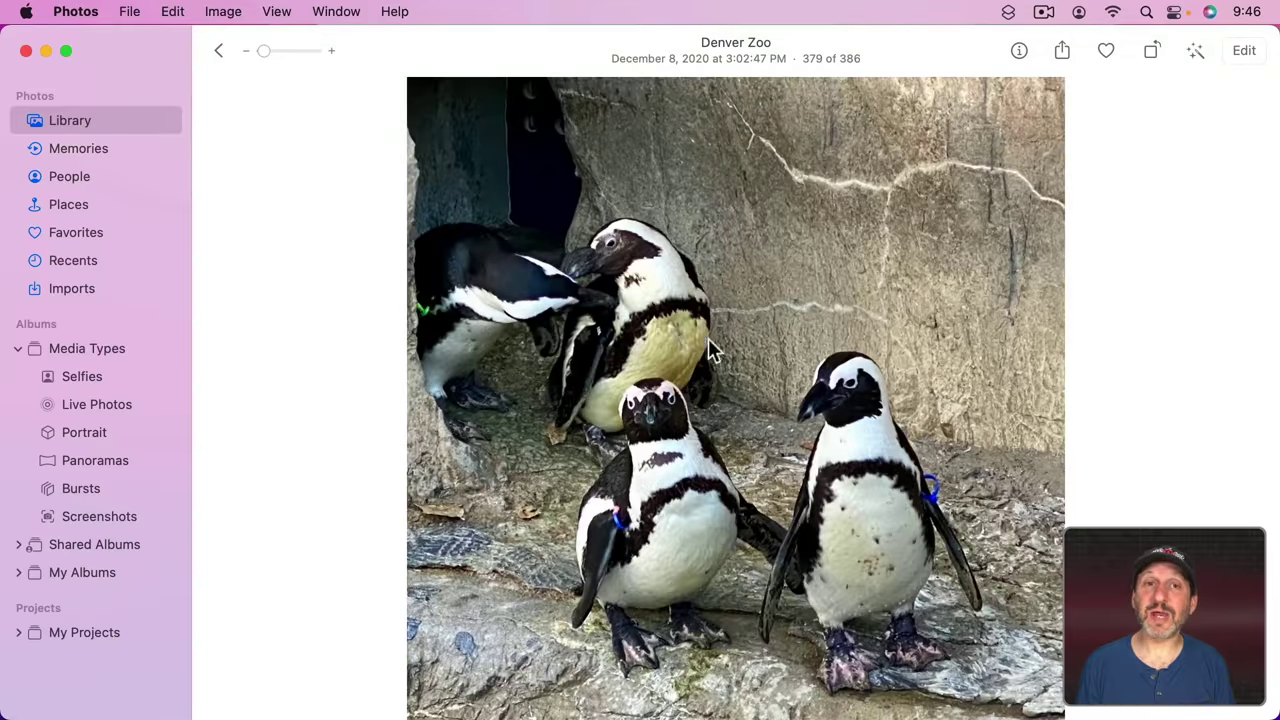
pyautogui.click(1244, 52)
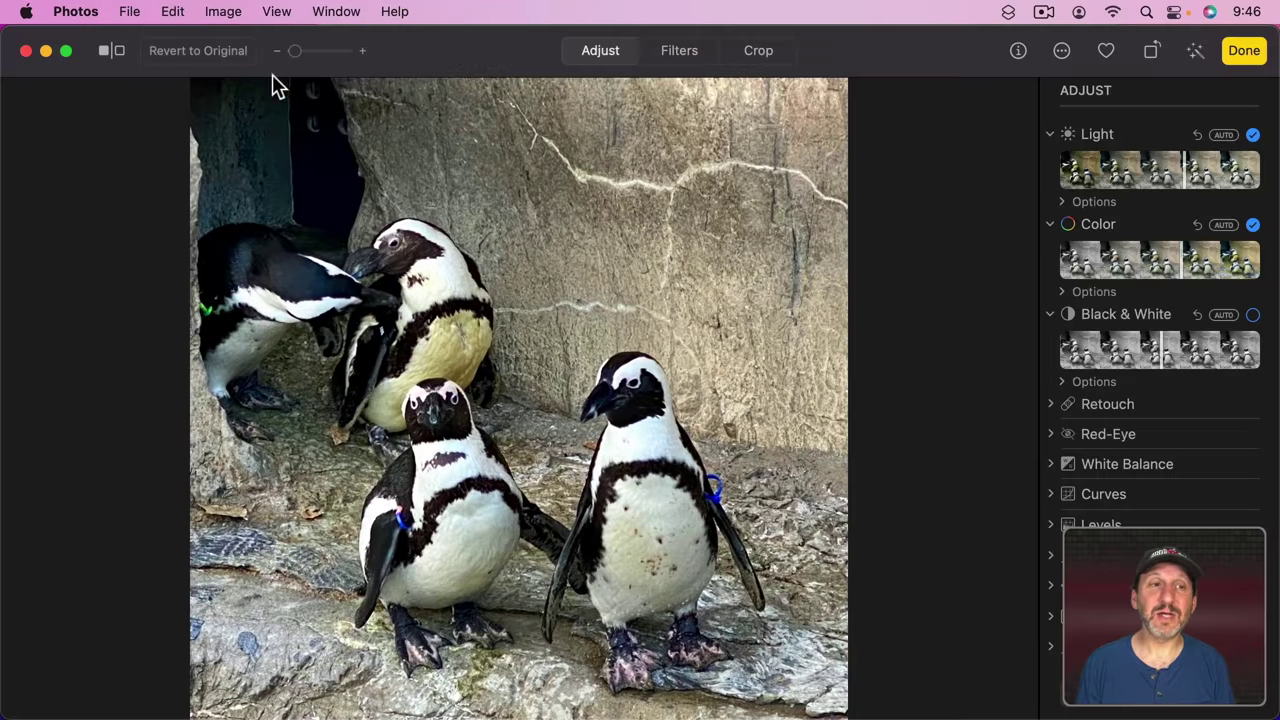
pyautogui.click(190, 50)
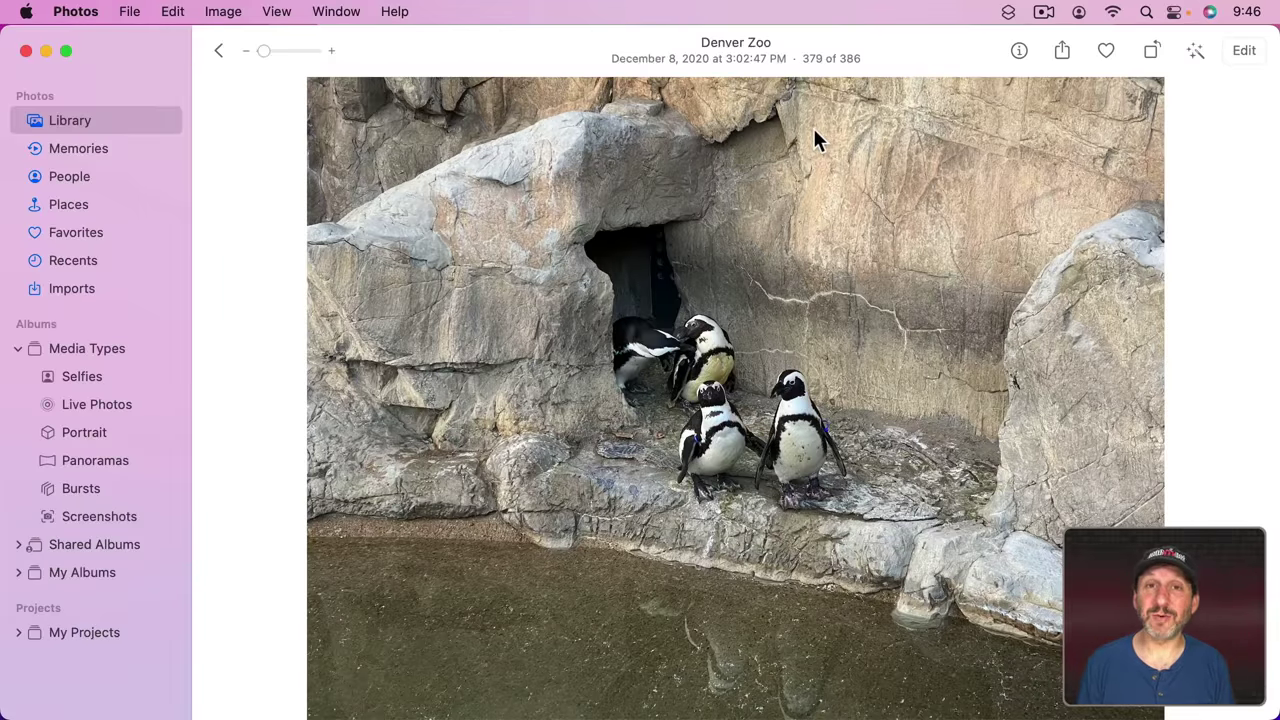
# Delete the penguin photo, confirming it moves to Recently Deleted
pyautogui.press('Escape')
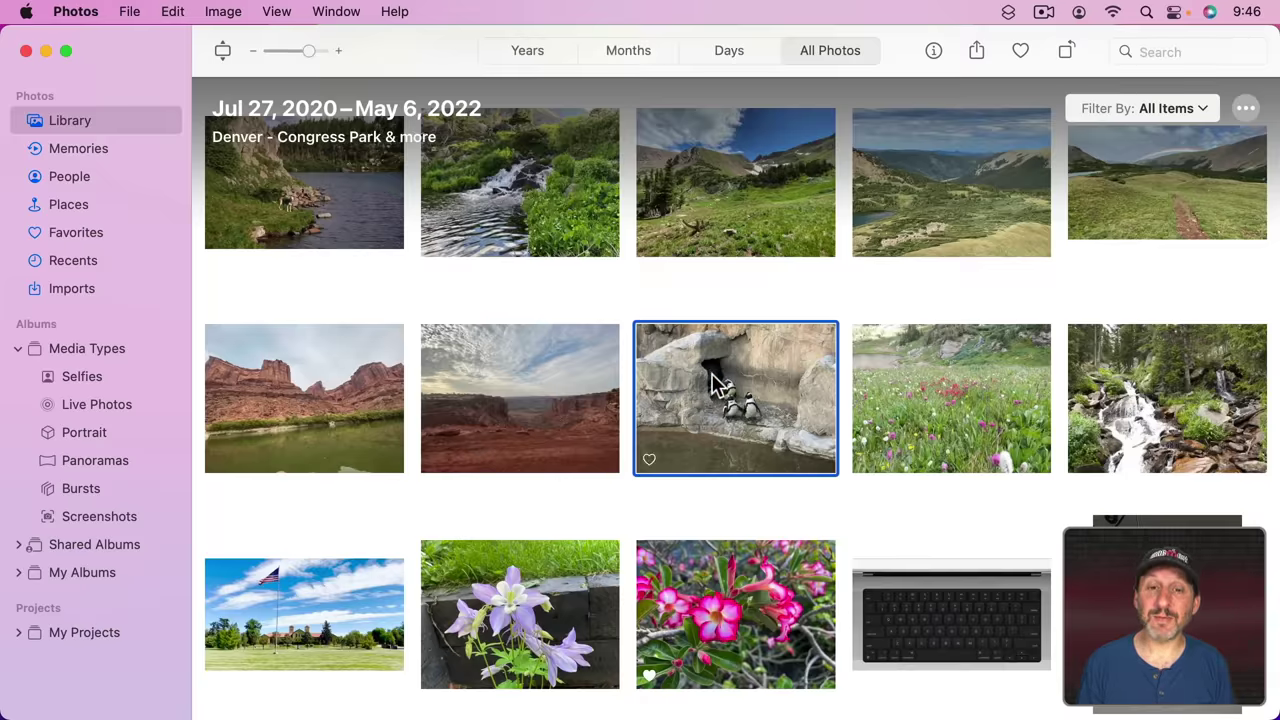
pyautogui.press('BackSpace')
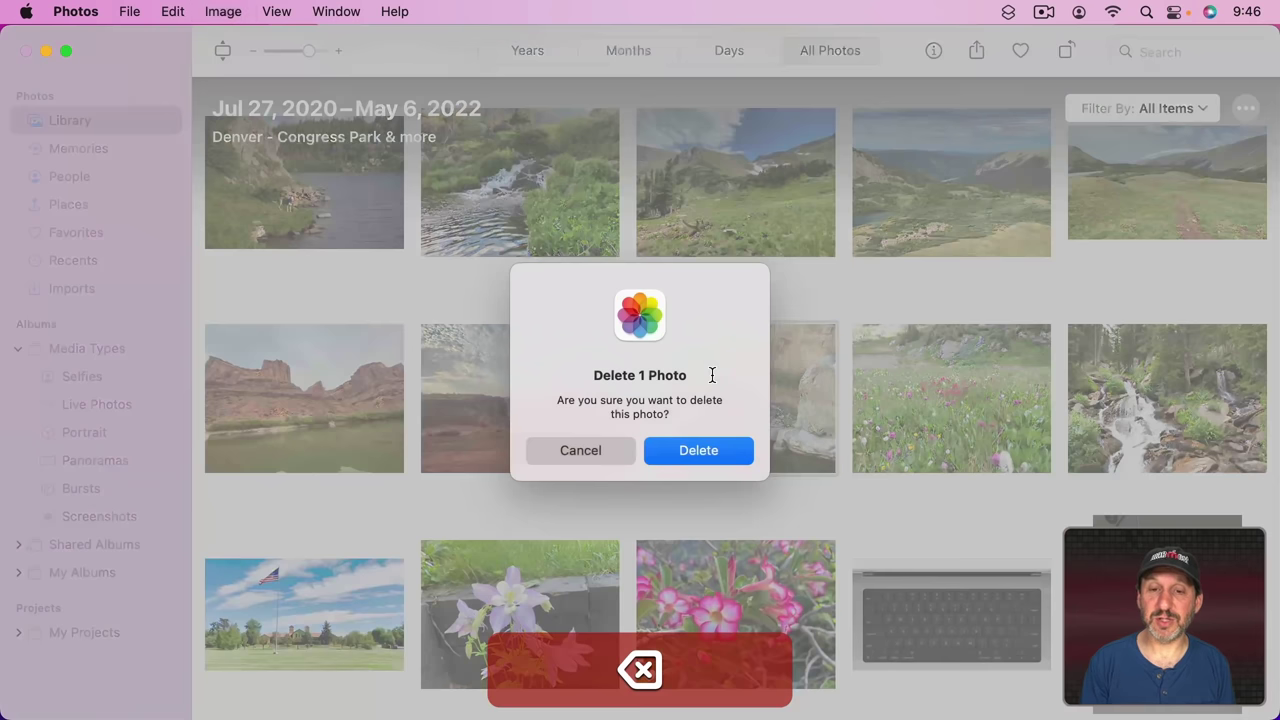
pyautogui.click(697, 451)
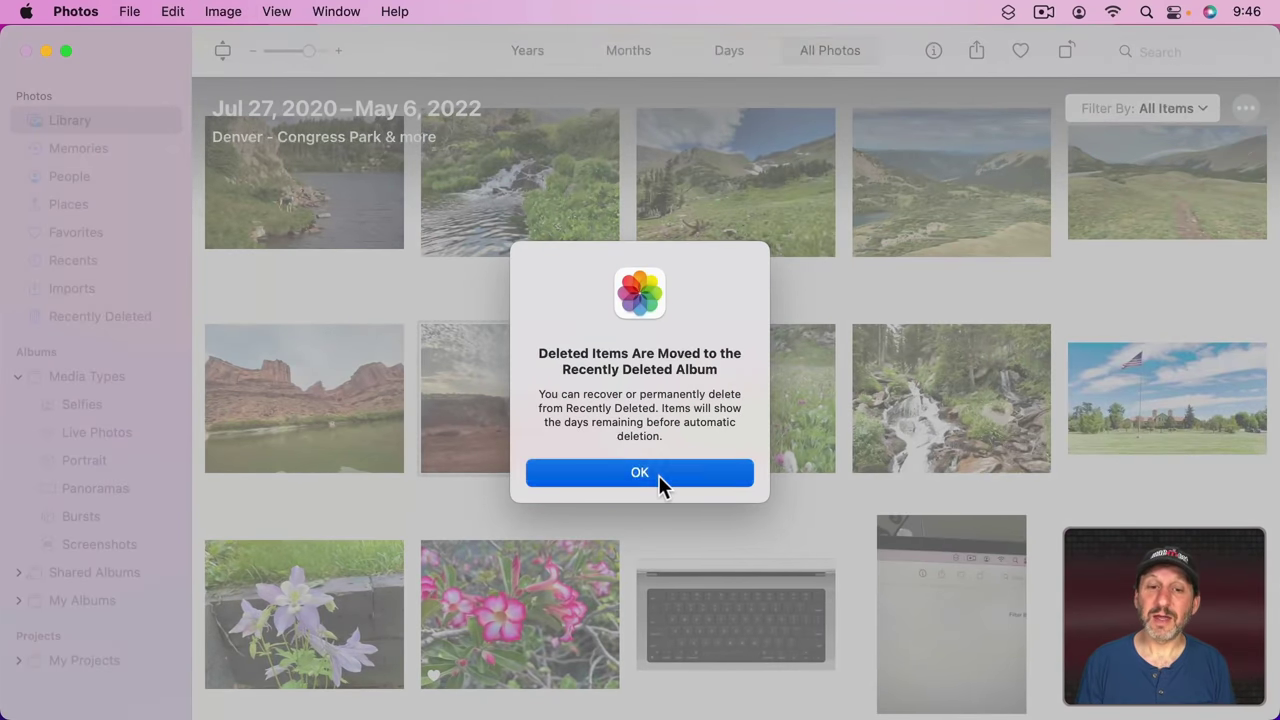
pyautogui.click(658, 475)
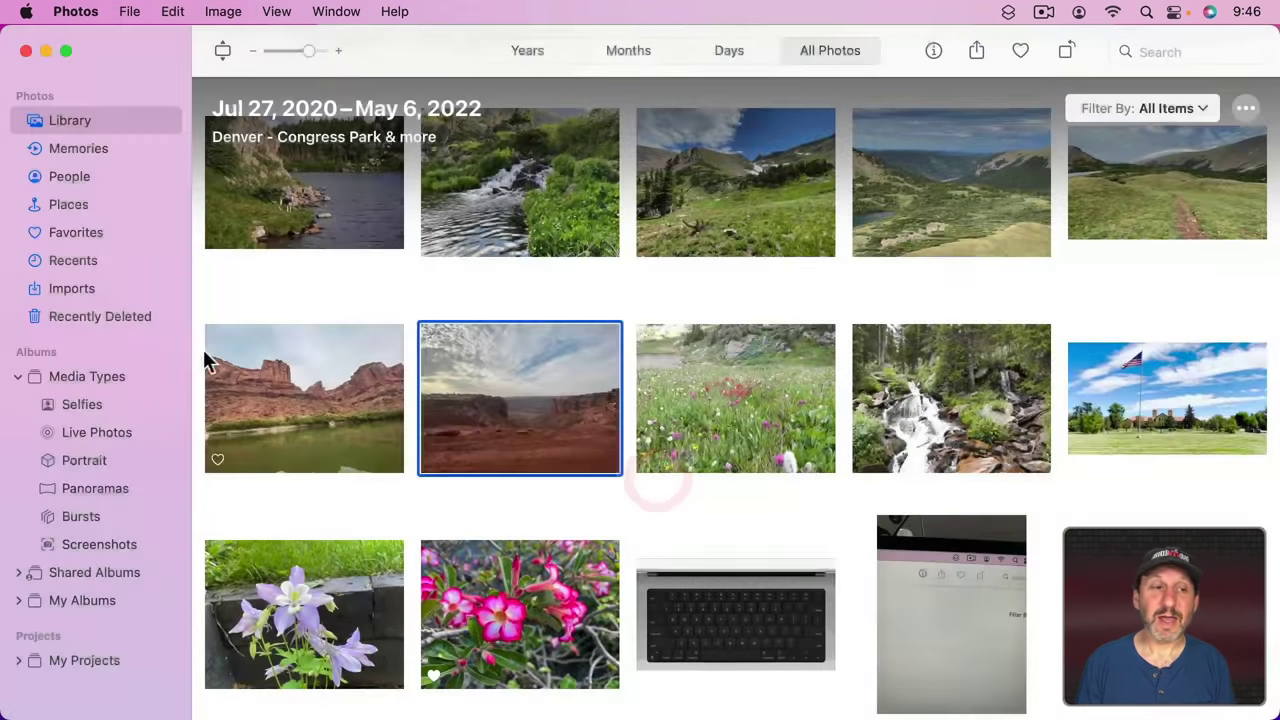
# Recover the penguin photo from the Recently Deleted album back to the library
pyautogui.click(75, 315)
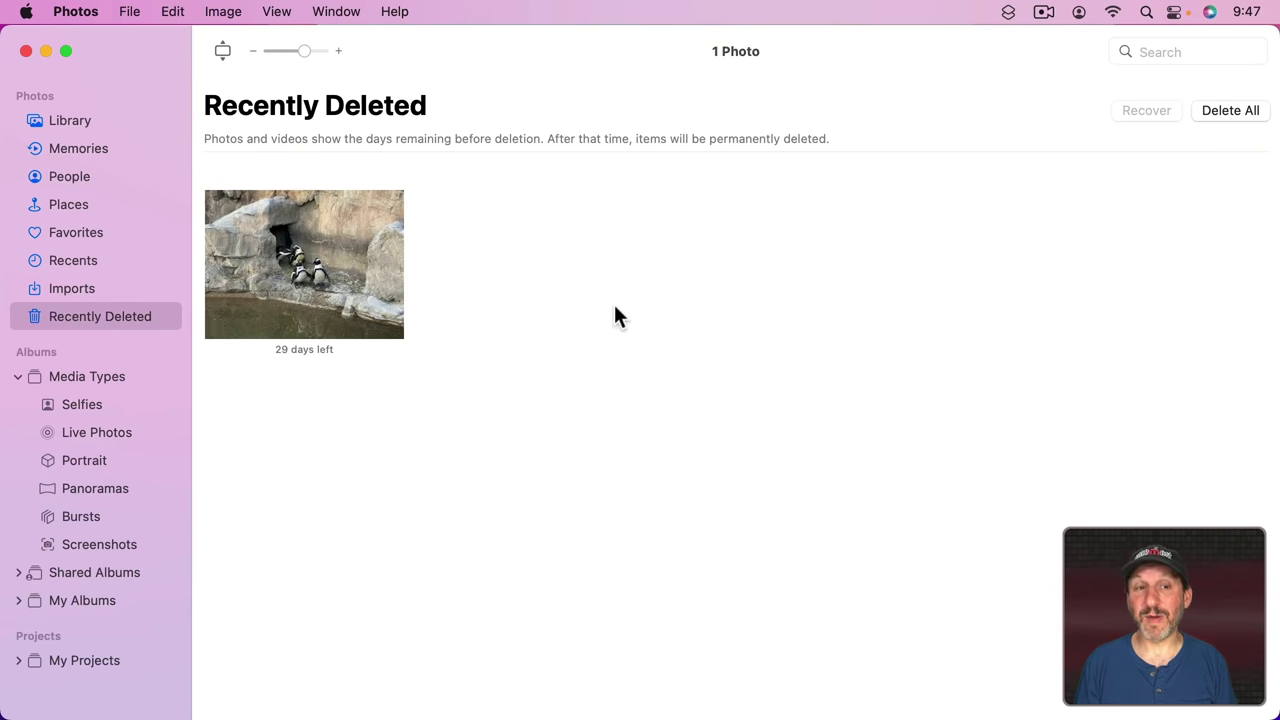
pyautogui.click(287, 268)
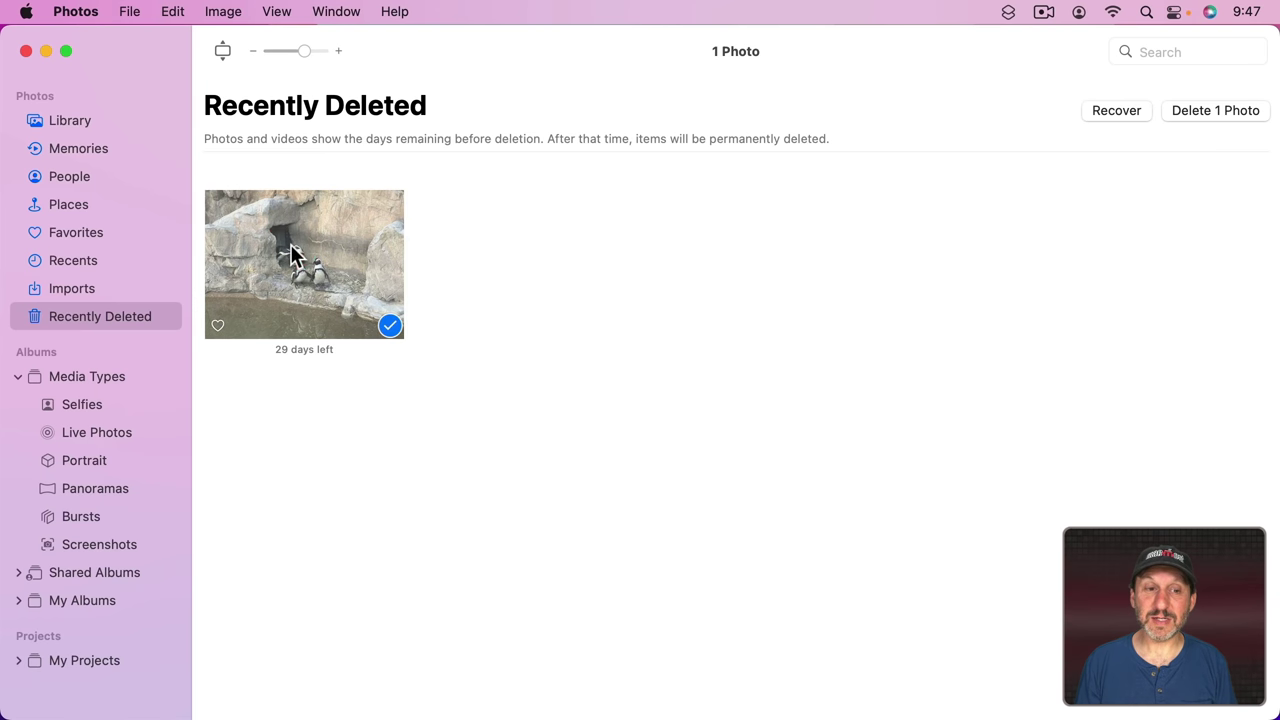
pyautogui.click(1114, 110)
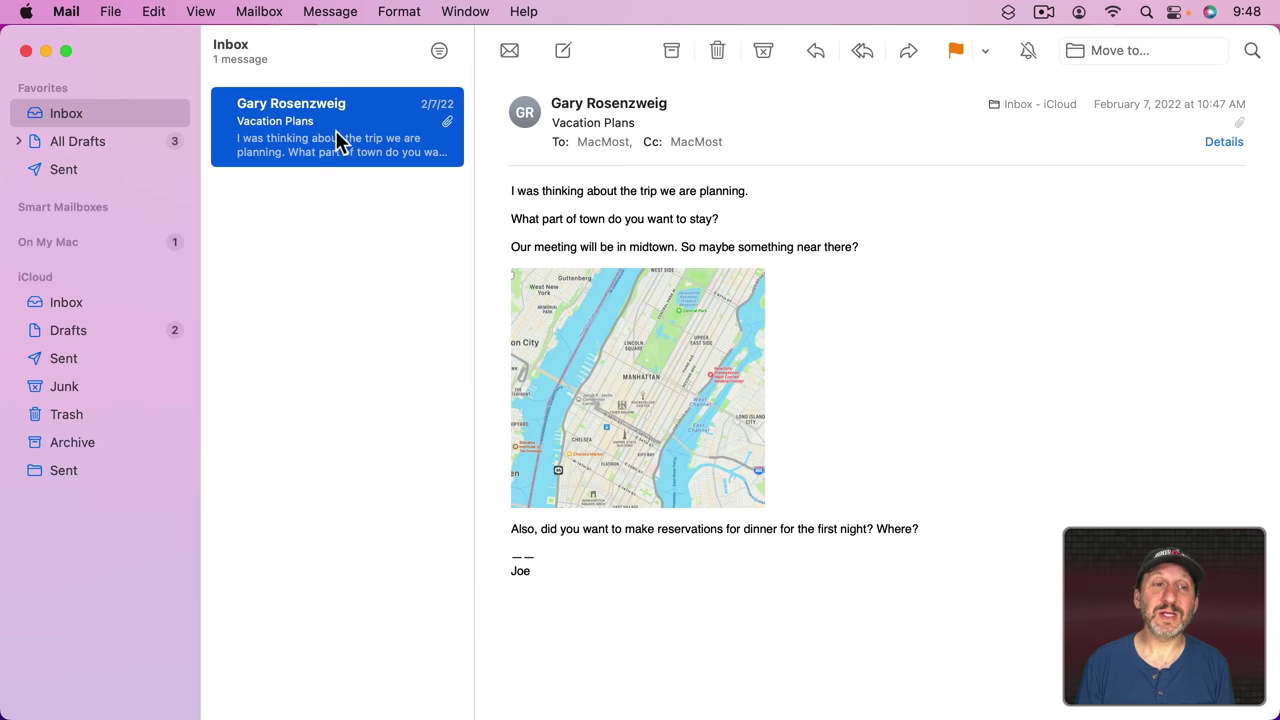
# Delete the Vacation Plans message, then drag it from Trash back into the Inbox
pyautogui.click(154, 12)
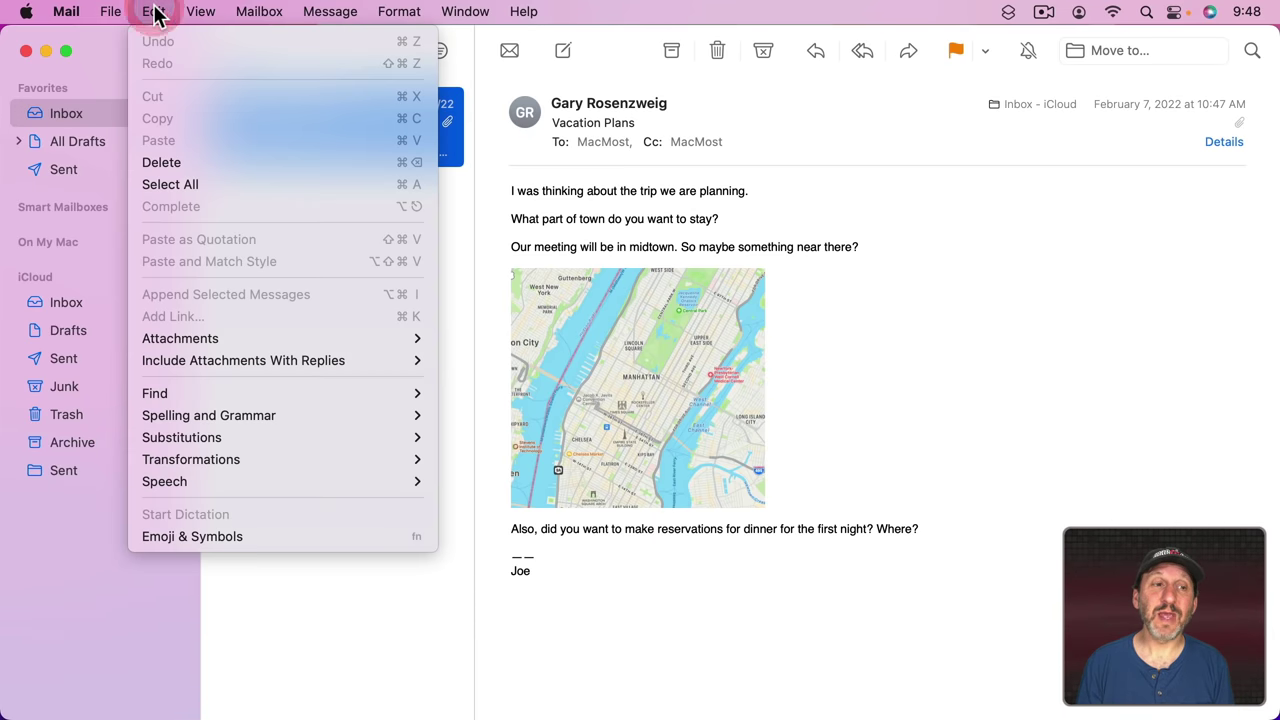
pyautogui.click(185, 160)
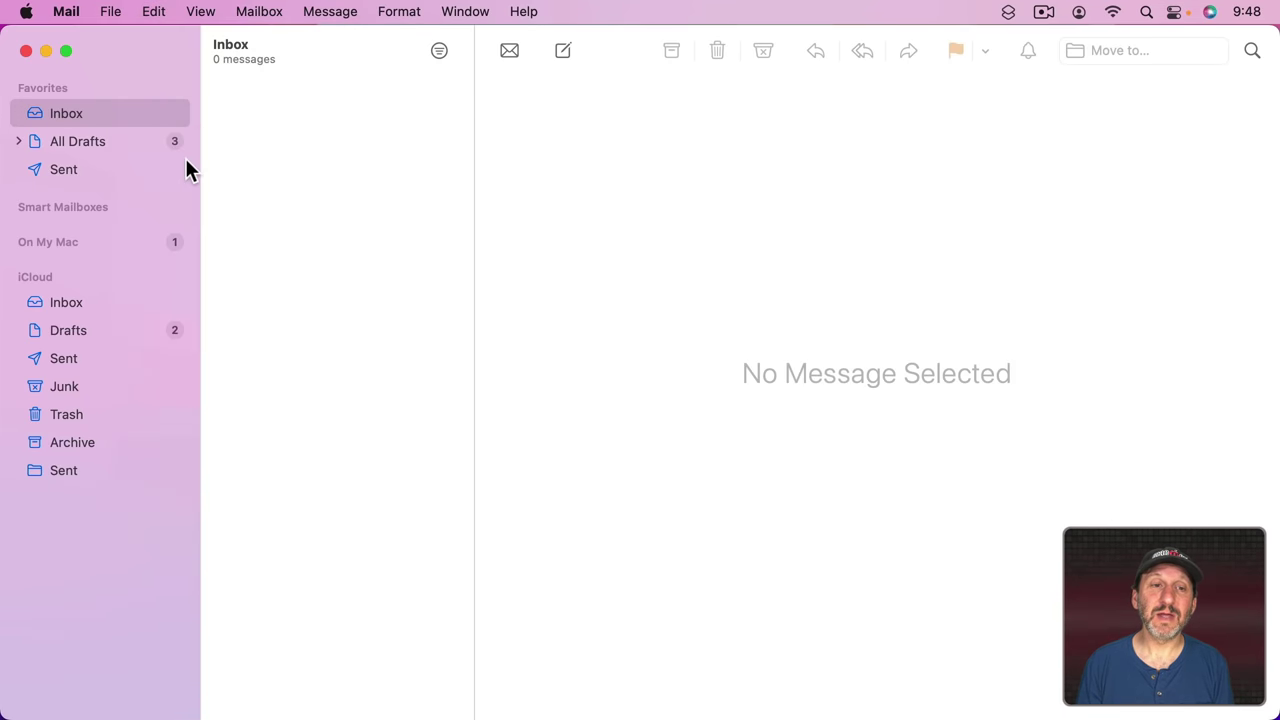
pyautogui.click(66, 418)
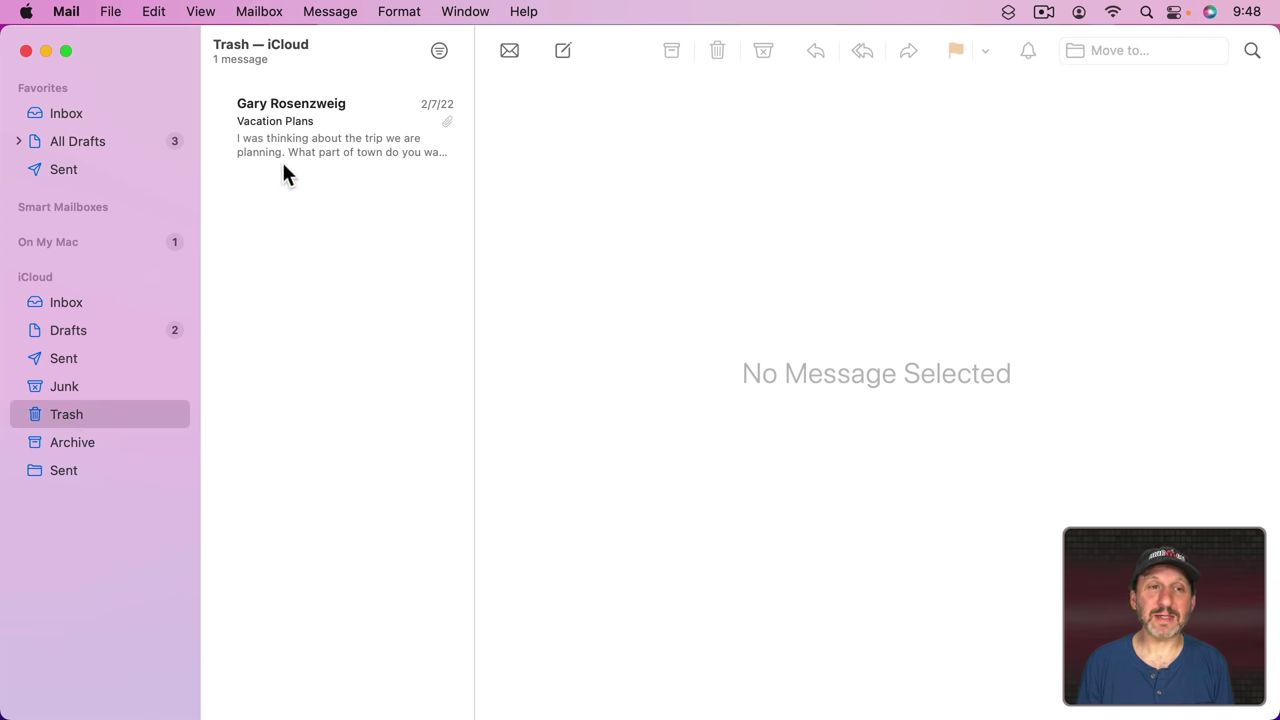
pyautogui.click(258, 130)
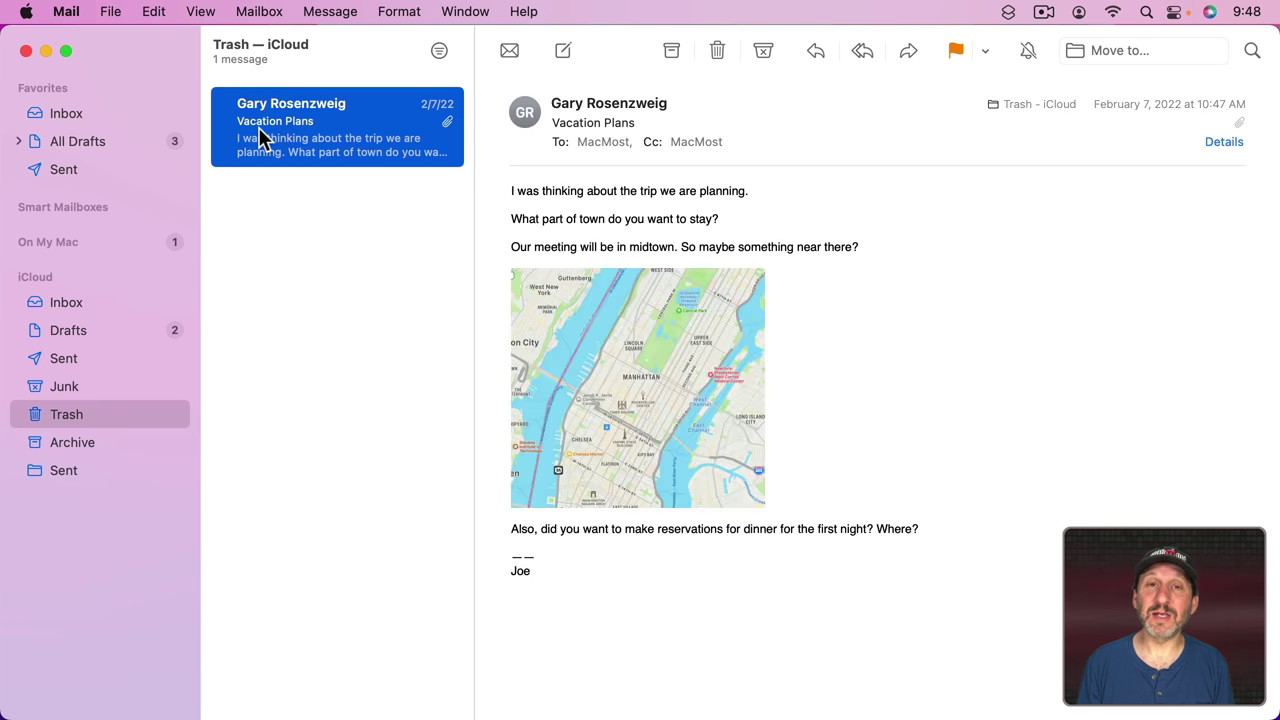
pyautogui.moveTo(258, 135); pyautogui.dragTo(60, 114)
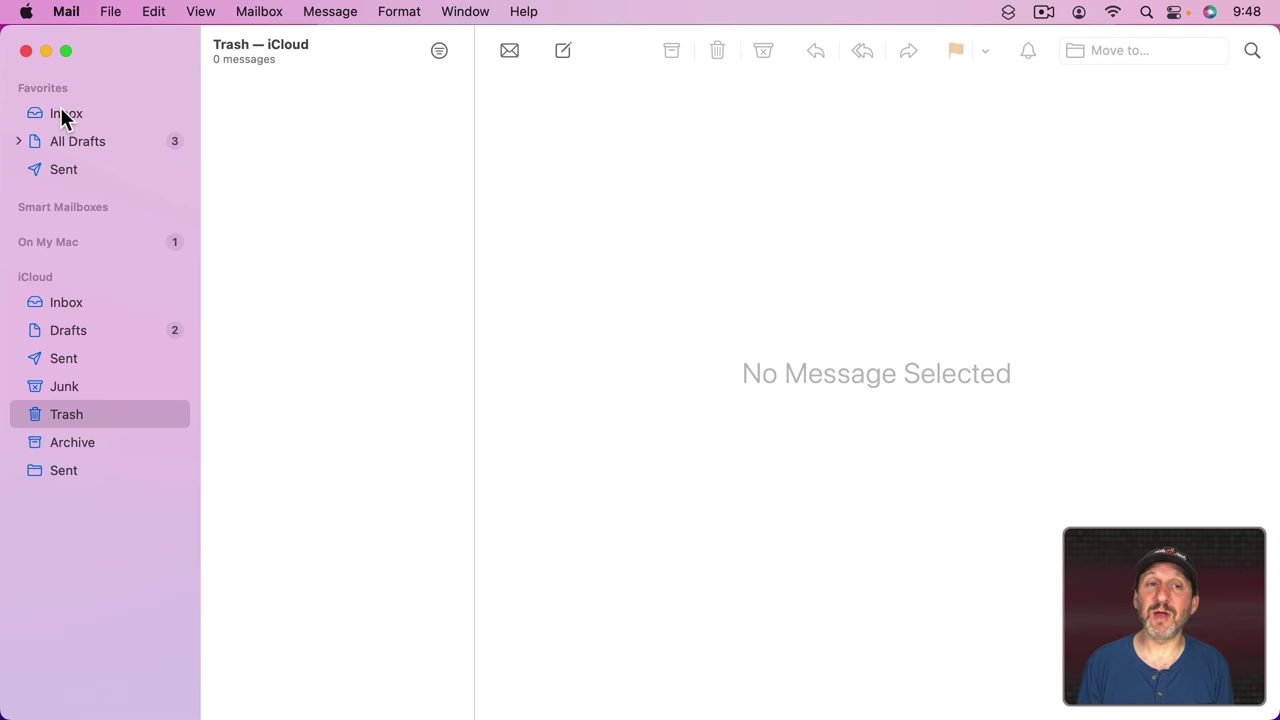
pyautogui.click(62, 116)
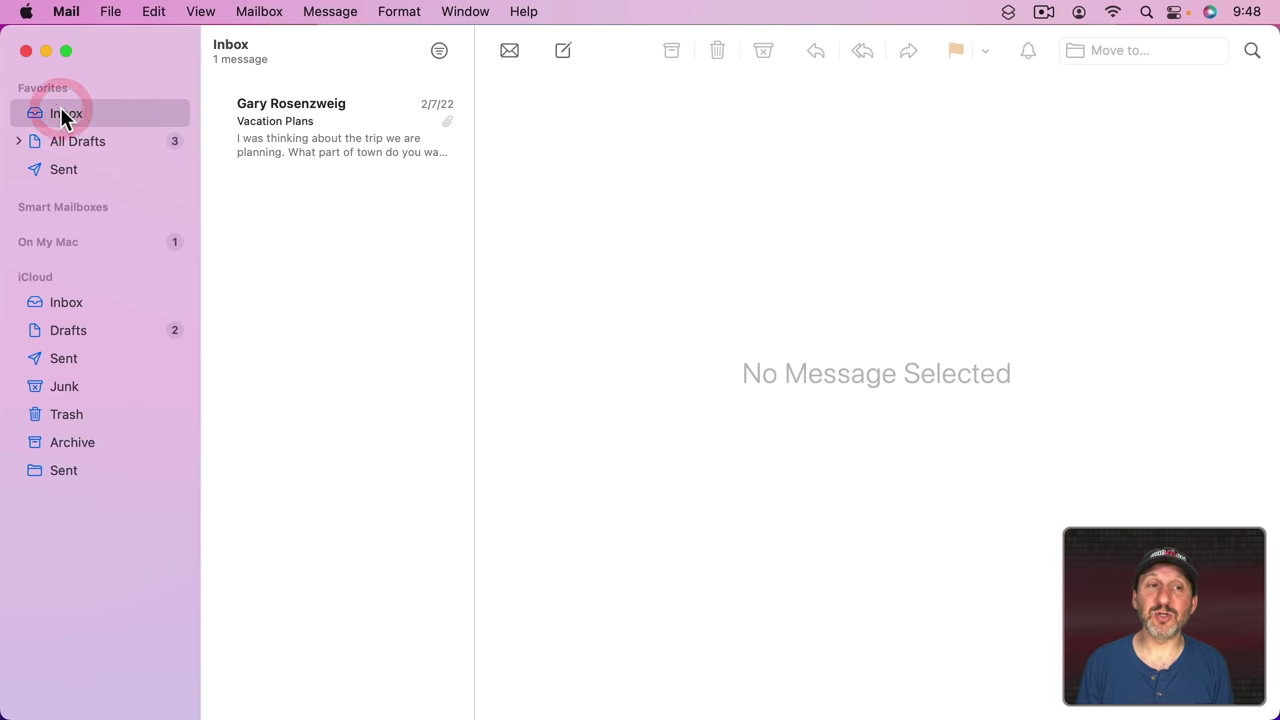
pyautogui.click(274, 124)
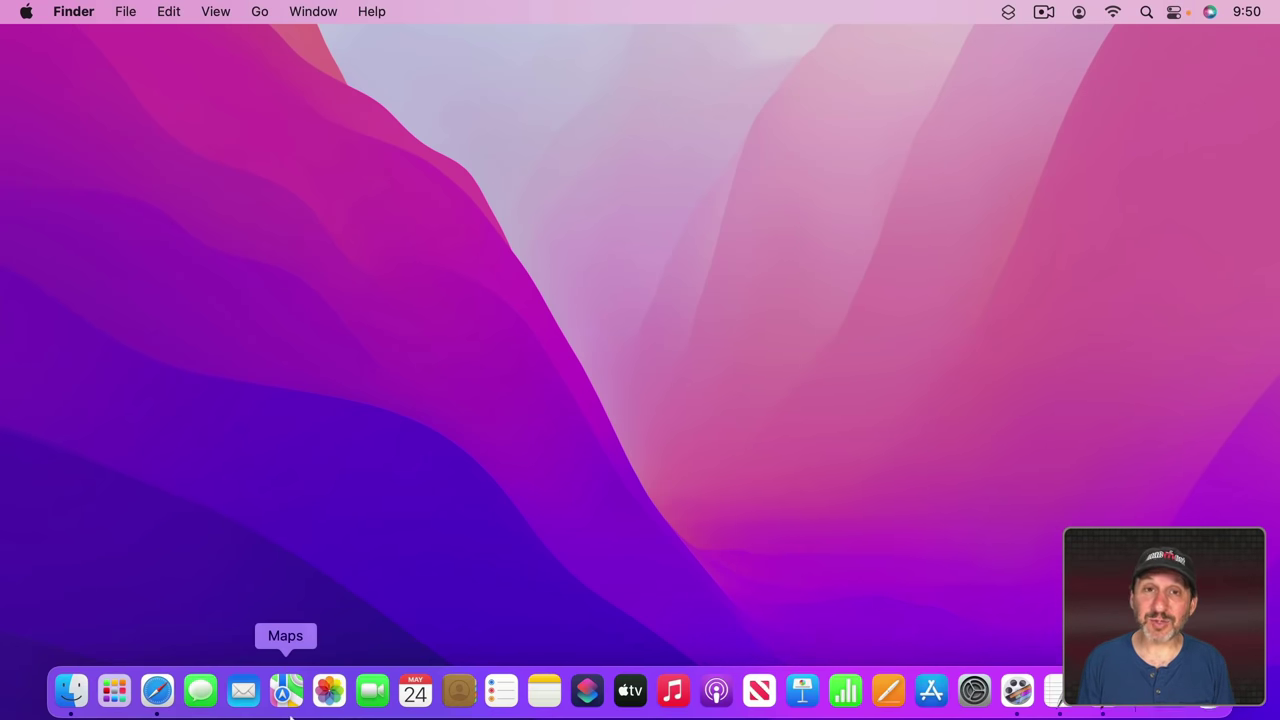
# Launch App Store and show the account's purchased Mac apps, such as TestFlight, Pages and Kindle
pyautogui.click(940, 703)
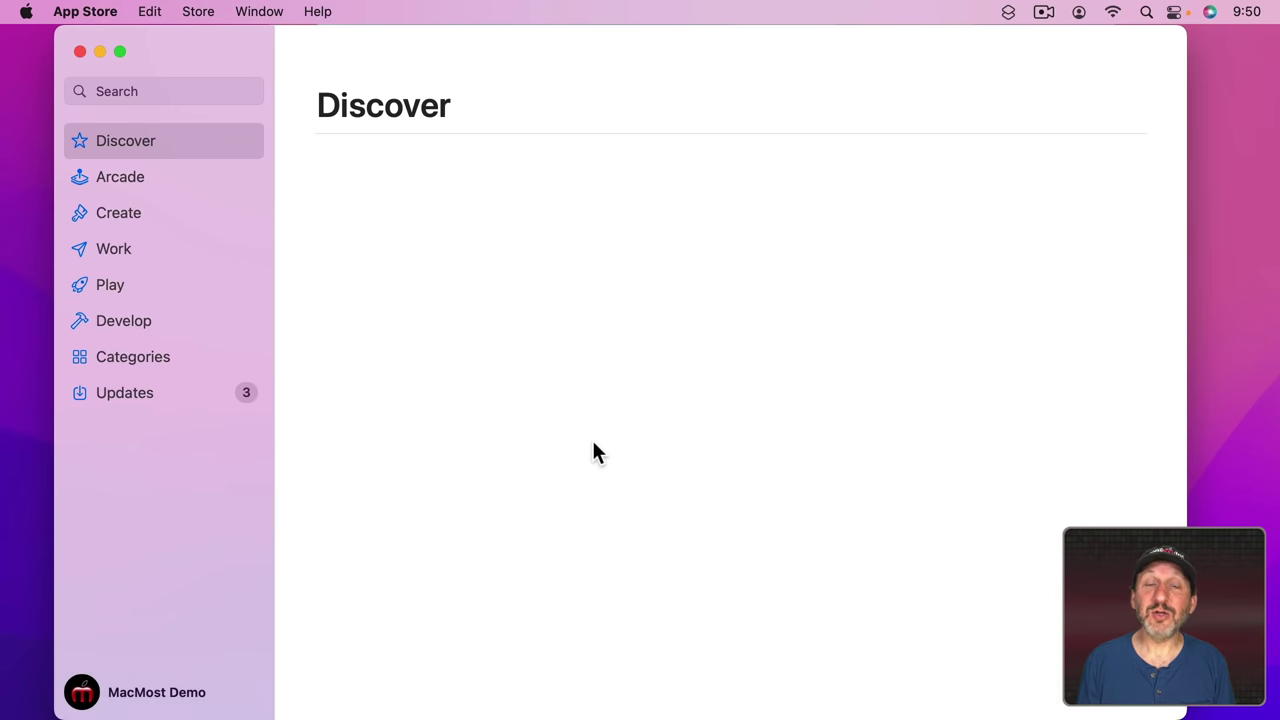
pyautogui.scroll(-3, 593, 453)
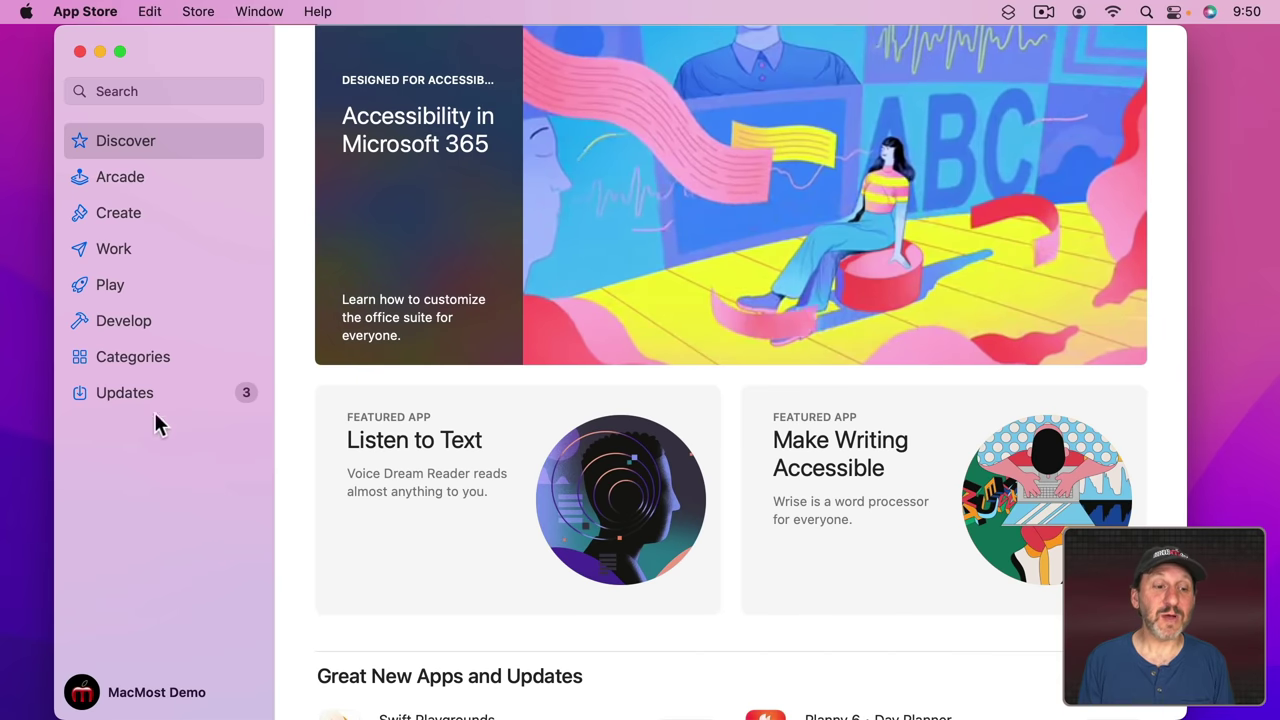
pyautogui.click(84, 698)
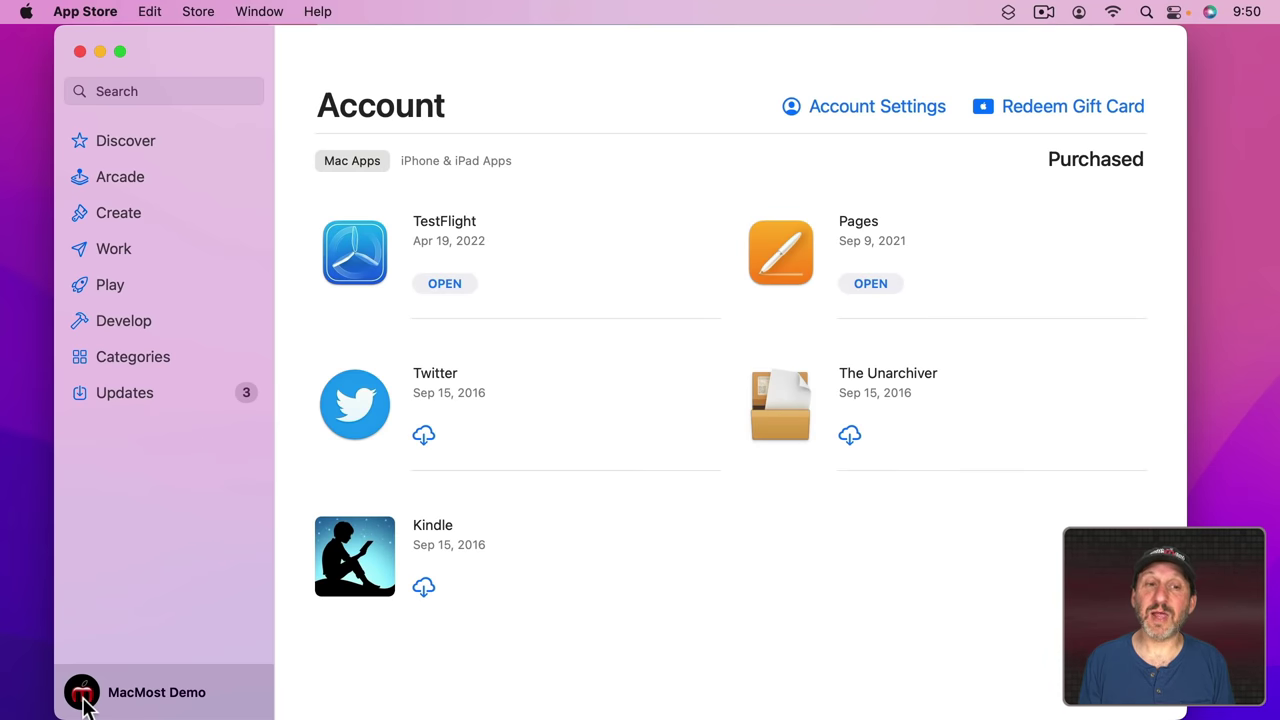